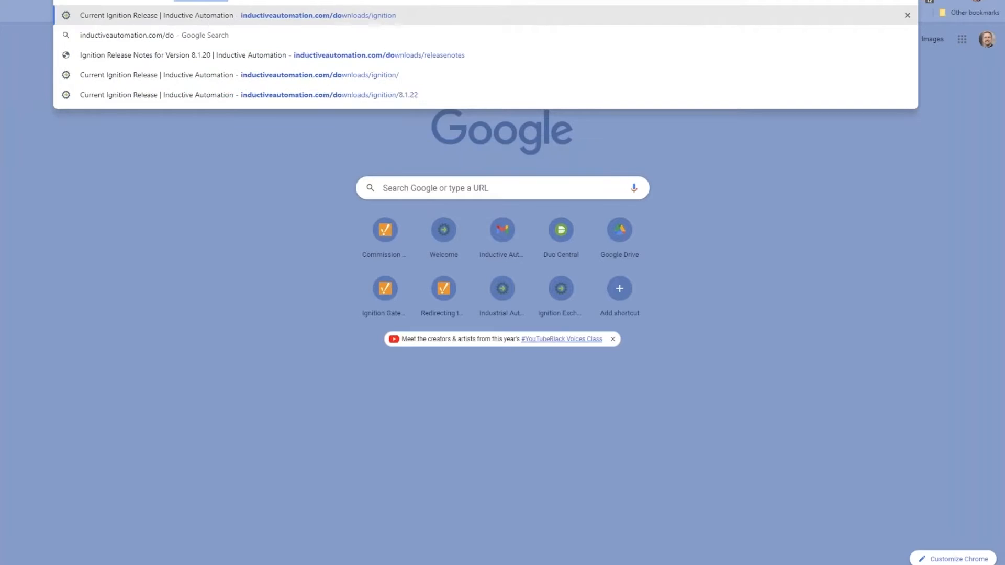
# Step: Bring up the Download Ignition page and look over the free 8.1.22 Windows installer offer
pyautogui.press('Return')
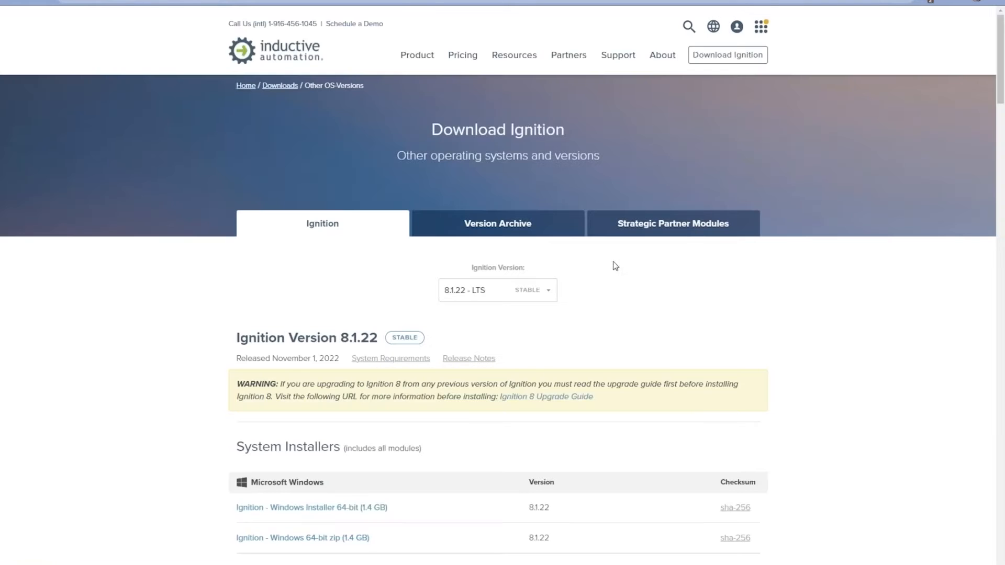
pyautogui.click(243, 48)
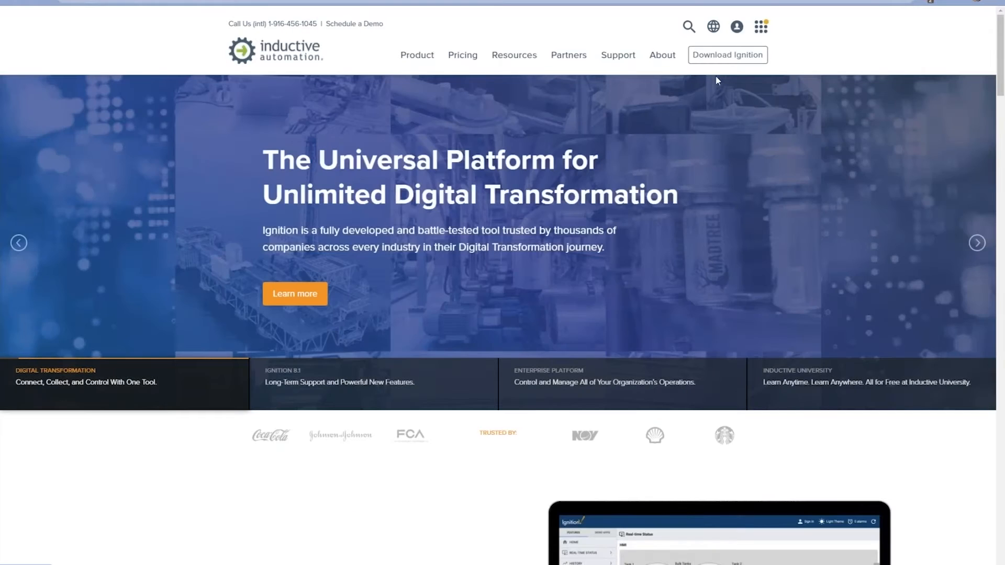
pyautogui.click(725, 59)
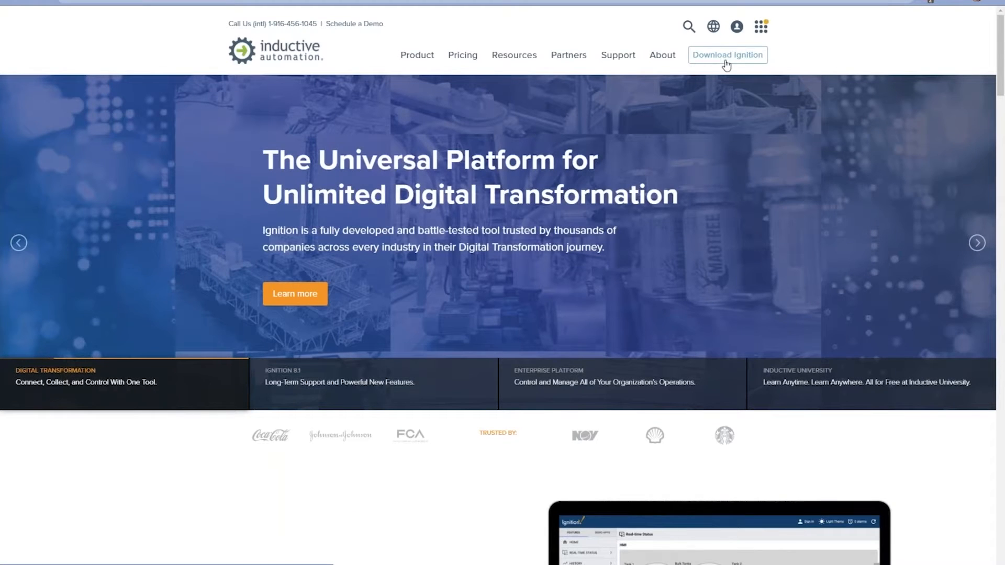
pyautogui.scroll(-2, 649, 195)
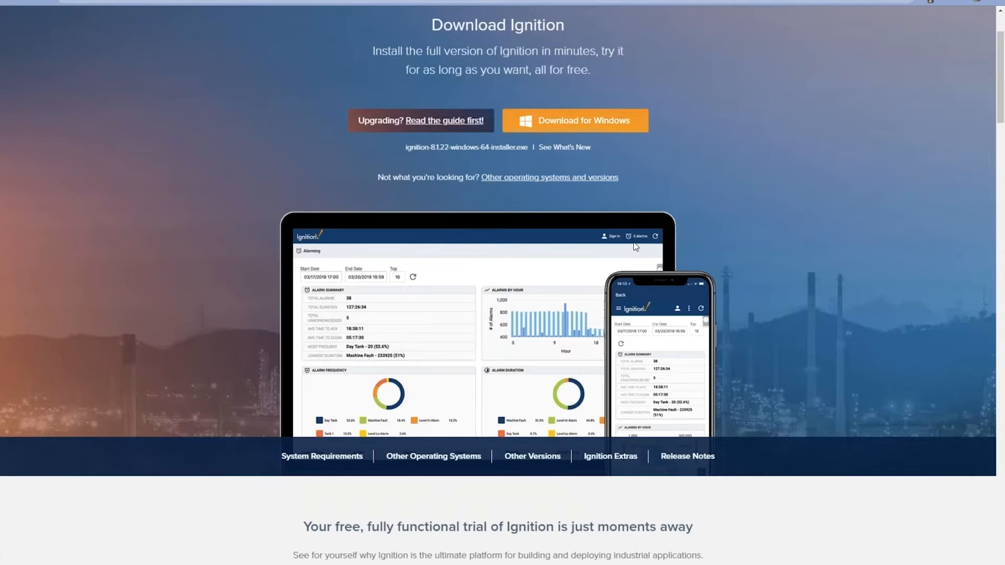
pyautogui.scroll(-2, 636, 246)
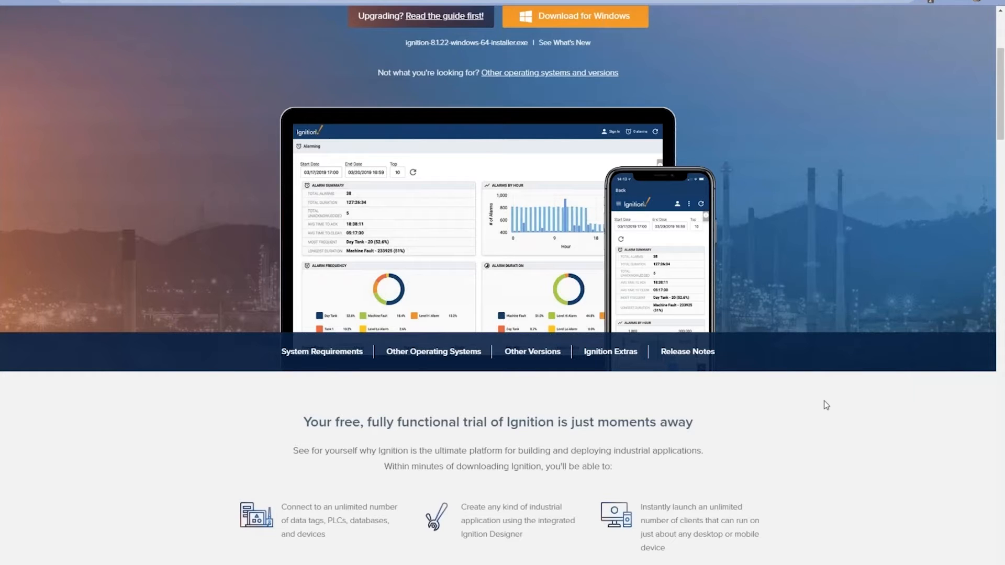
pyautogui.scroll(1, 442, 393)
pyautogui.scroll(3, 441, 394)
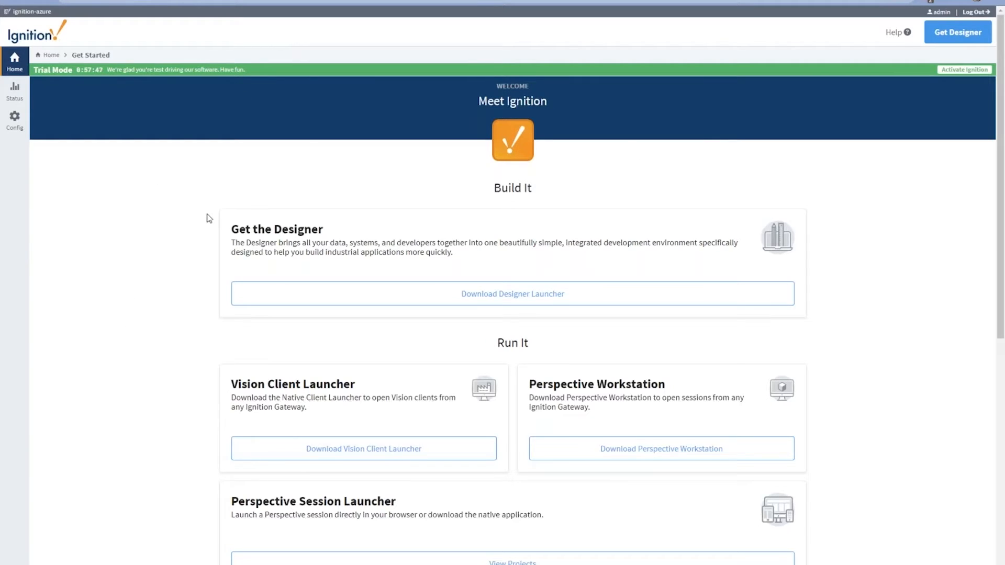
# Step: Log into the gateway Config section as admin with the account password
pyautogui.click(17, 127)
pyautogui.click(513, 260)
pyautogui.write('admin')
pyautogui.click(626, 351)
pyautogui.write('pass')
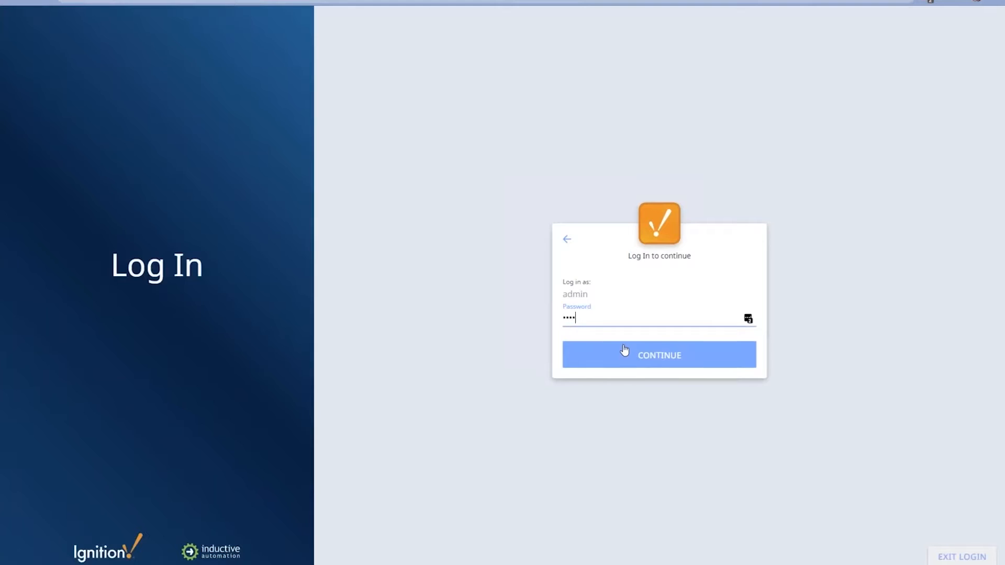
pyautogui.click(625, 351)
# Step: Start a new Allen-Bradley CompactLogix (Legacy) connection under OPC UA Device Connections
pyautogui.scroll(-6, 189, 366)
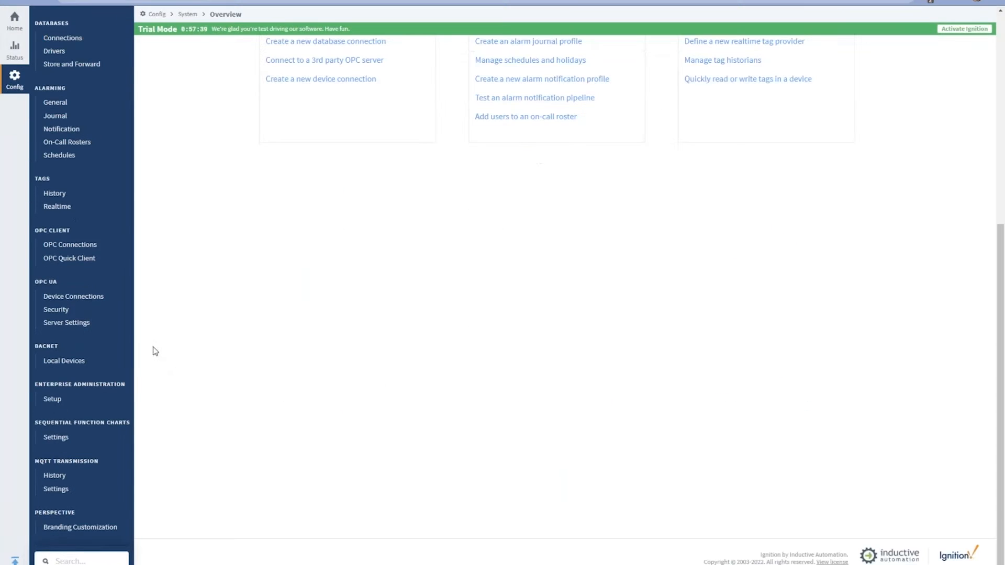
pyautogui.click(79, 297)
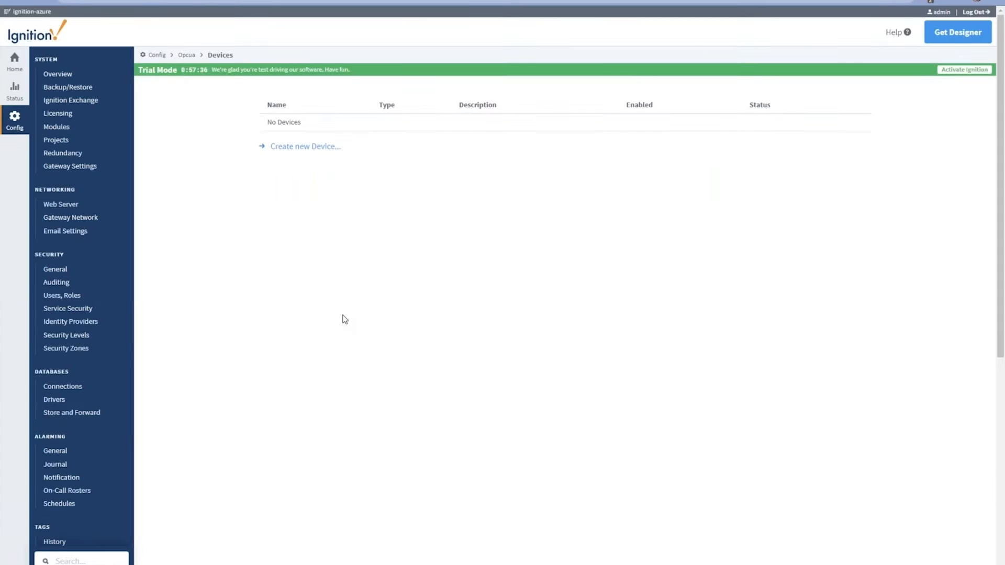
pyautogui.click(293, 147)
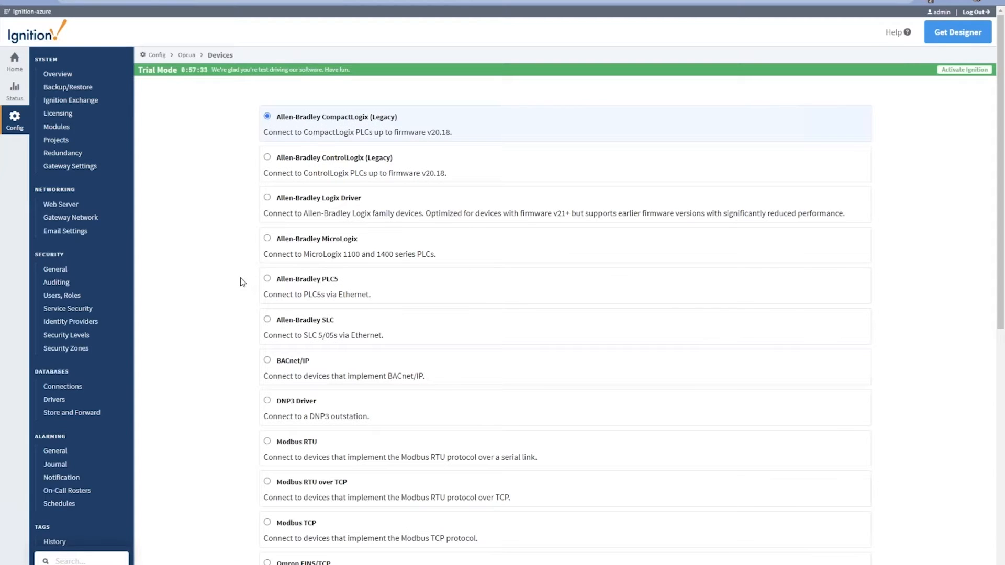
pyautogui.moveTo(417, 121); pyautogui.dragTo(291, 125)
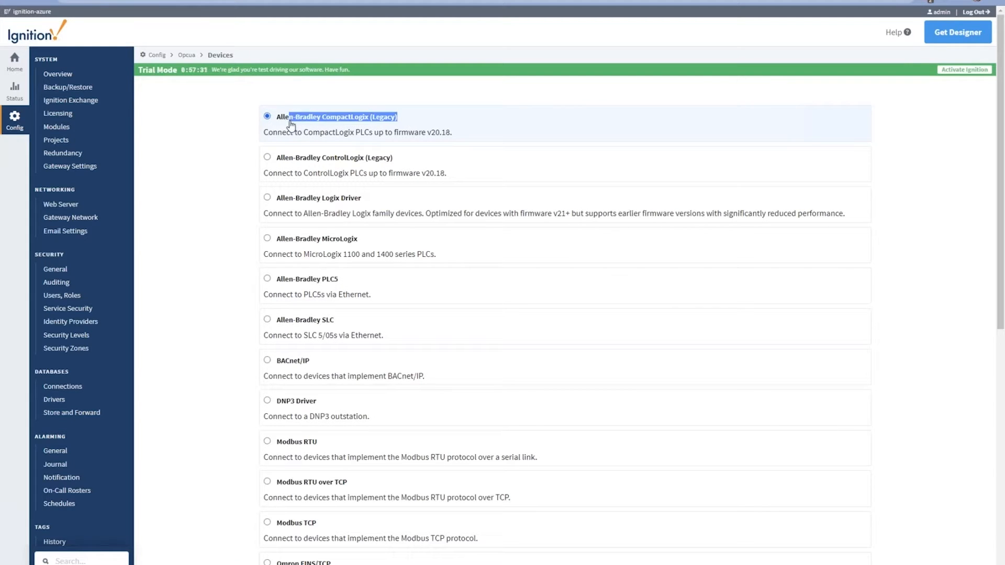
pyautogui.scroll(-8, 211, 339)
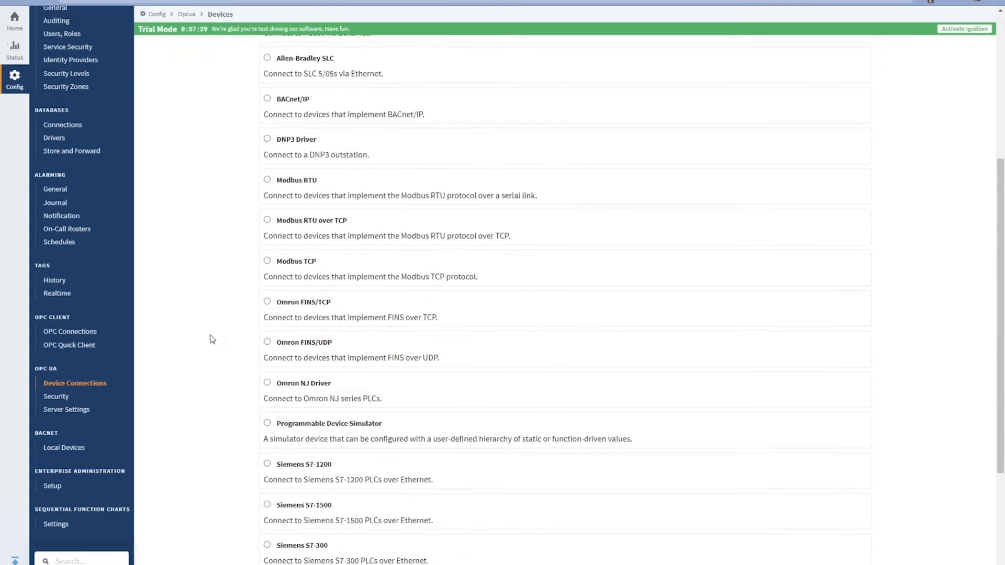
pyautogui.click(562, 522)
# Step: Create device AB_PLC with hostname 10.20.4.55, then get the Designer launcher
pyautogui.click(368, 140)
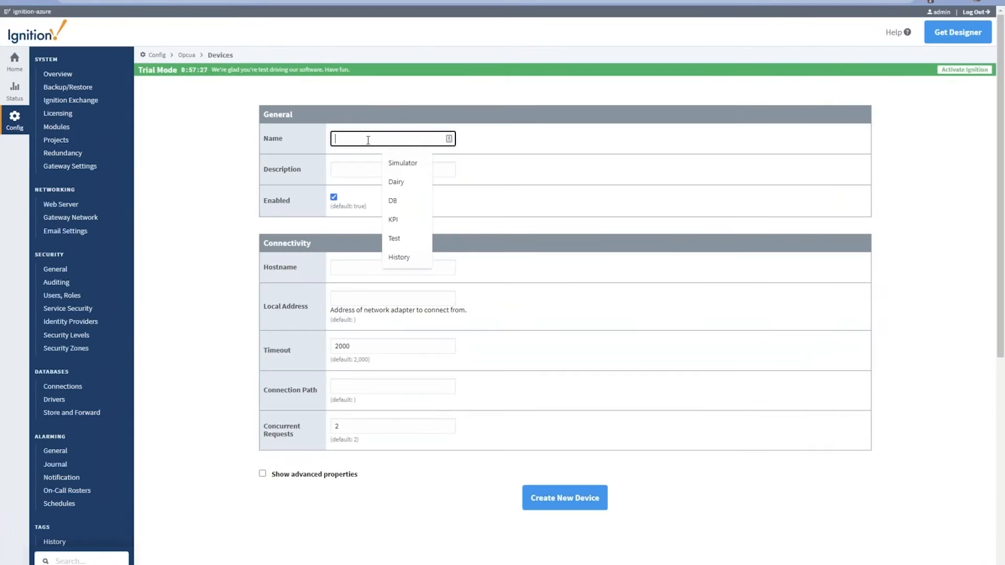
pyautogui.write('AB_PLC')
pyautogui.press('Tab')
pyautogui.press('Tab')
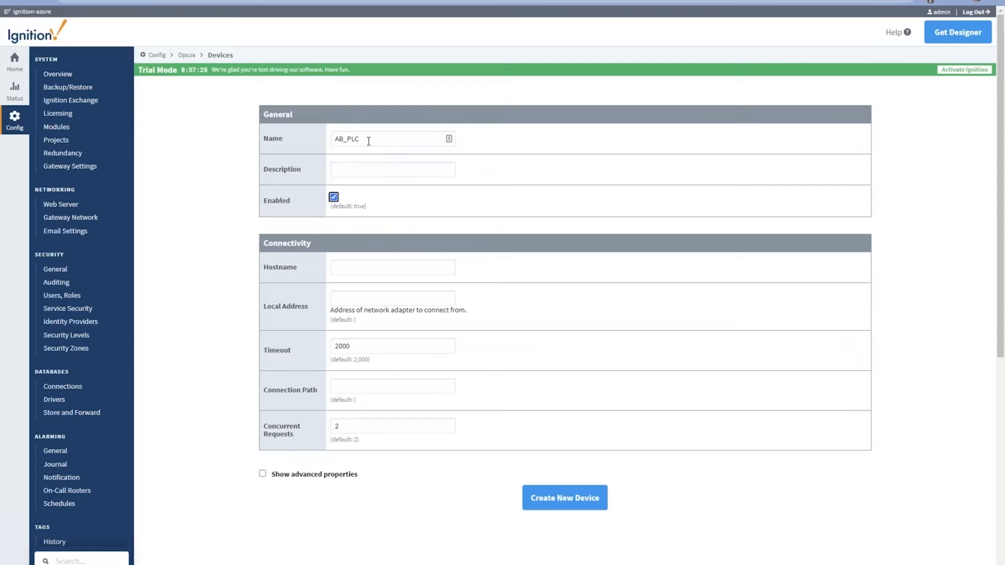
pyautogui.click(391, 268)
pyautogui.write('10.20.4.55')
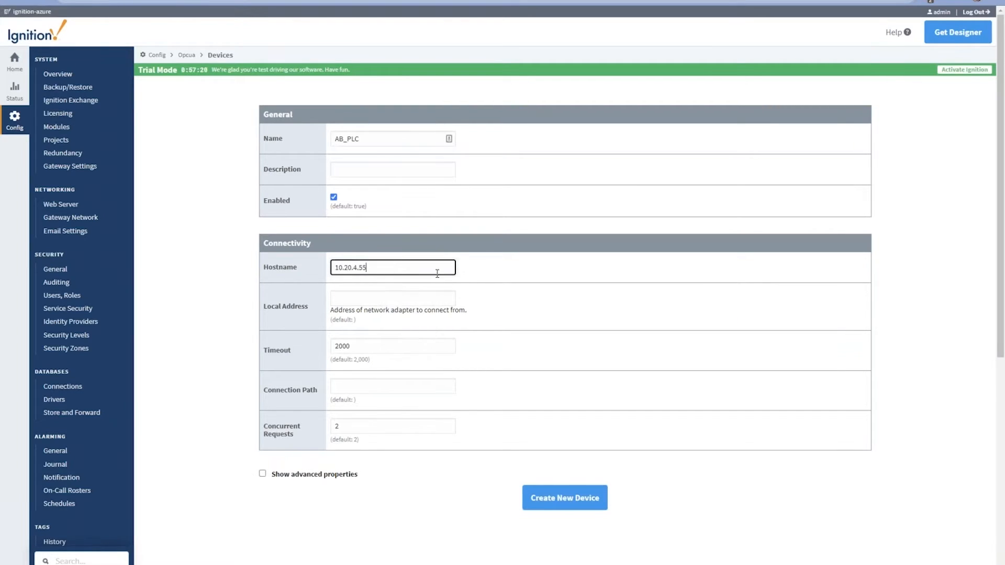
pyautogui.click(563, 500)
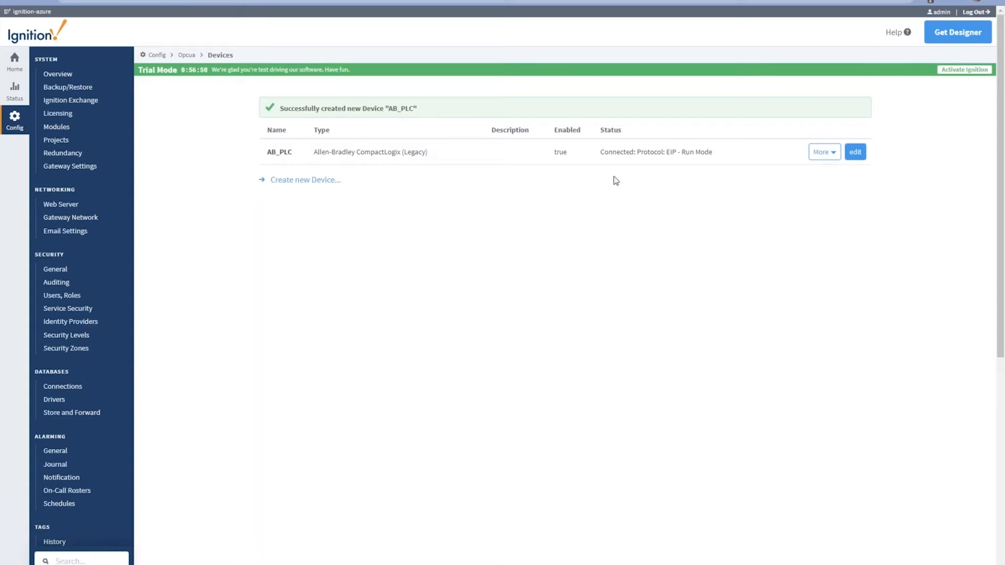
pyautogui.click(952, 35)
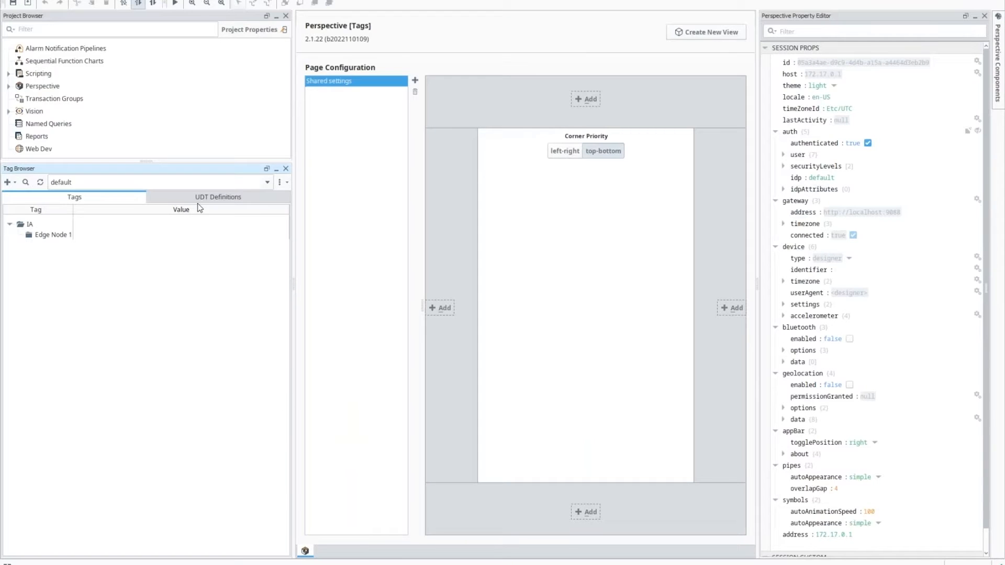
# Step: Enlarge the project and tag panels and switch the Tag Browser to UDT Definitions
pyautogui.moveTo(178, 161); pyautogui.dragTo(180, 173)
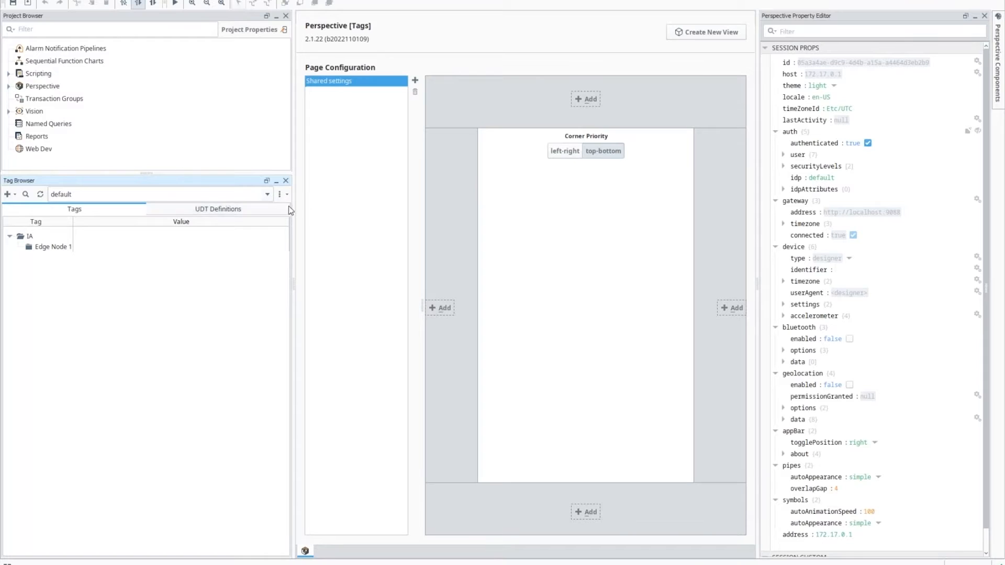
pyautogui.moveTo(293, 285); pyautogui.dragTo(348, 284)
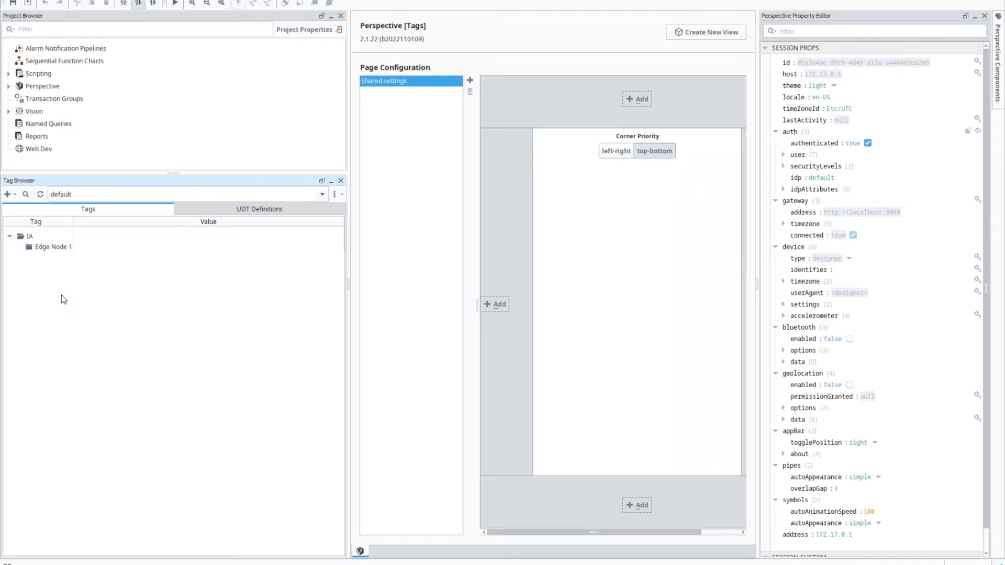
pyautogui.click(220, 209)
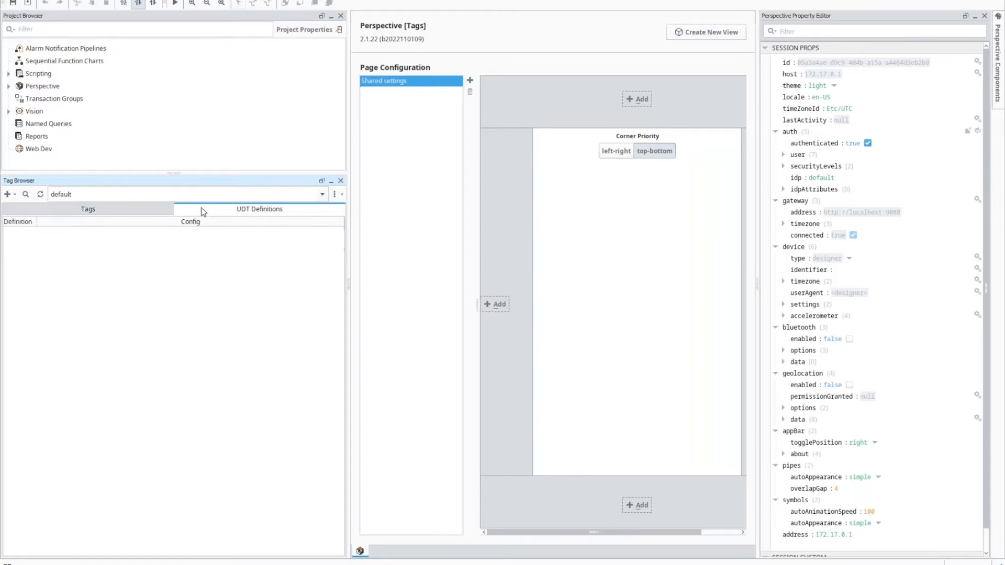
pyautogui.click(14, 196)
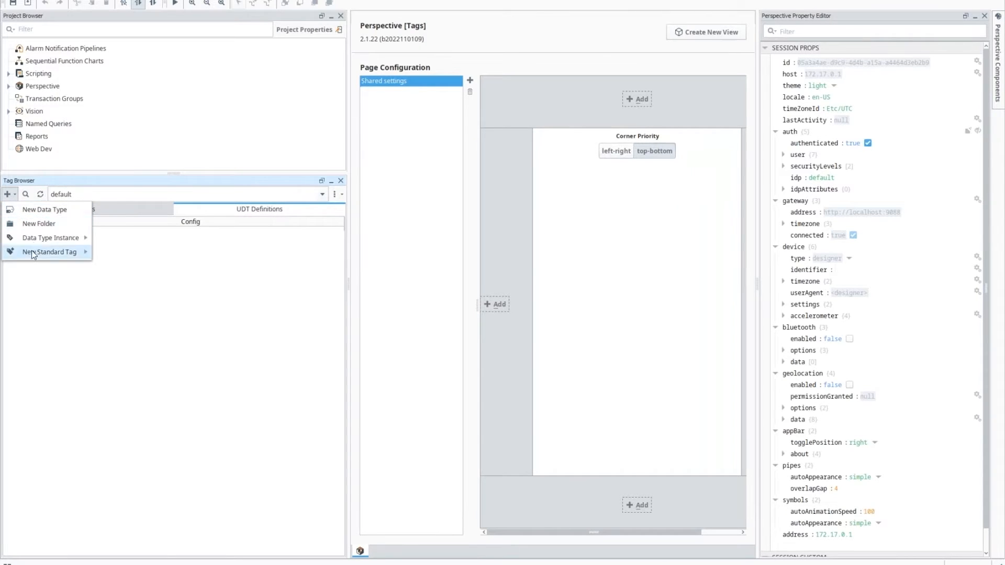
pyautogui.click(120, 209)
pyautogui.click(10, 195)
pyautogui.click(224, 218)
pyautogui.click(229, 210)
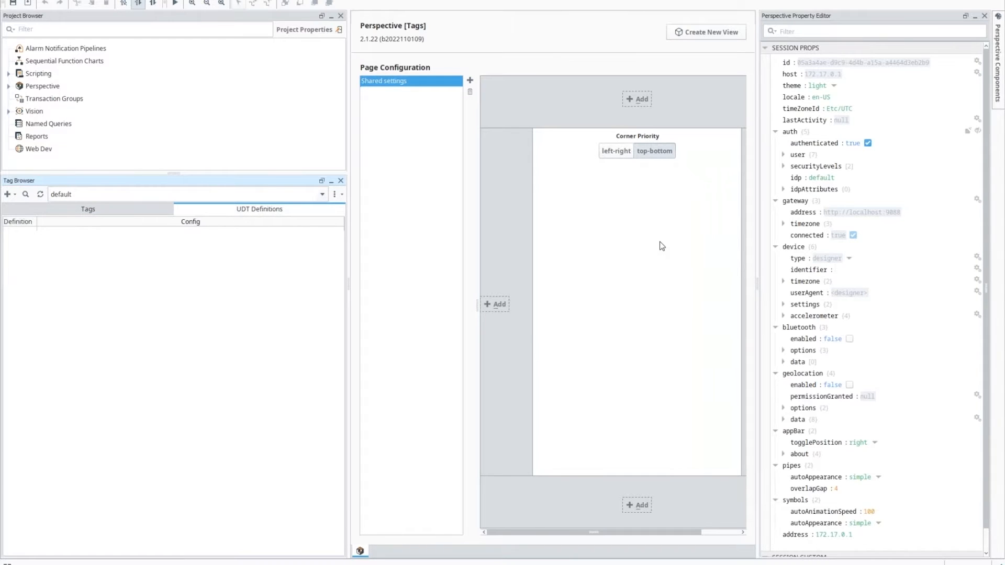
# Step: Expand Devices > [AB_PLC] > Global and drag Tank100 into UDT Definitions as a new type
pyautogui.click(357, 180)
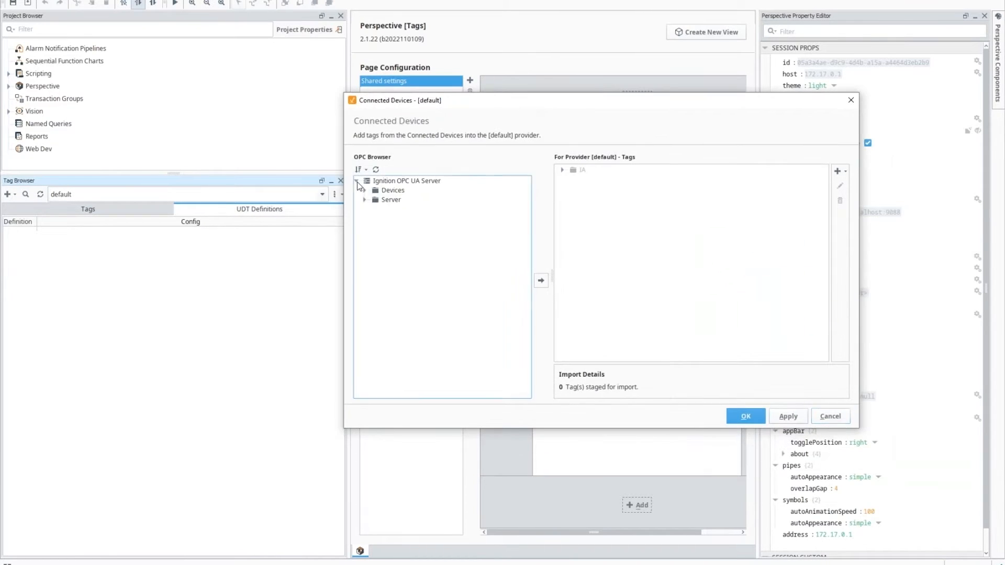
pyautogui.click(365, 192)
pyautogui.click(373, 199)
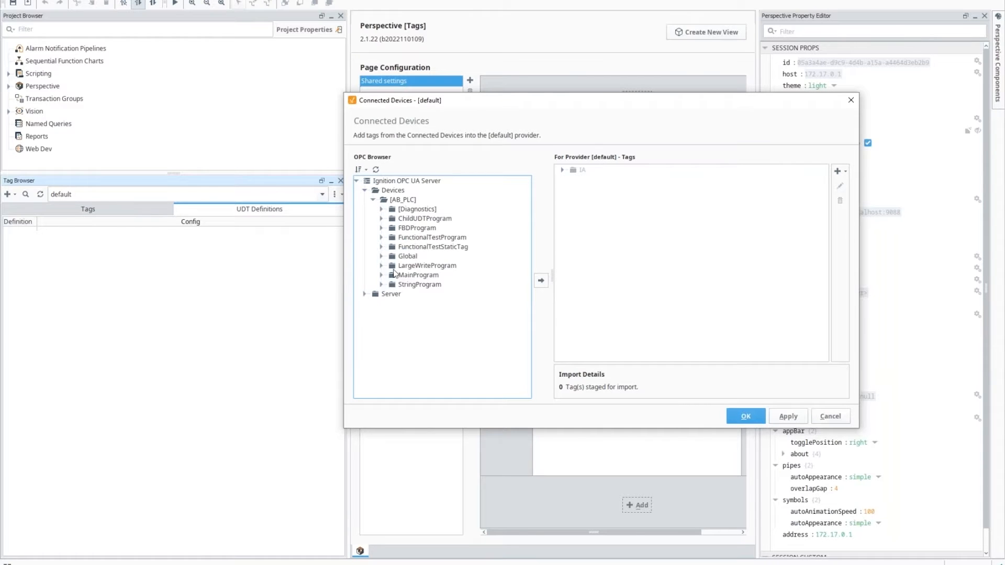
pyautogui.click(382, 256)
pyautogui.scroll(-10, 385, 266)
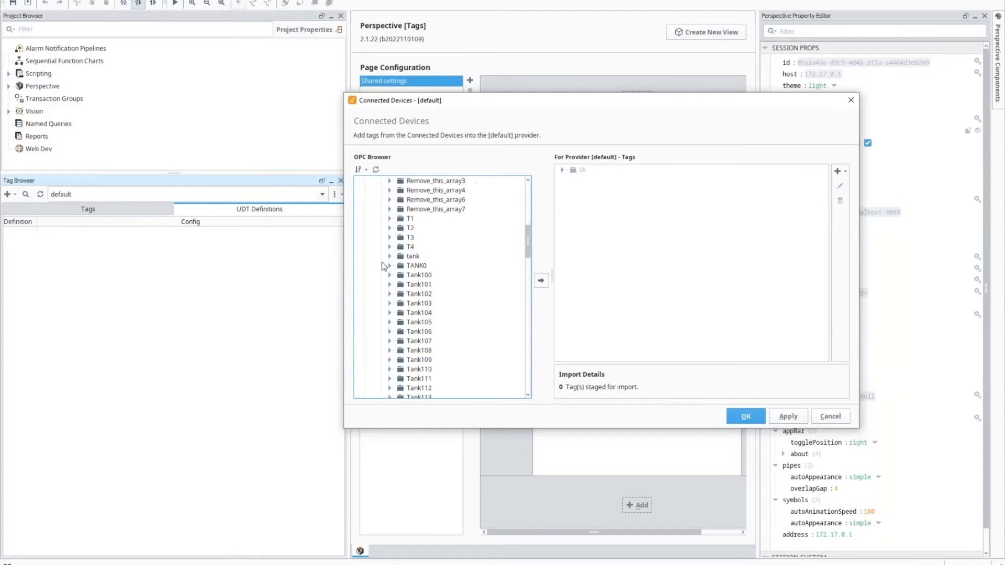
pyautogui.doubleClick(422, 247)
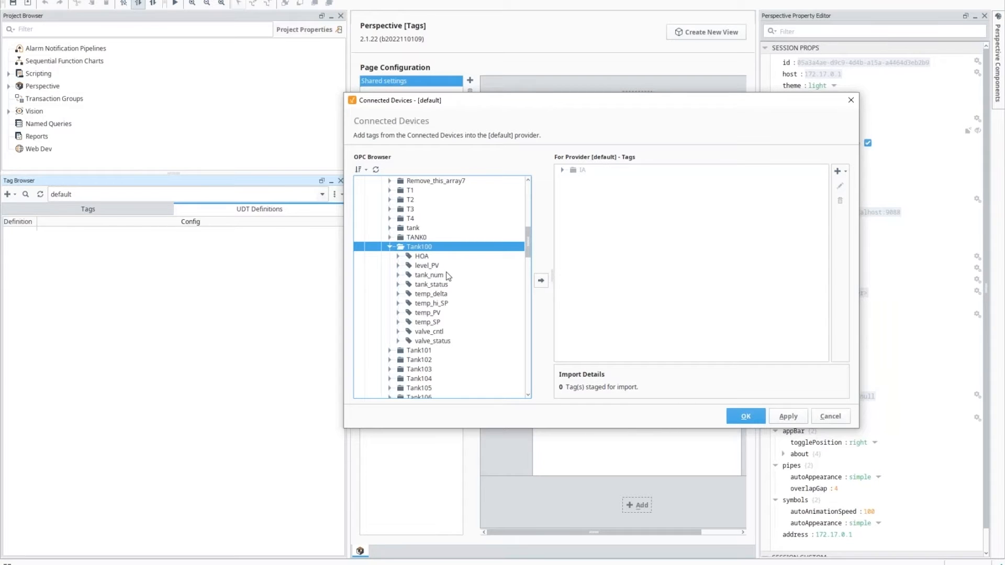
pyautogui.scroll(-9, 406, 259)
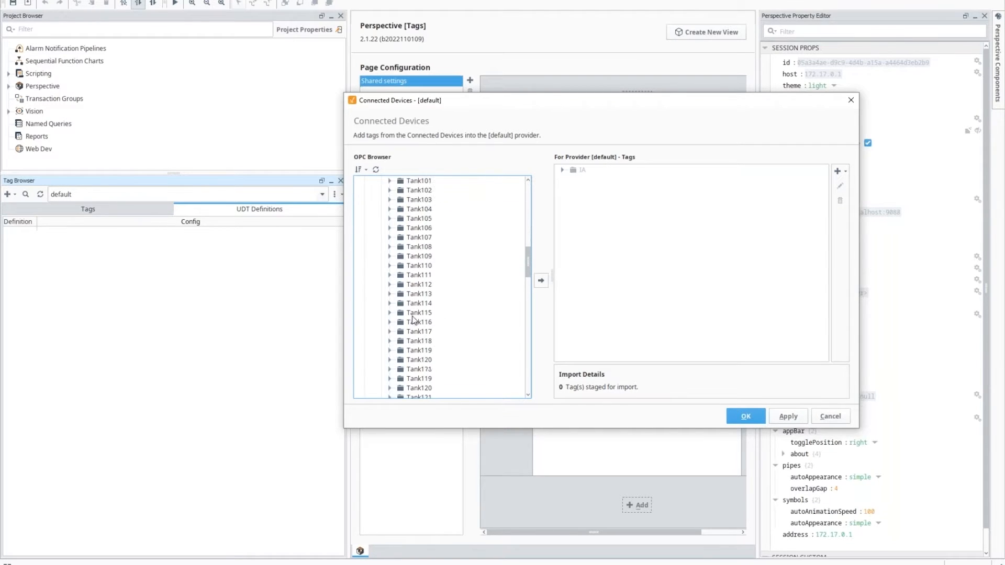
pyautogui.scroll(9, 413, 317)
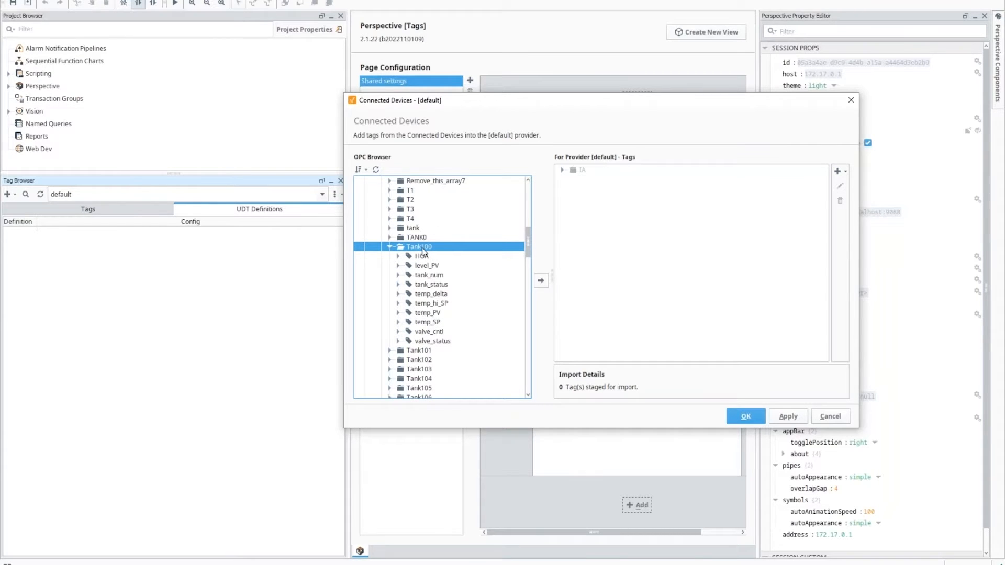
pyautogui.moveTo(423, 251); pyautogui.dragTo(19, 236)
pyautogui.click(469, 359)
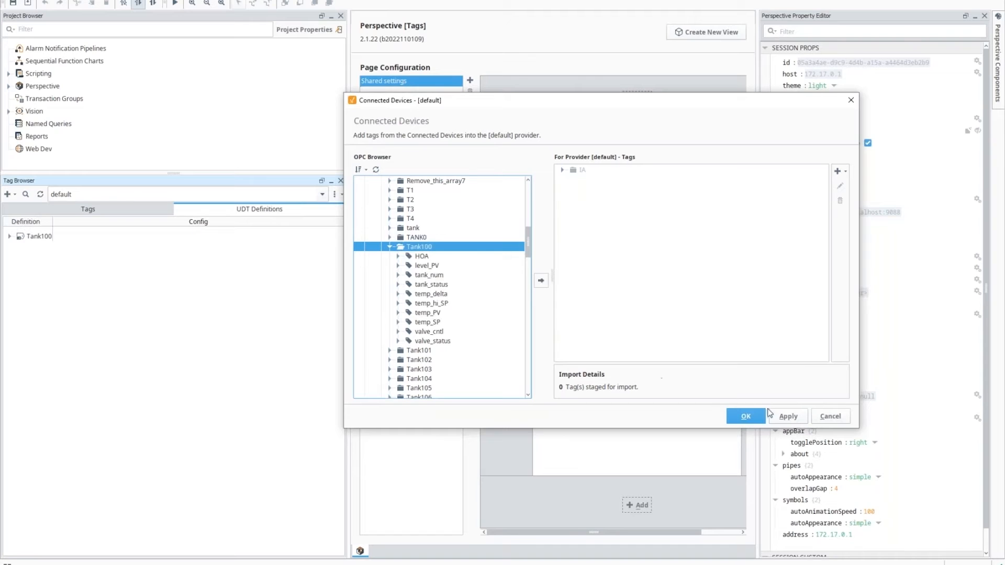
pyautogui.click(736, 417)
# Step: Open and enlarge the Tank100 UDT editor and rename the UDT to Tank
pyautogui.click(33, 238)
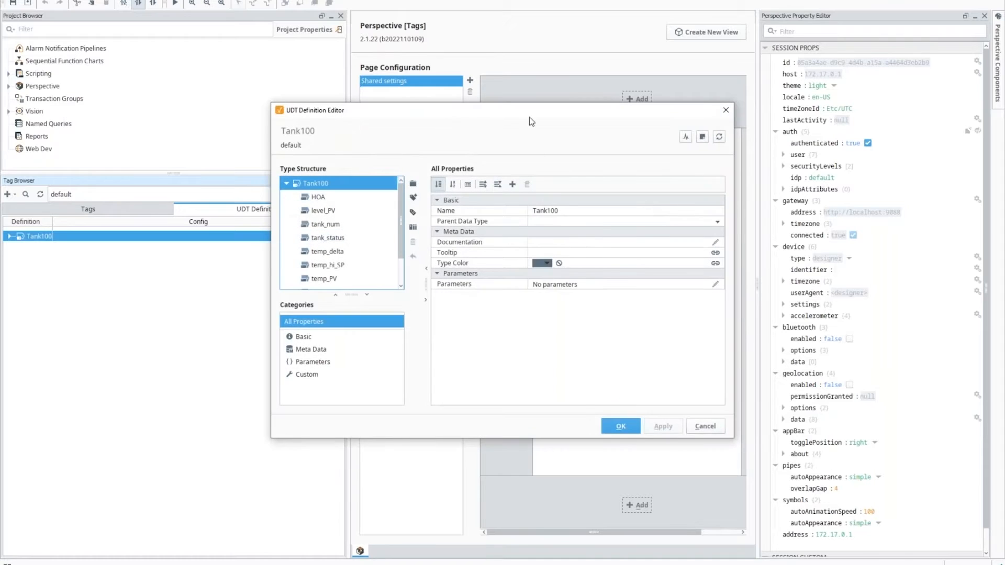
pyautogui.moveTo(532, 111); pyautogui.dragTo(567, 101)
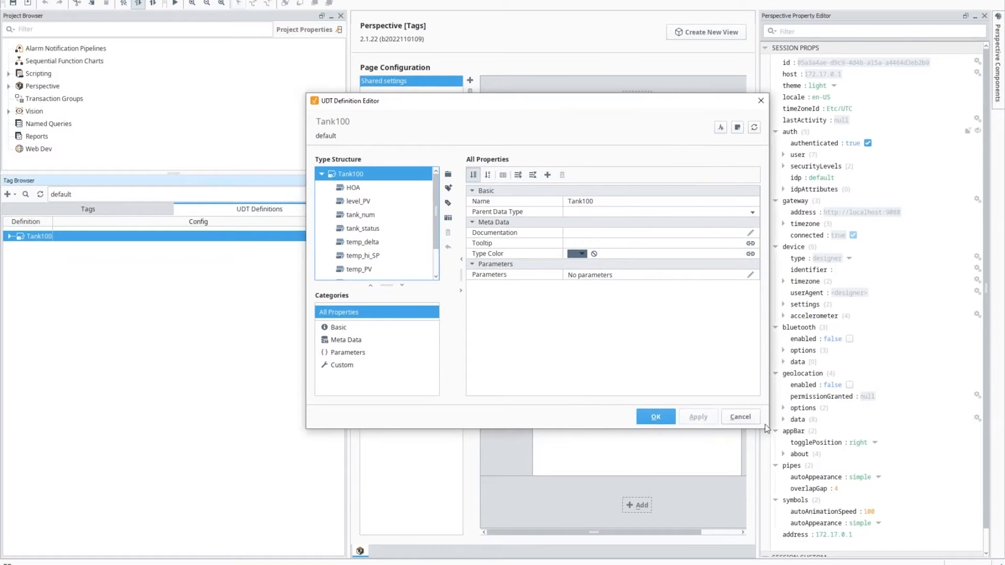
pyautogui.moveTo(768, 425); pyautogui.dragTo(825, 482)
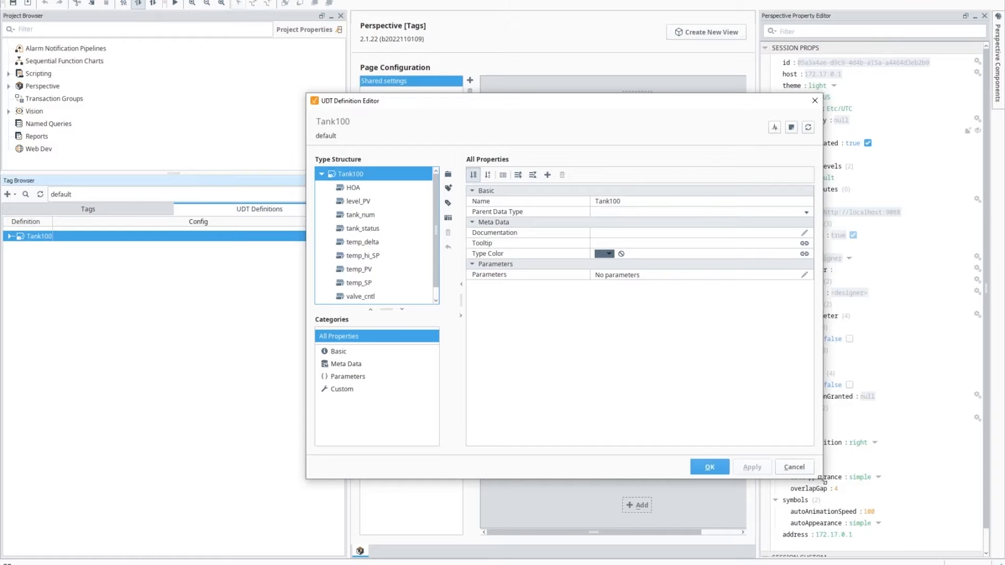
pyautogui.click(643, 204)
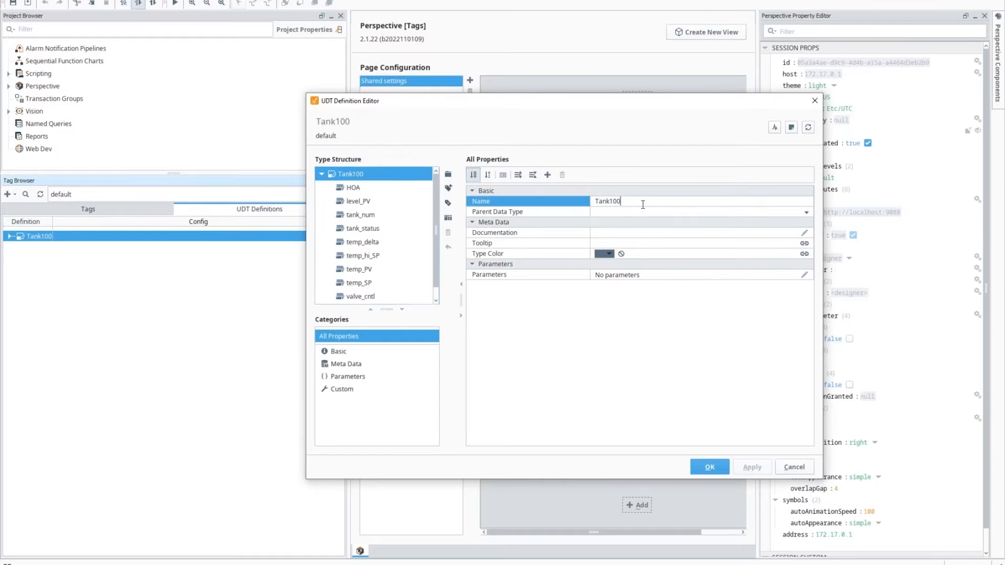
pyautogui.press('Return')
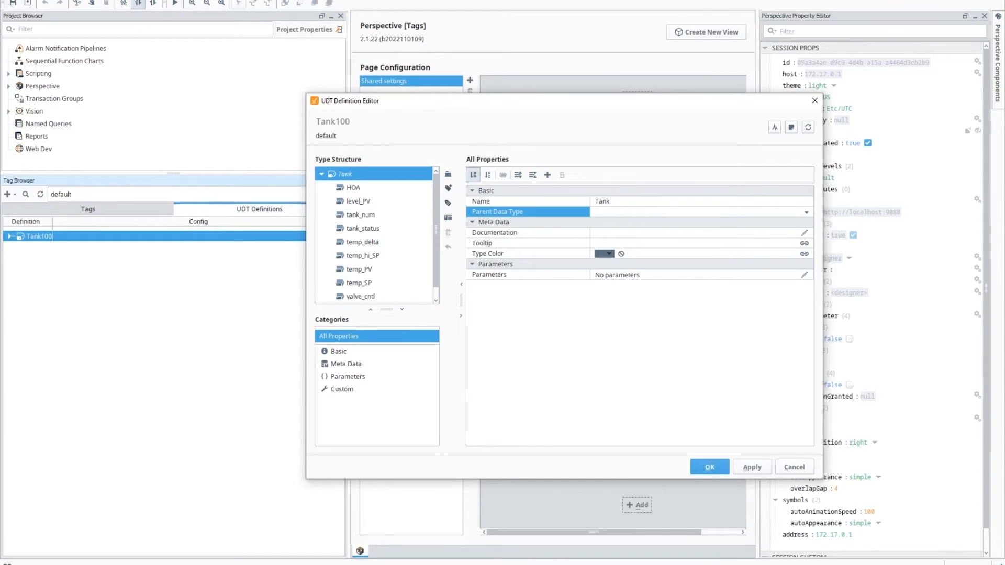
# Step: Add new parameter rows and name the first one Asset ID
pyautogui.click(805, 276)
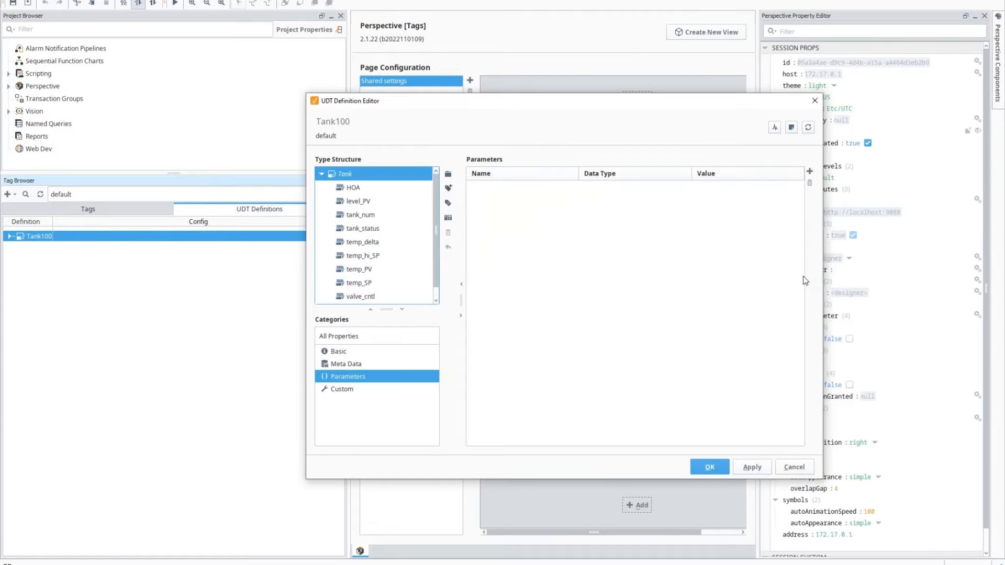
pyautogui.click(810, 171)
pyautogui.click(810, 172)
pyautogui.click(810, 172)
pyautogui.click(810, 172)
pyautogui.click(810, 172)
pyautogui.doubleClick(538, 187)
pyautogui.hotkey('ctrl', 'a')
pyautogui.write('Asset ID')
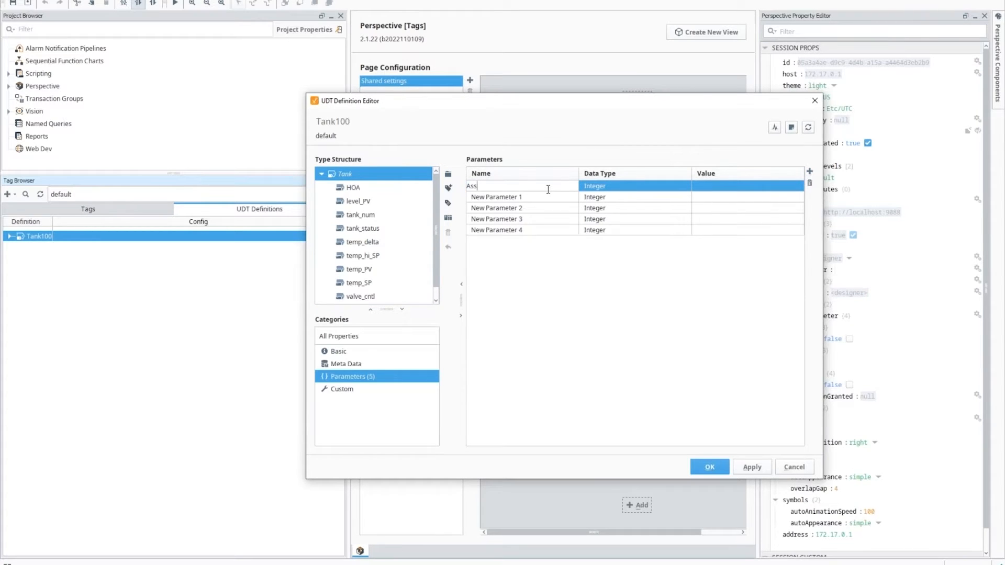
pyautogui.press('Return')
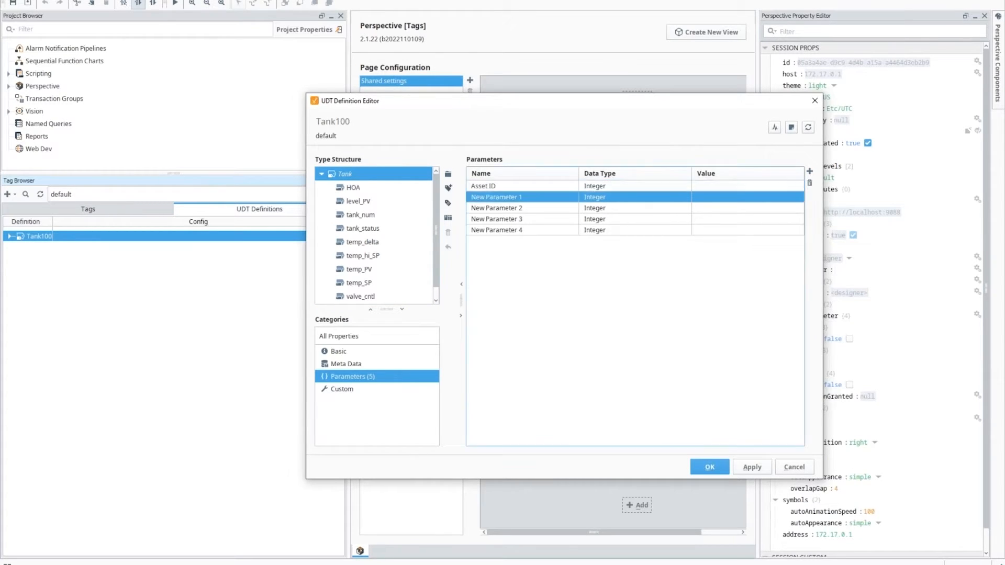
# Step: Set the data type of all five parameters to String
pyautogui.click(595, 186)
pyautogui.click(595, 204)
pyautogui.click(595, 198)
pyautogui.click(595, 215)
pyautogui.click(596, 209)
pyautogui.click(592, 225)
pyautogui.click(589, 220)
pyautogui.click(598, 255)
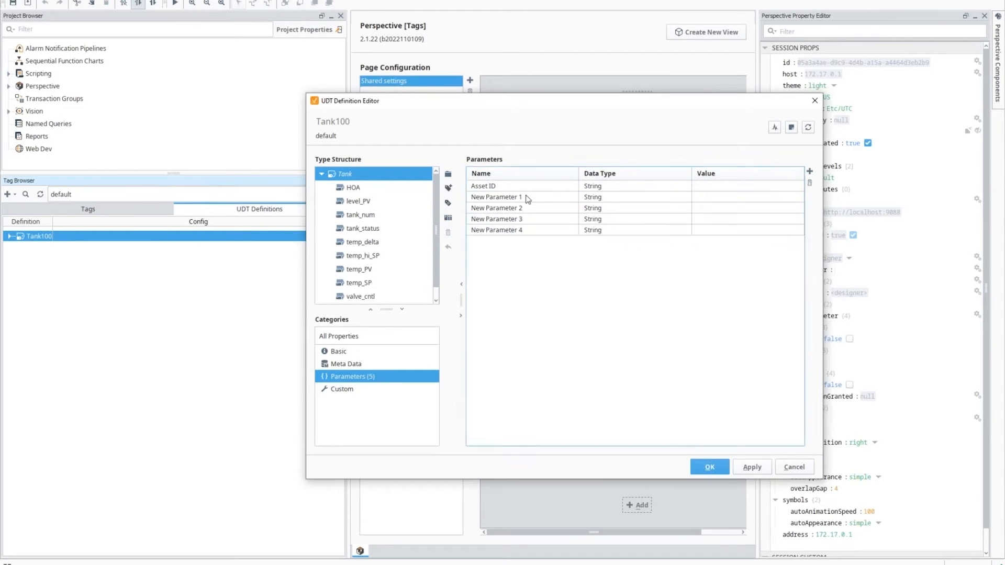
# Step: Name the second and third parameters Asset Serial Number and Location
pyautogui.doubleClick(537, 198)
pyautogui.hotkey('ctrl', 'a')
pyautogui.write('Asset Serial N')
pyautogui.press('BackSpace')
pyautogui.press('BackSpace')
pyautogui.press('BackSpace')
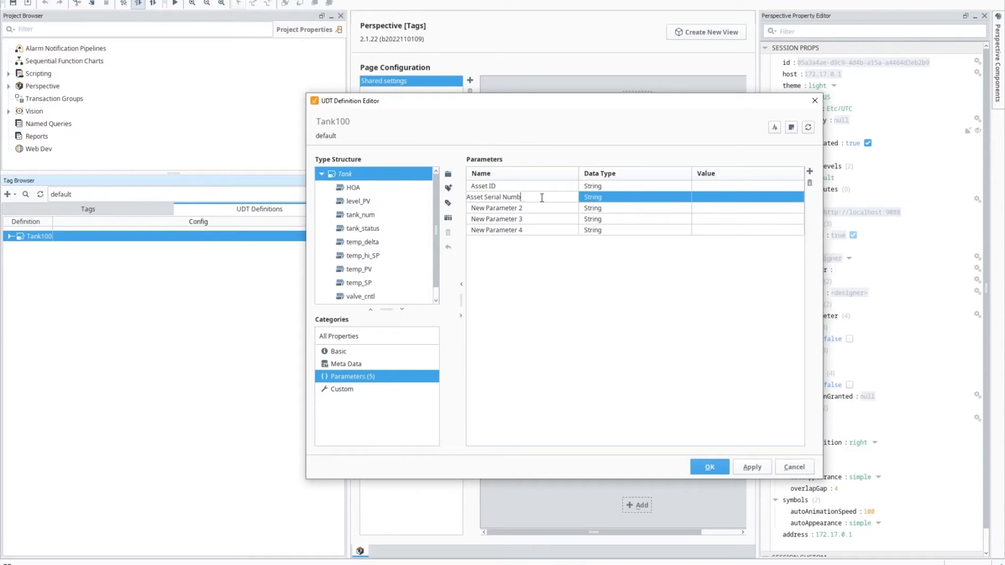
pyautogui.write('er')
pyautogui.press('Return')
pyautogui.doubleClick(538, 205)
pyautogui.write('Location')
pyautogui.press('Return')
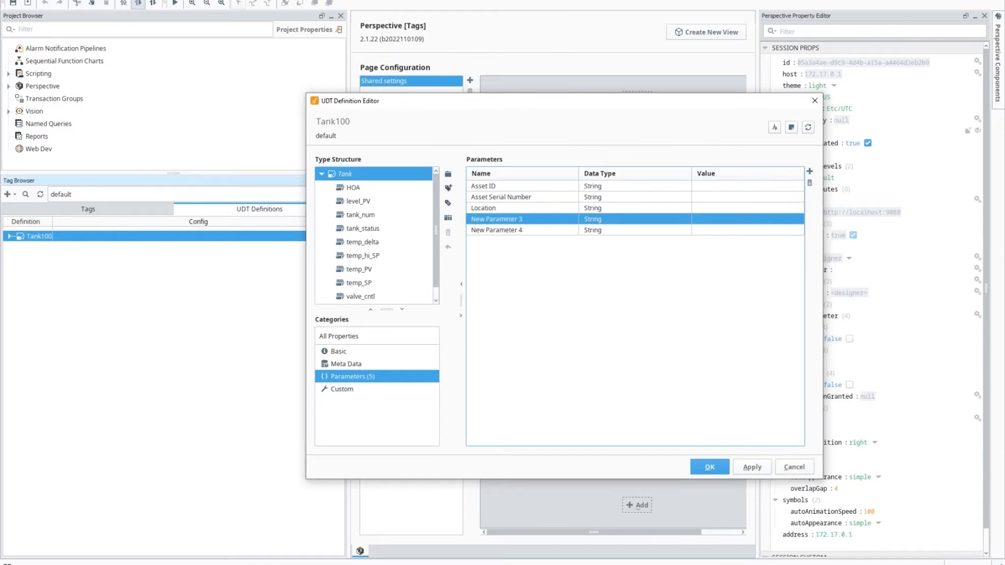
# Step: Name the last two parameters OPCServerName and OPCPrefix
pyautogui.doubleClick(547, 220)
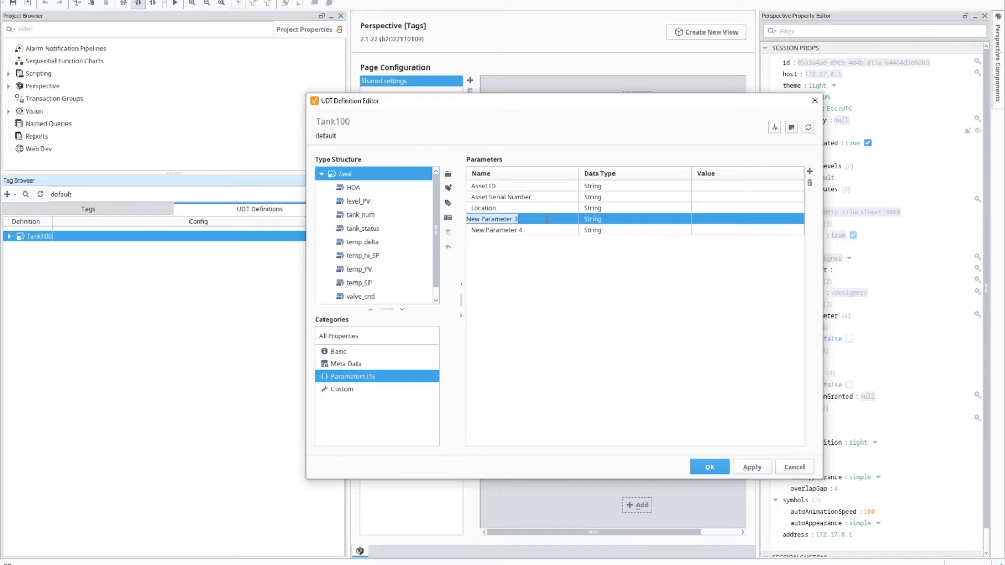
pyautogui.write('OPCServertName')
pyautogui.press('Return')
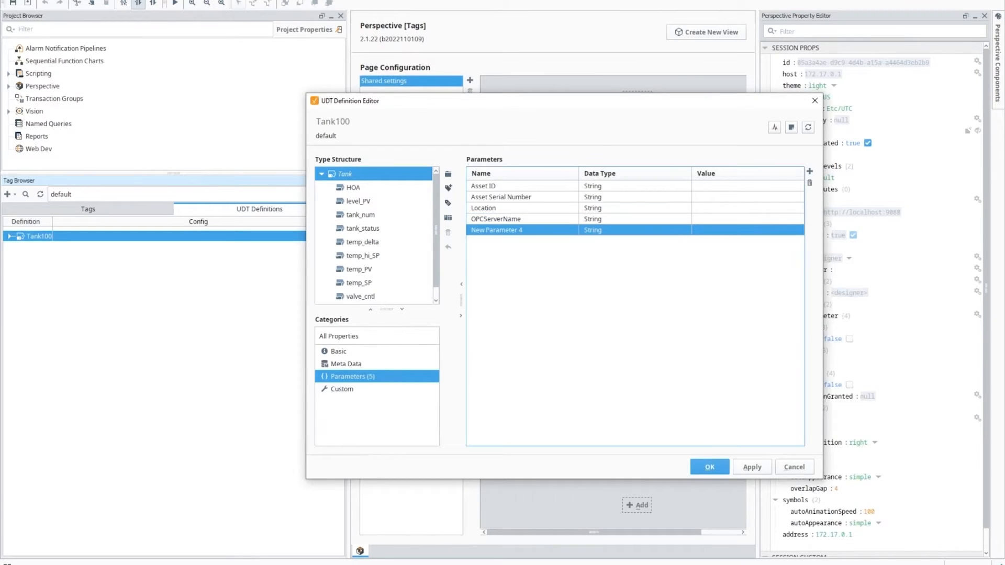
pyautogui.doubleClick(516, 234)
pyautogui.write('OPCPrefix')
pyautogui.press('Return')
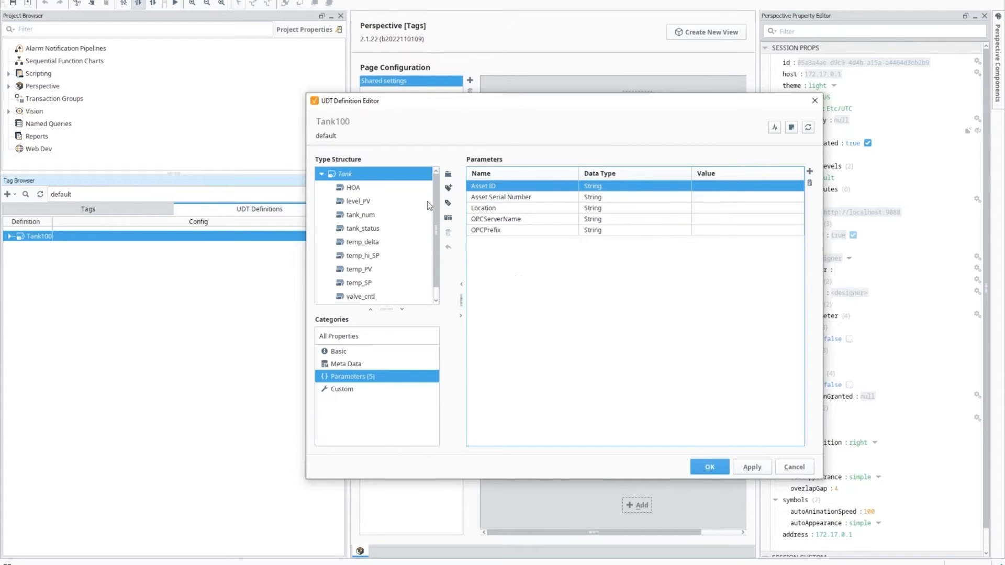
# Step: Bind the HOA member's OPC Server to the OPCServerName parameter
pyautogui.click(353, 188)
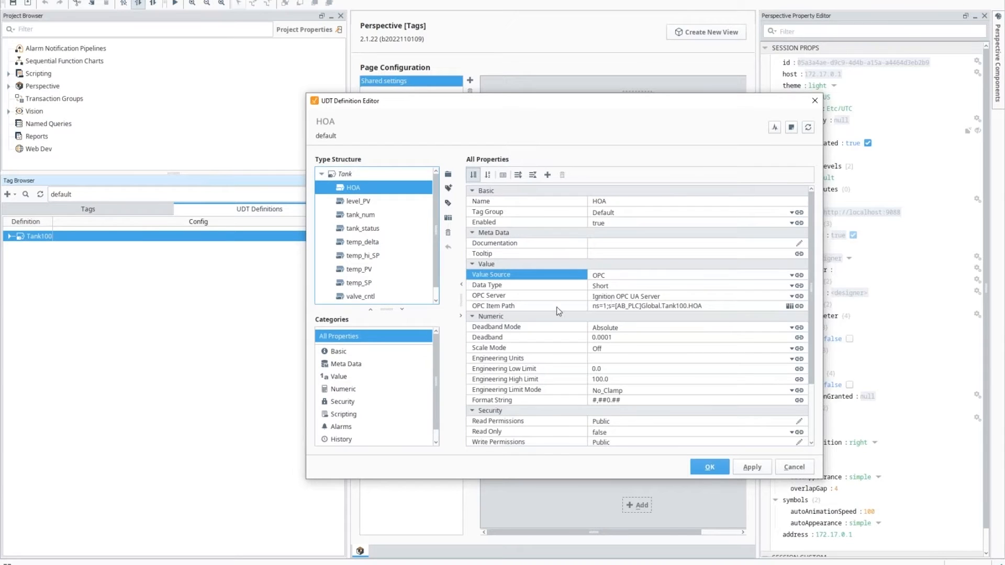
pyautogui.click(762, 297)
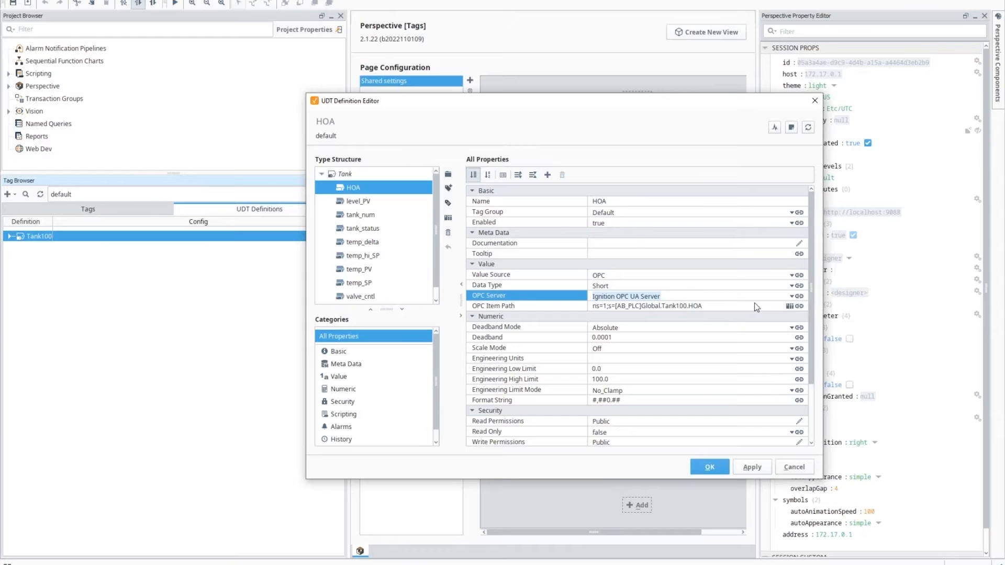
pyautogui.click(733, 308)
pyautogui.click(760, 297)
pyautogui.click(802, 296)
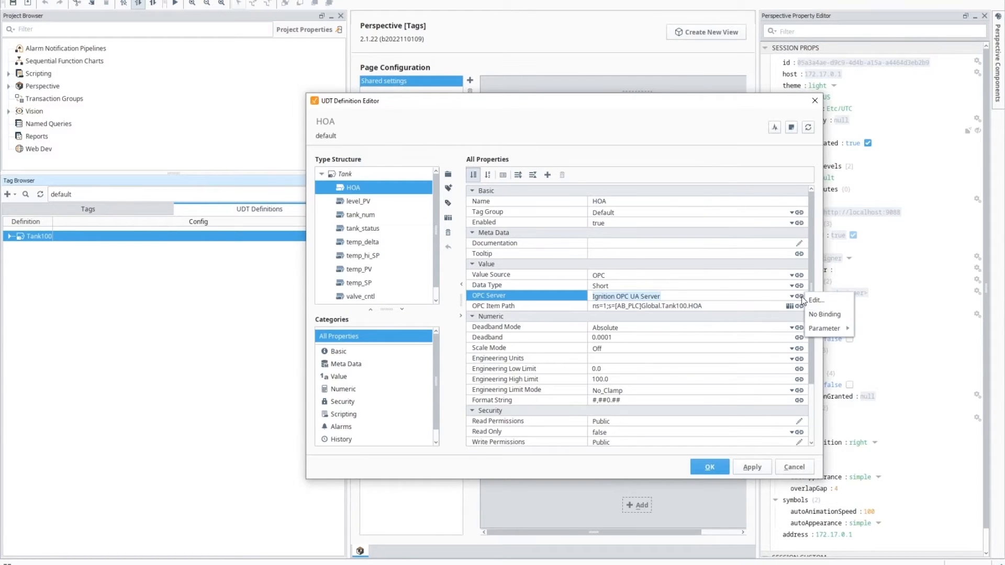
pyautogui.moveTo(832, 328)
pyautogui.click(882, 399)
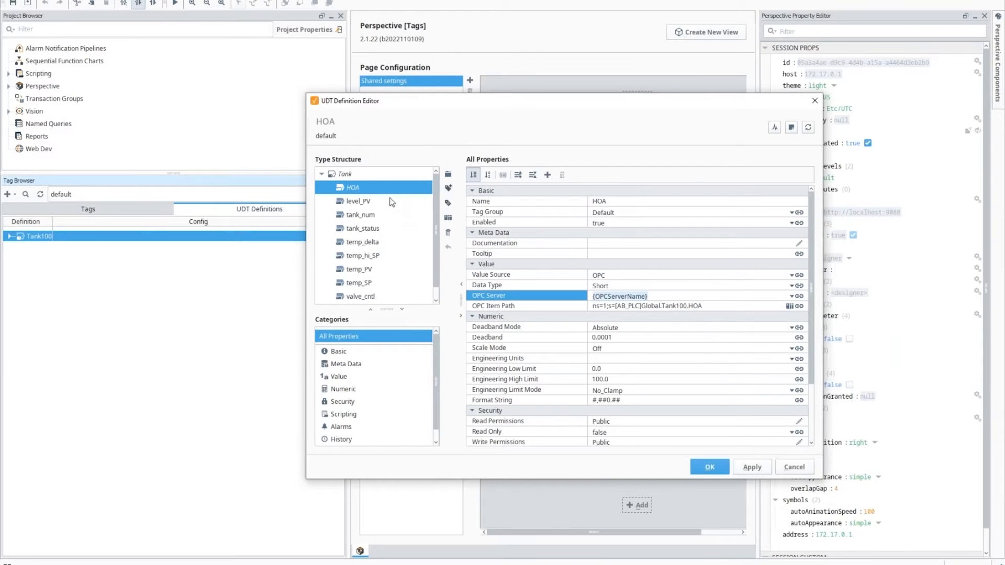
# Step: Step through the remaining member tags and bind valve_status's OPC Server to OPCServerName
pyautogui.click(367, 202)
pyautogui.click(361, 215)
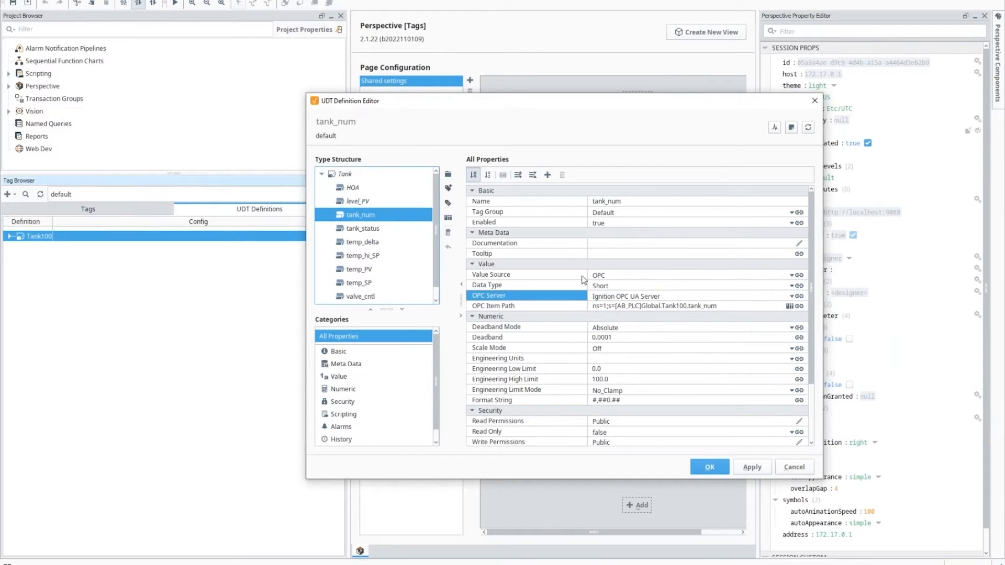
pyautogui.click(362, 228)
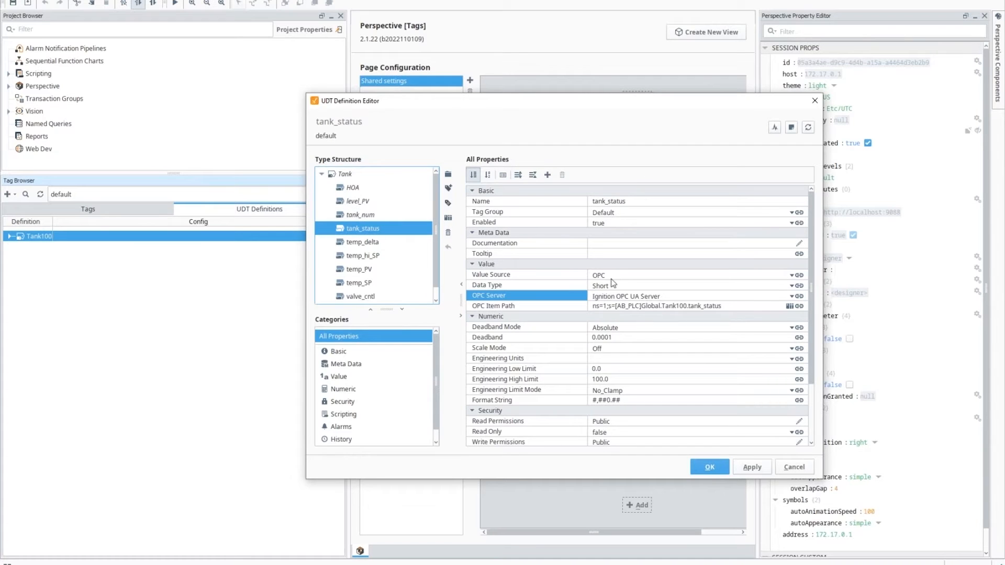
pyautogui.click(373, 243)
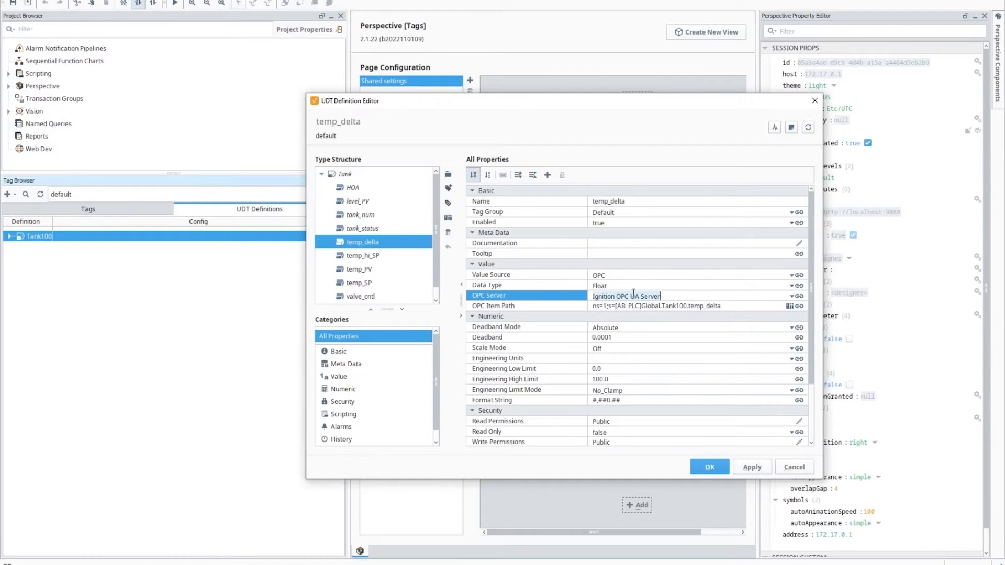
pyautogui.press('Down')
pyautogui.click(359, 270)
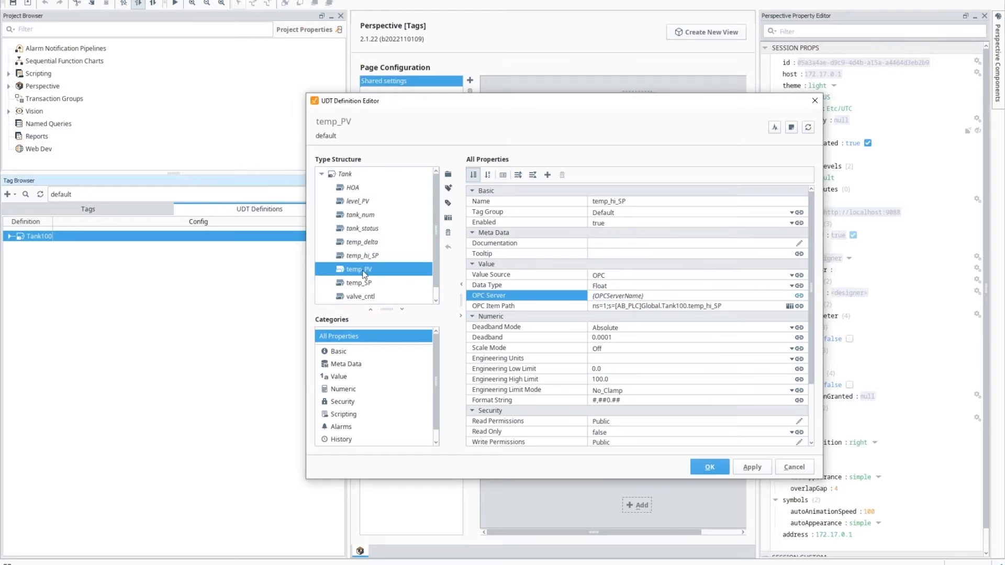
pyautogui.click(382, 283)
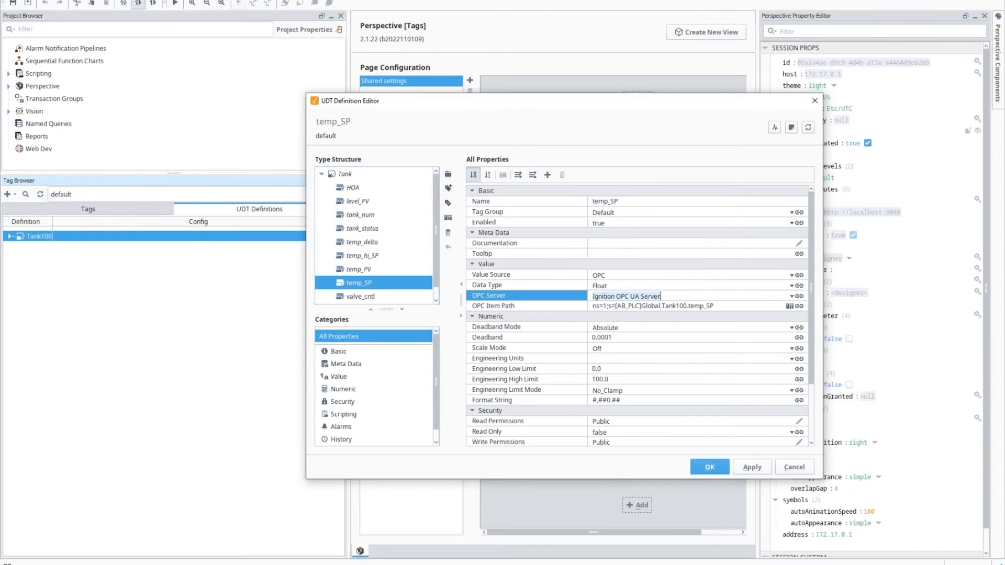
pyautogui.click(361, 296)
pyautogui.press('Down')
pyautogui.click(635, 296)
pyautogui.write('{OPCServerName}')
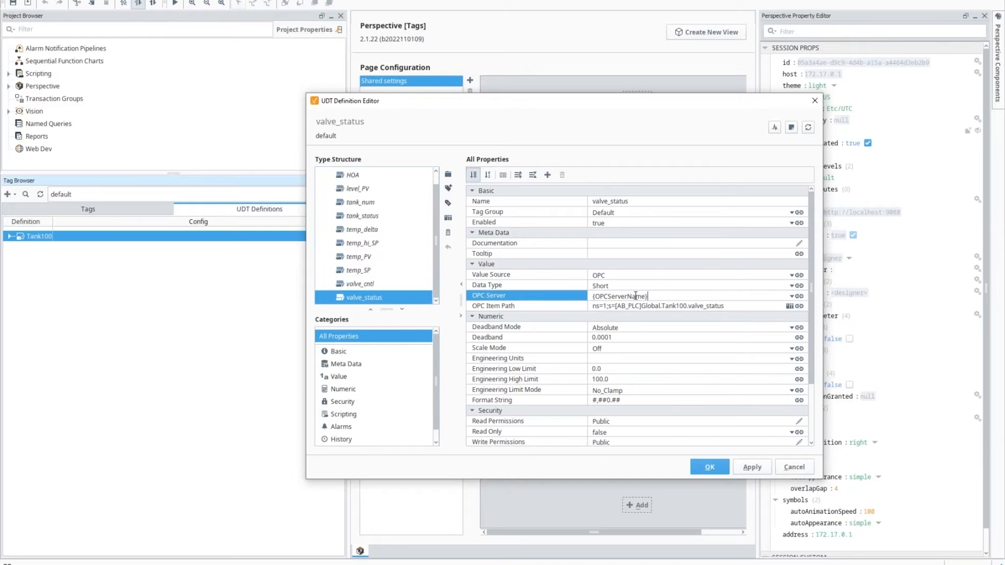
# Step: Reselect HOA and bring up the binding options for its OPC Item Path
pyautogui.scroll(2, 378, 236)
pyautogui.click(353, 189)
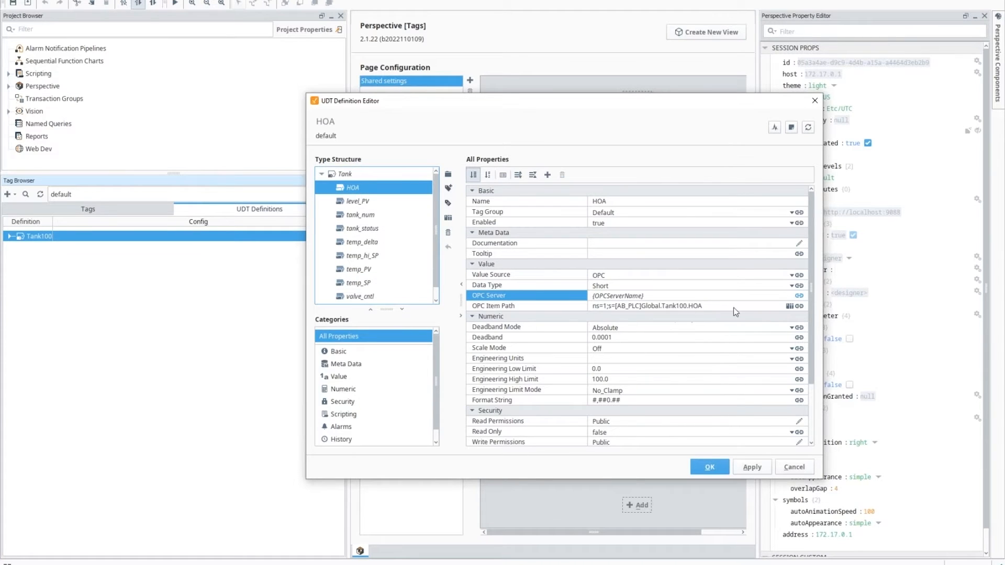
pyautogui.click(799, 307)
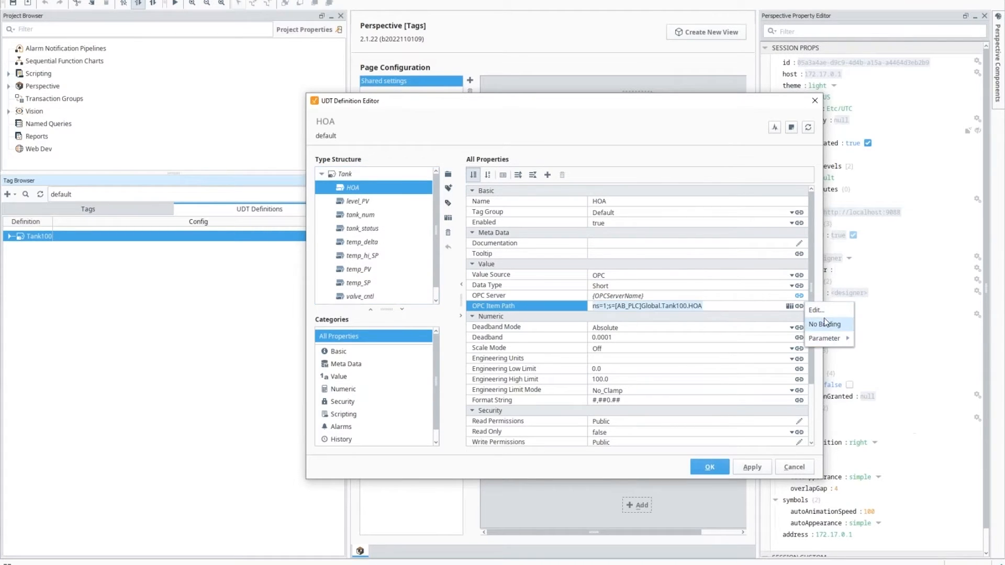
# Step: Replace HOA's item path prefix with {OPCPrefix}, making it {OPCPrefix}.HOA, and apply
pyautogui.click(817, 310)
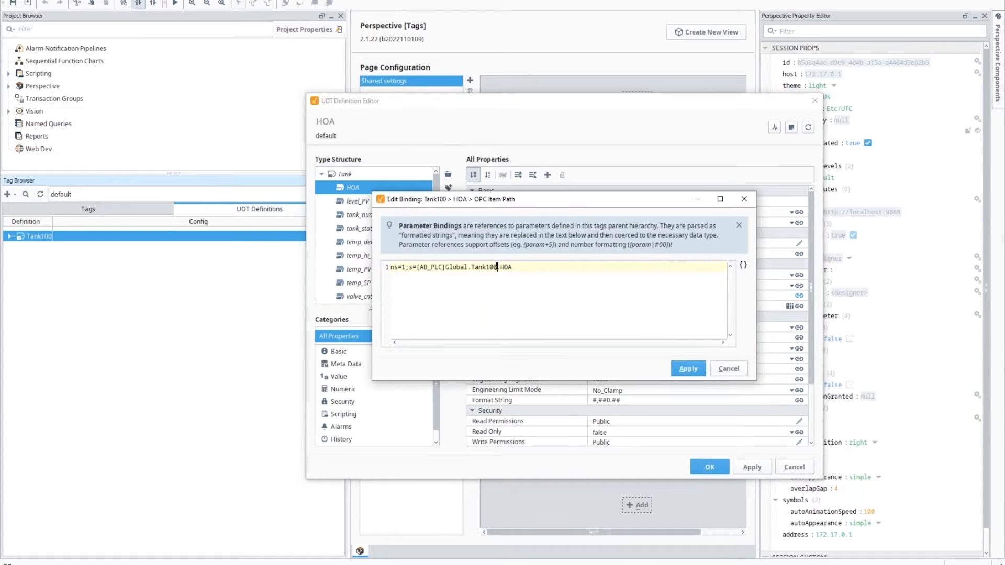
pyautogui.moveTo(496, 266); pyautogui.dragTo(373, 268)
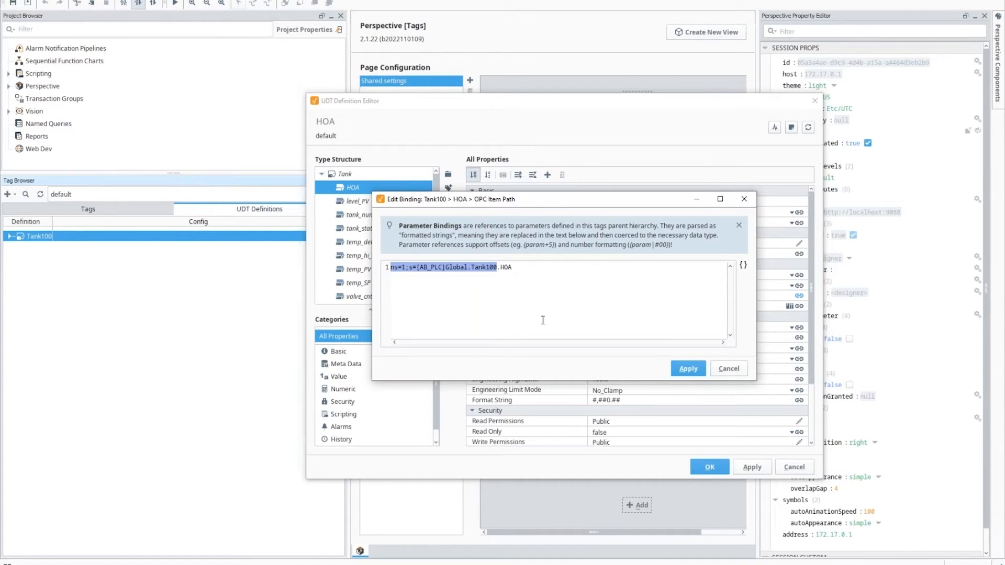
pyautogui.click(744, 265)
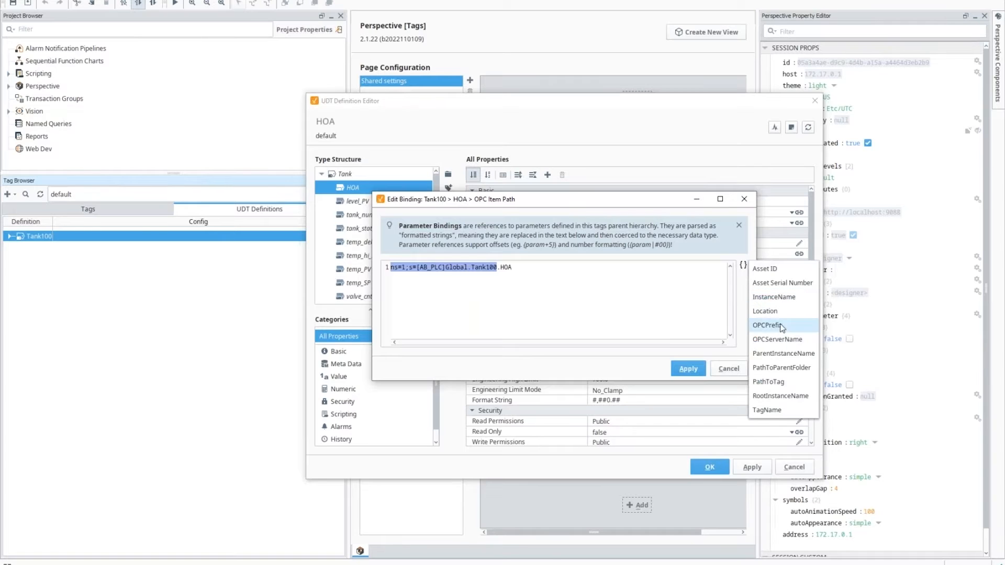
pyautogui.click(774, 326)
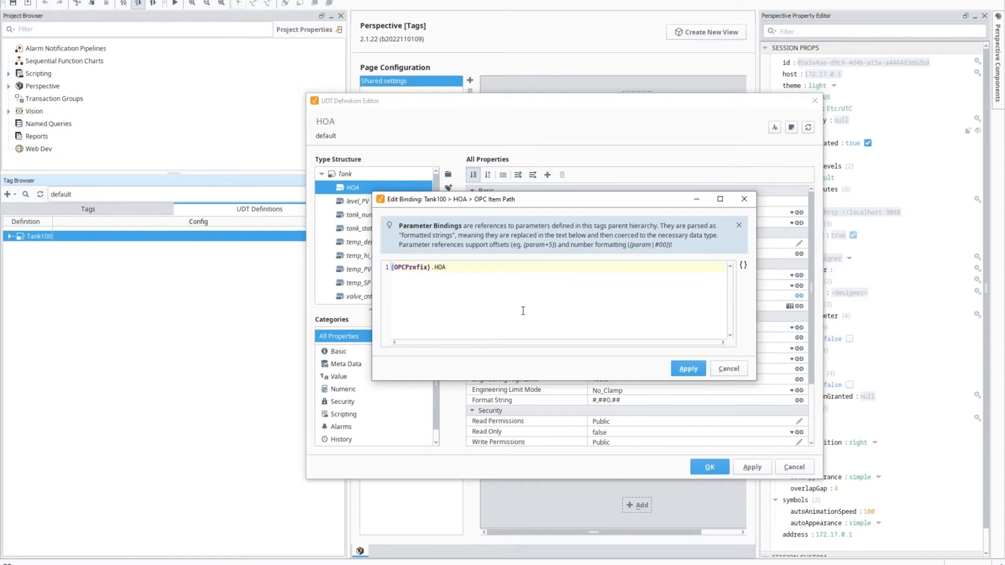
pyautogui.press('Right')
pyautogui.hotkey('shift', 'Home')
pyautogui.hotkey('ctrl', 'c')
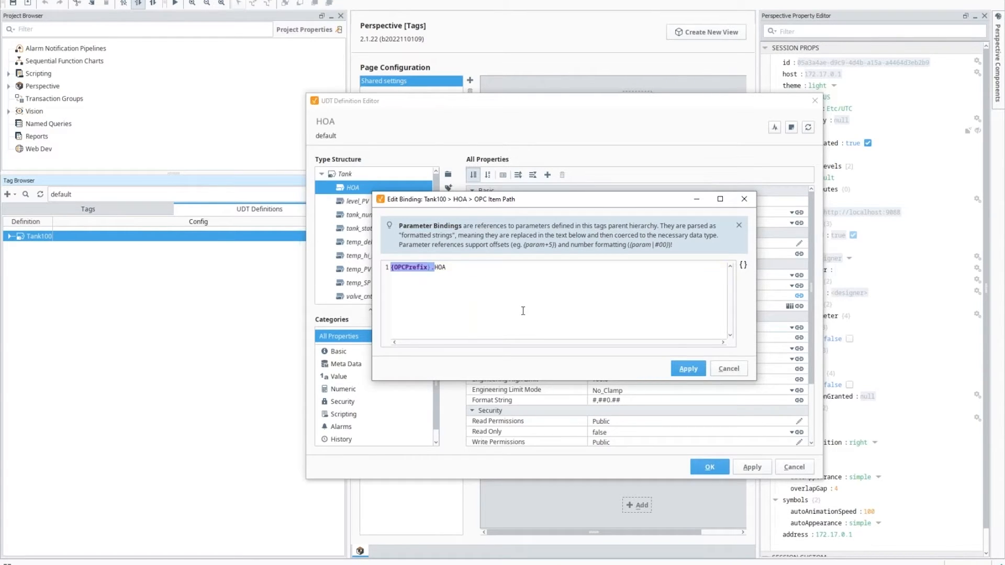
pyautogui.click(689, 369)
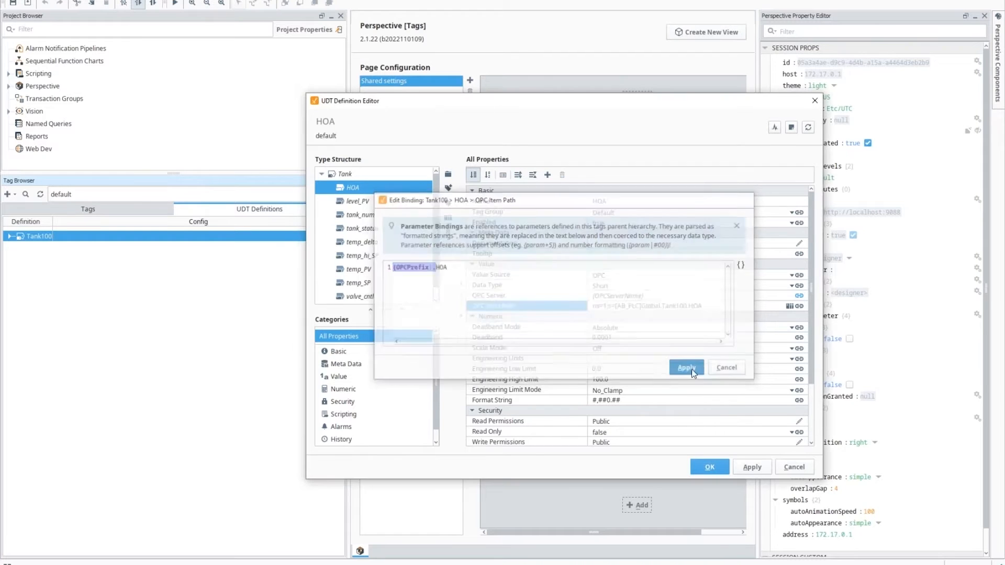
pyautogui.click(360, 202)
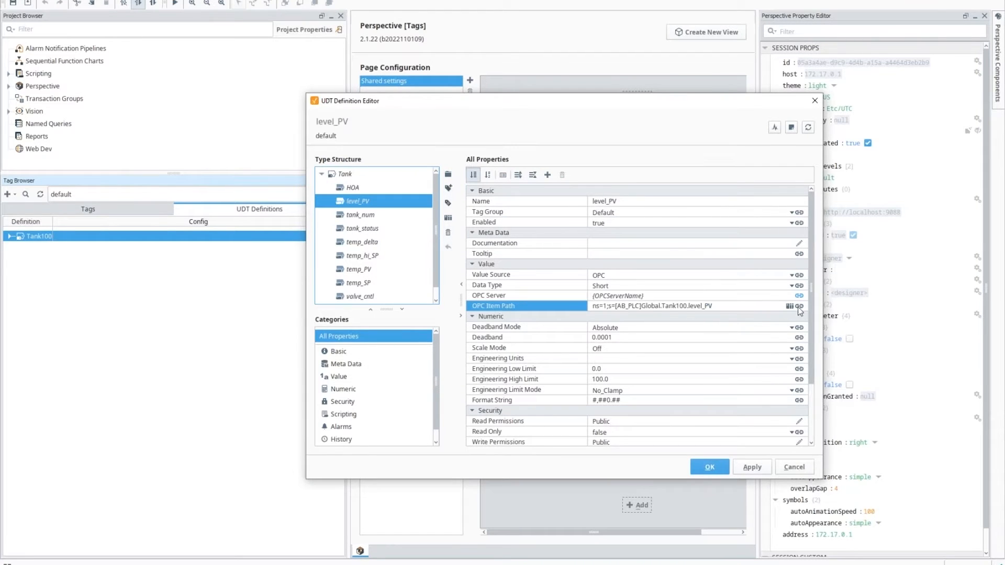
# Step: Replace level_PV's hard-coded Tank100 item path prefix with {OPCPrefix}
pyautogui.click(709, 296)
pyautogui.click(690, 306)
pyautogui.click(689, 306)
pyautogui.hotkey('shift', 'Home')
pyautogui.hotkey('ctrl', 'v')
pyautogui.press('Return')
# Step: Check tank_num and tank_status item paths, then swap temp_delta's Tank100 prefix for {OPCPrefix}
pyautogui.click(366, 214)
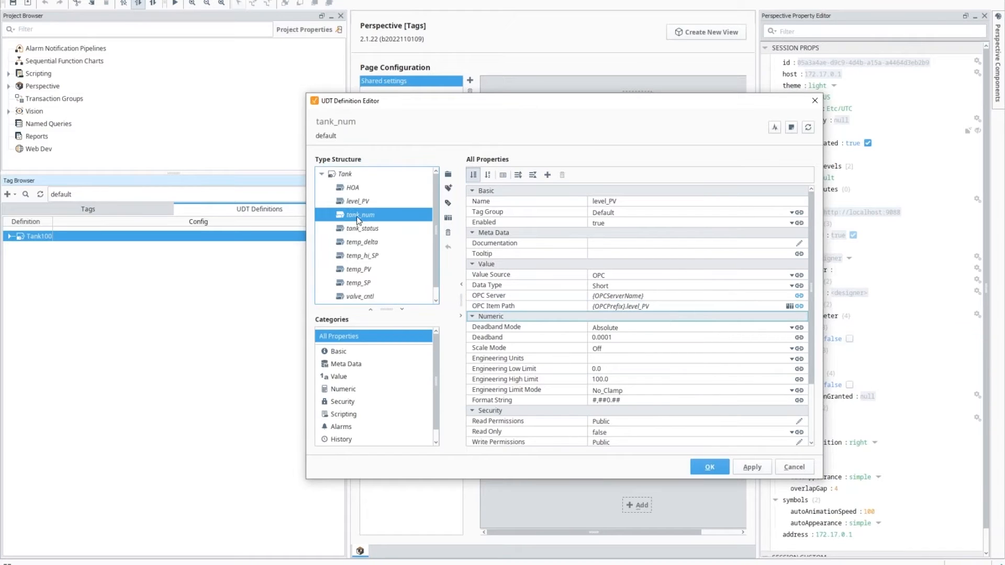
pyautogui.click(696, 307)
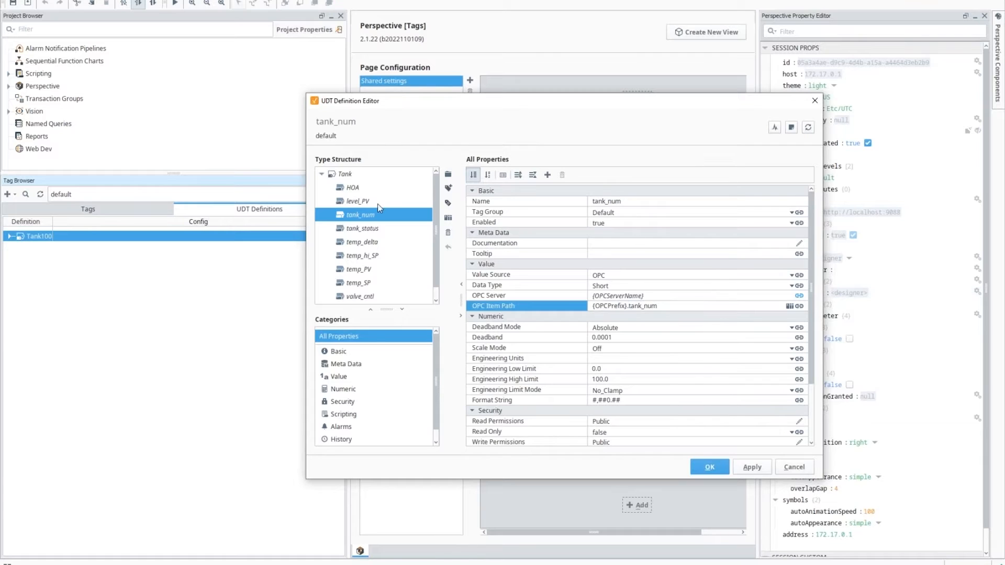
pyautogui.click(358, 229)
pyautogui.click(689, 306)
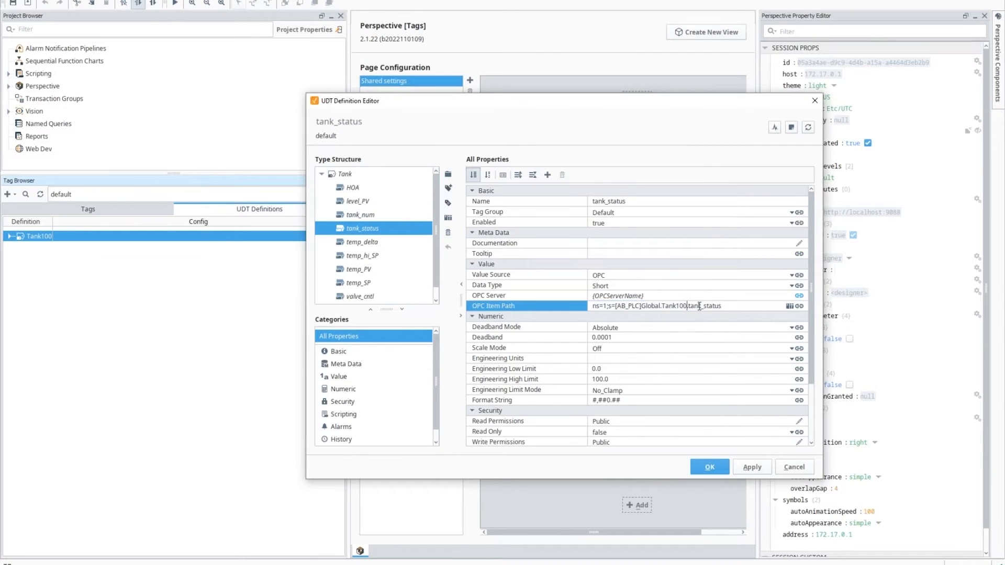
pyautogui.click(367, 242)
pyautogui.click(692, 304)
pyautogui.click(691, 306)
pyautogui.hotkey('shift', 'Home')
pyautogui.hotkey('ctrl', 'v')
# Step: Swap the Tank100 prefix for {OPCPrefix} in the temp_hi_SP and temp_PV item paths
pyautogui.click(377, 256)
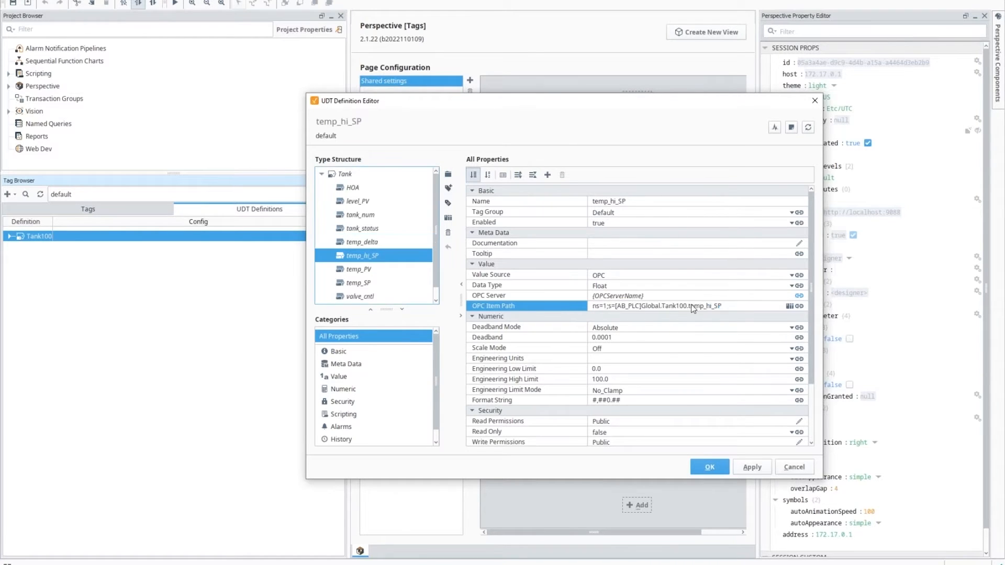
pyautogui.click(691, 305)
pyautogui.hotkey('shift', 'Home')
pyautogui.hotkey('ctrl', 'v')
pyautogui.click(359, 269)
pyautogui.click(690, 306)
pyautogui.moveTo(689, 306); pyautogui.dragTo(855, 306)
pyautogui.press('Left')
pyautogui.press('Left')
pyautogui.press('Left')
pyautogui.press('Left')
pyautogui.press('Left')
pyautogui.press('Left')
pyautogui.press('Left')
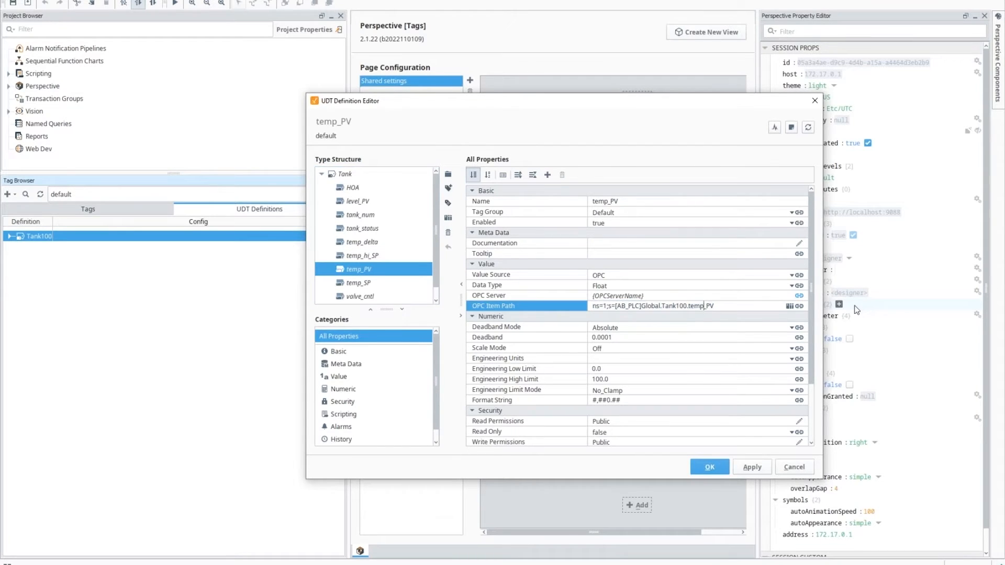
pyautogui.hotkey('shift', 'Home')
pyautogui.hotkey('ctrl', 'v')
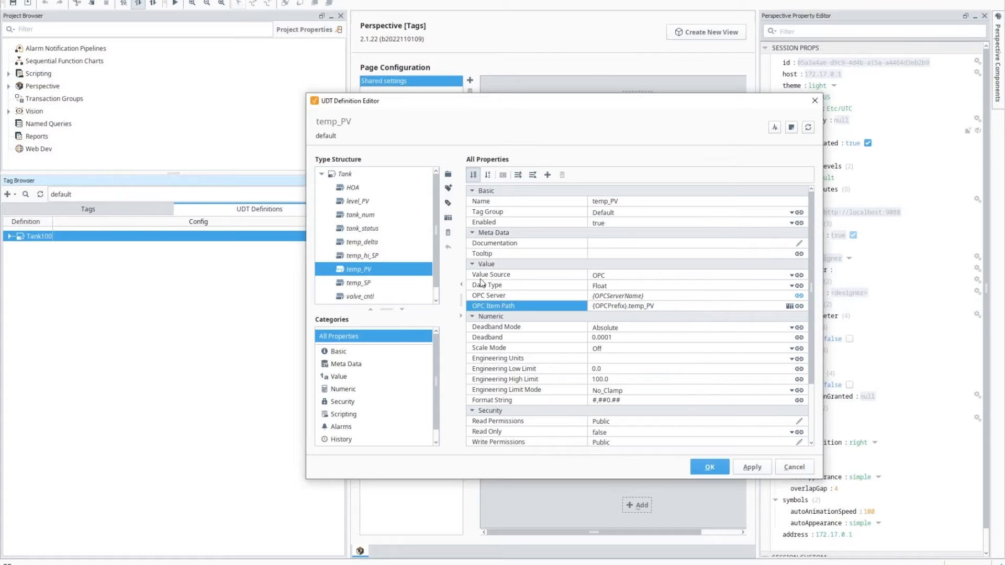
# Step: Swap the Tank100 prefix for {OPCPrefix} in the temp_SP and valve_cntl item paths
pyautogui.click(358, 283)
pyautogui.click(684, 306)
pyautogui.click(684, 305)
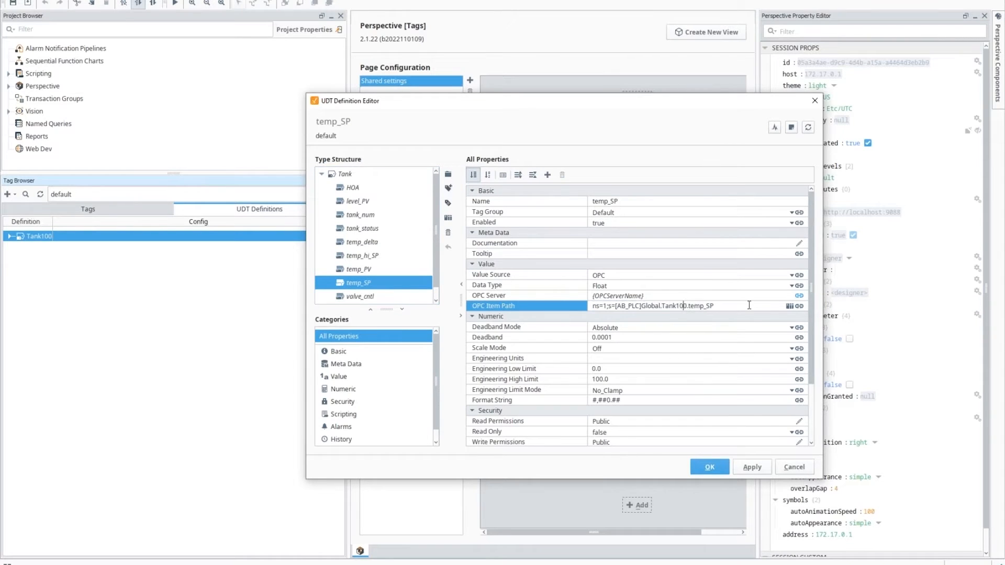
pyautogui.hotkey('shift', 'Home')
pyautogui.hotkey('ctrl', 'v')
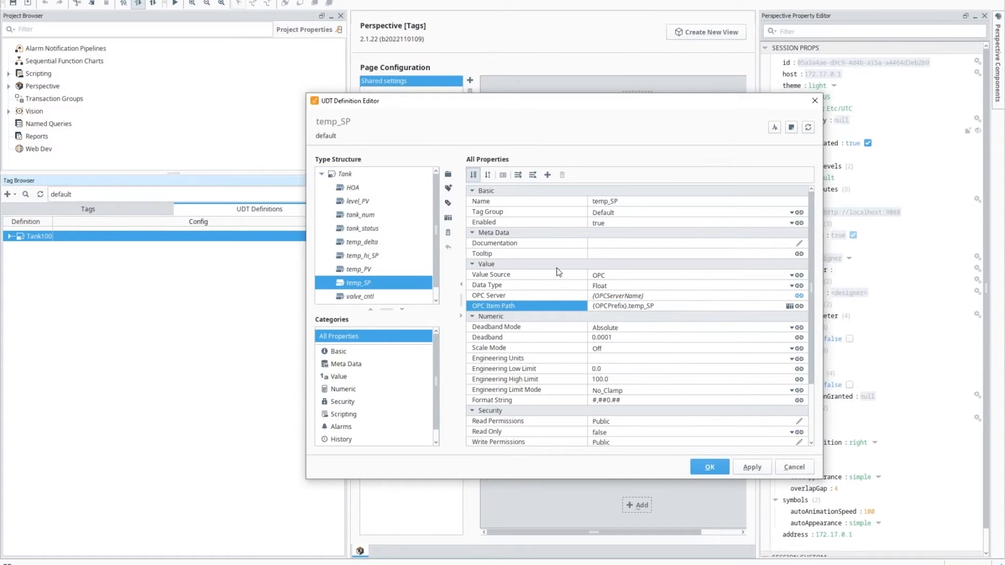
pyautogui.click(390, 297)
pyautogui.click(688, 306)
pyautogui.click(690, 306)
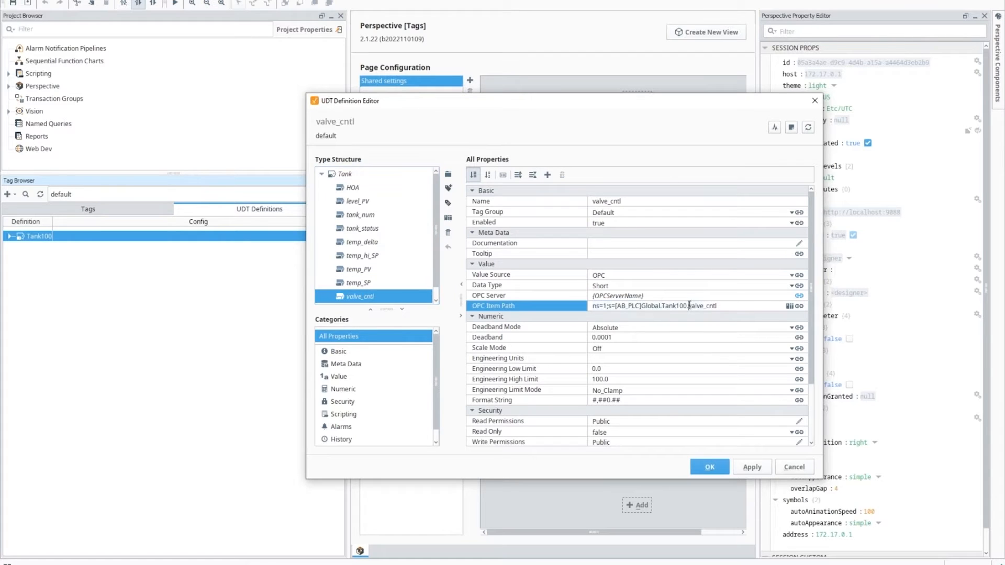
pyautogui.hotkey('shift', 'Home')
pyautogui.hotkey('ctrl', 'v')
# Step: Swap valve_status's Tank100 prefix for {OPCPrefix} and commit the edited path
pyautogui.scroll(-1, 379, 293)
pyautogui.click(370, 301)
pyautogui.click(691, 307)
pyautogui.hotkey('shift', 'Home')
pyautogui.hotkey('ctrl', 'v')
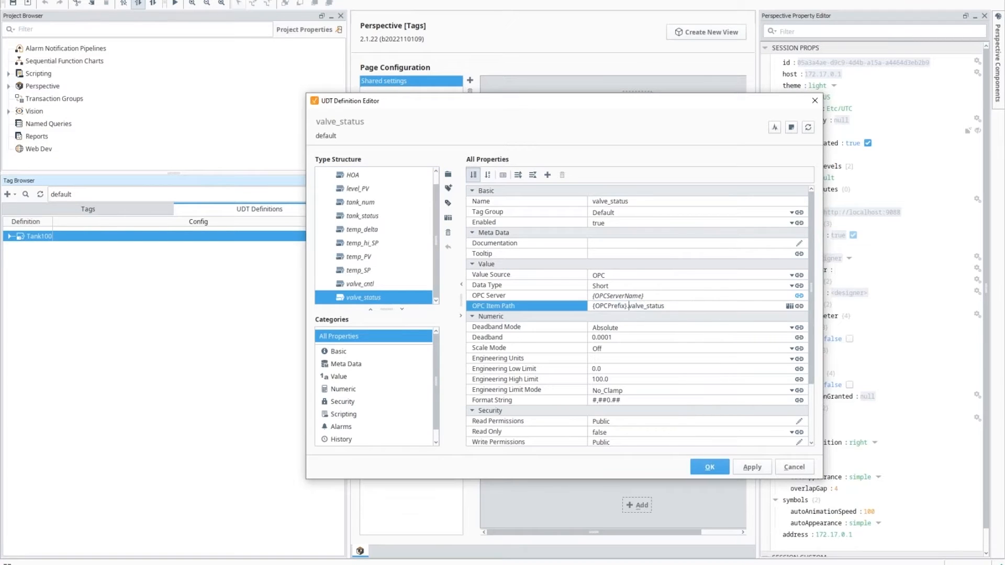
pyautogui.click(662, 317)
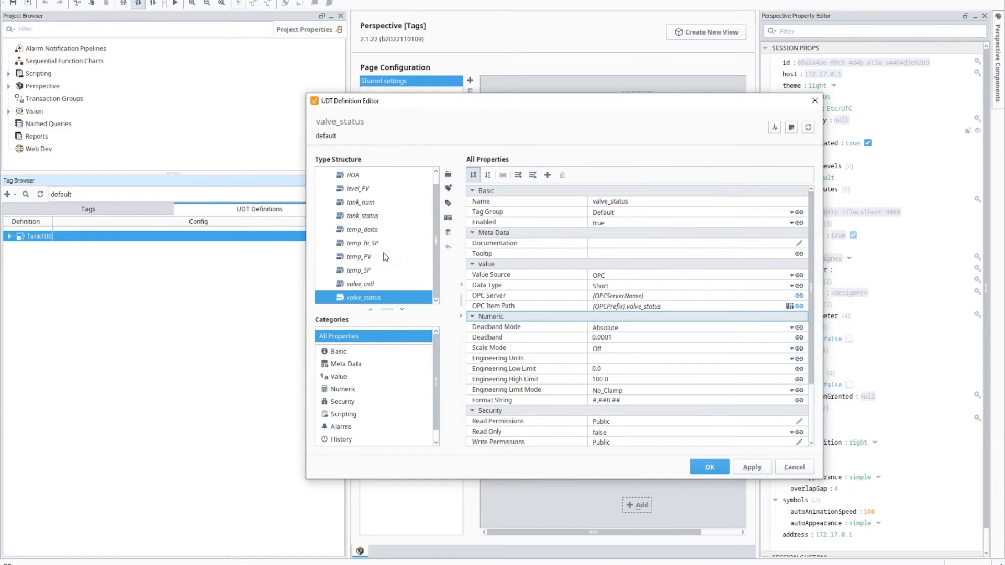
# Step: Set level_PV's engineering units to %
pyautogui.click(362, 194)
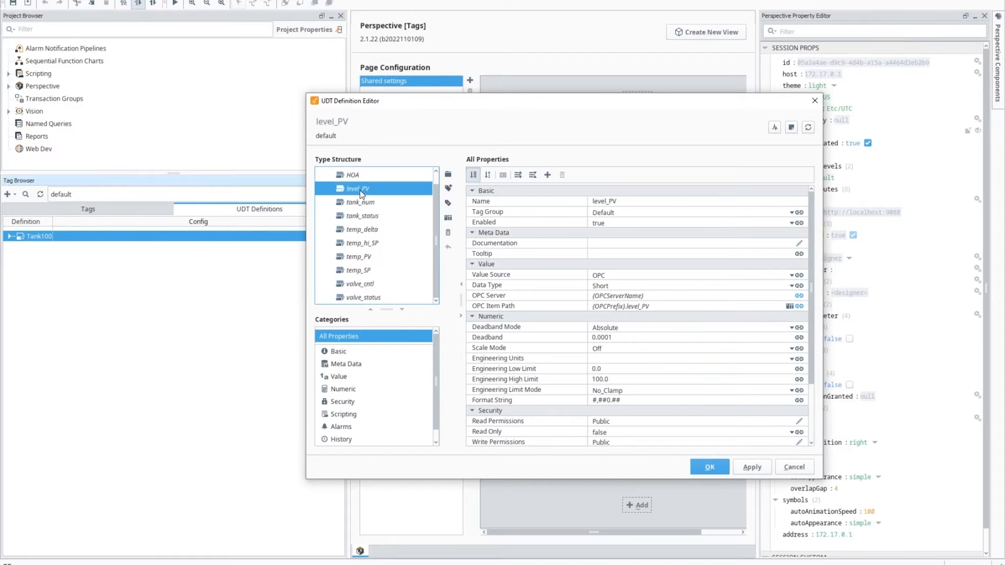
pyautogui.click(607, 358)
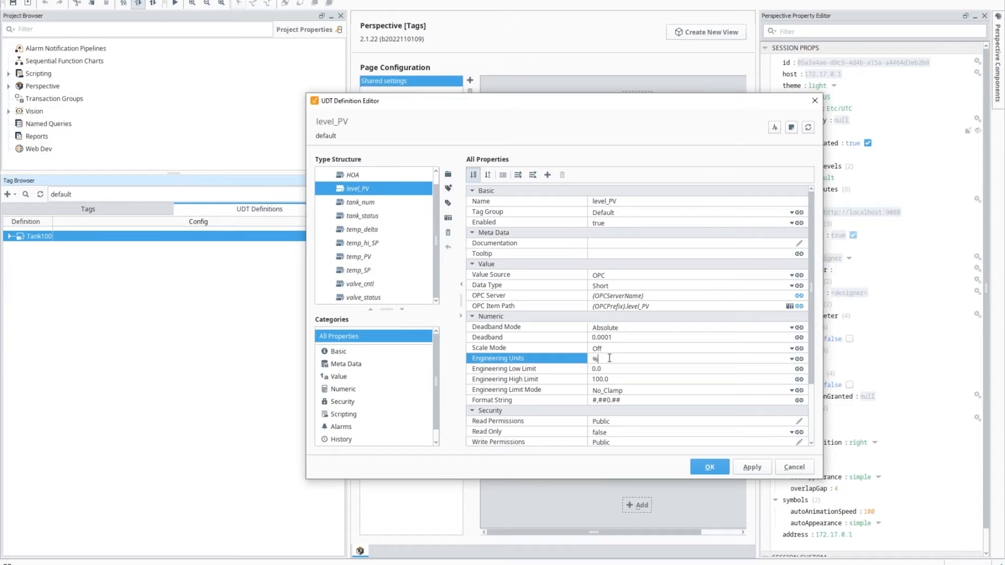
pyautogui.moveTo(610, 358); pyautogui.dragTo(594, 359)
pyautogui.click(616, 372)
pyautogui.click(620, 381)
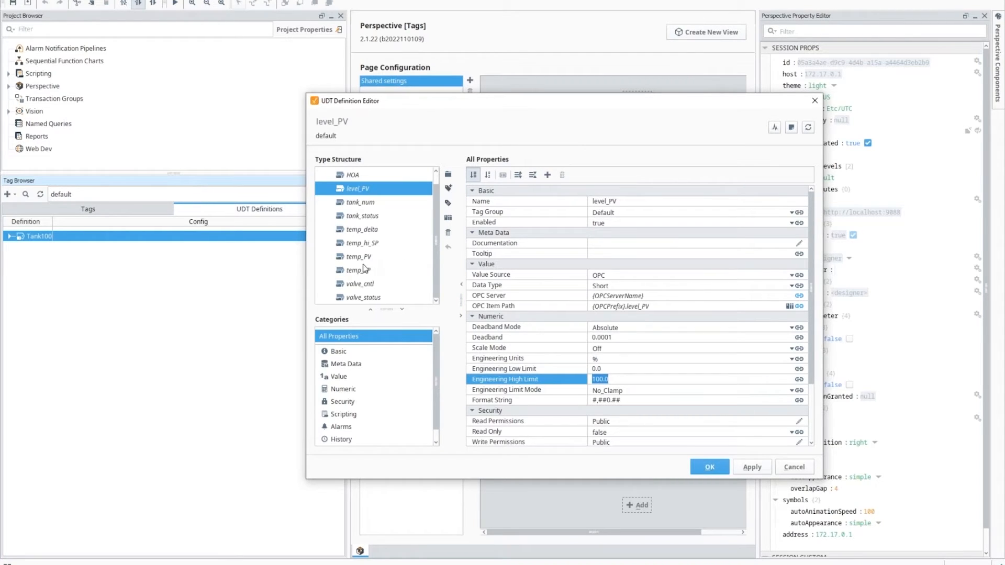
# Step: Give temp_PV engineering units °F with a 0.0 low and 180.0 high limit
pyautogui.click(363, 258)
pyautogui.click(615, 359)
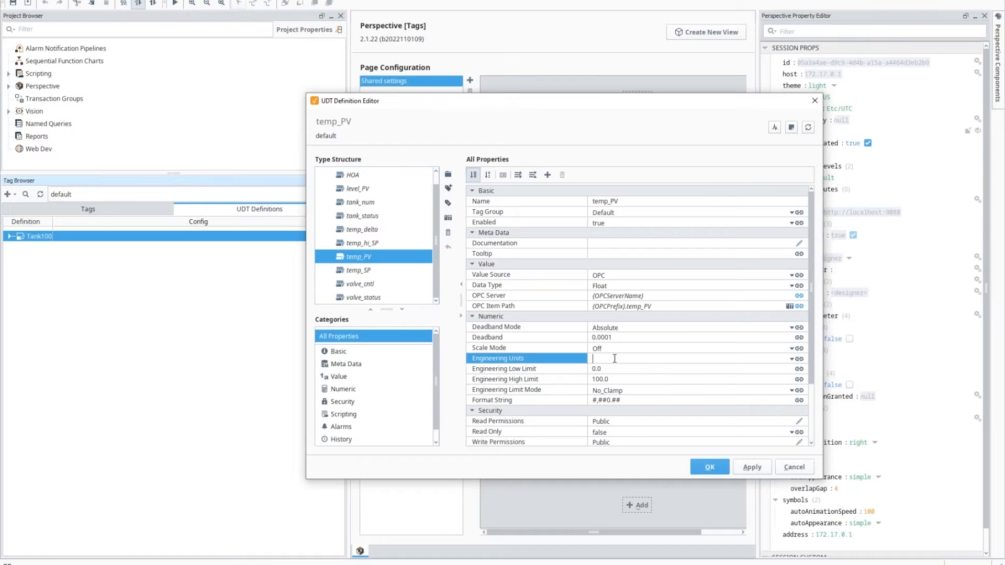
pyautogui.press('super')
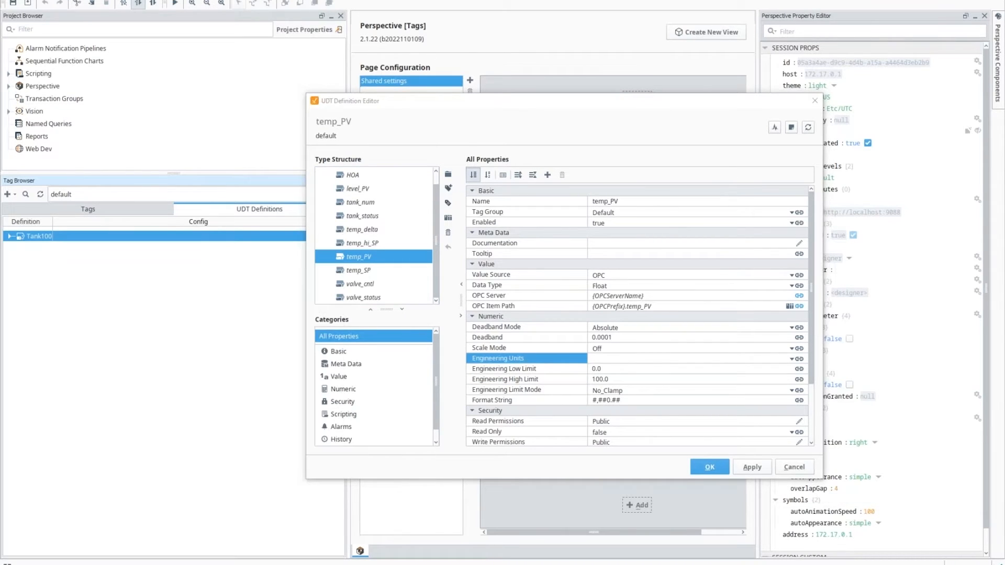
pyautogui.click(623, 357)
pyautogui.write('°F')
pyautogui.click(631, 368)
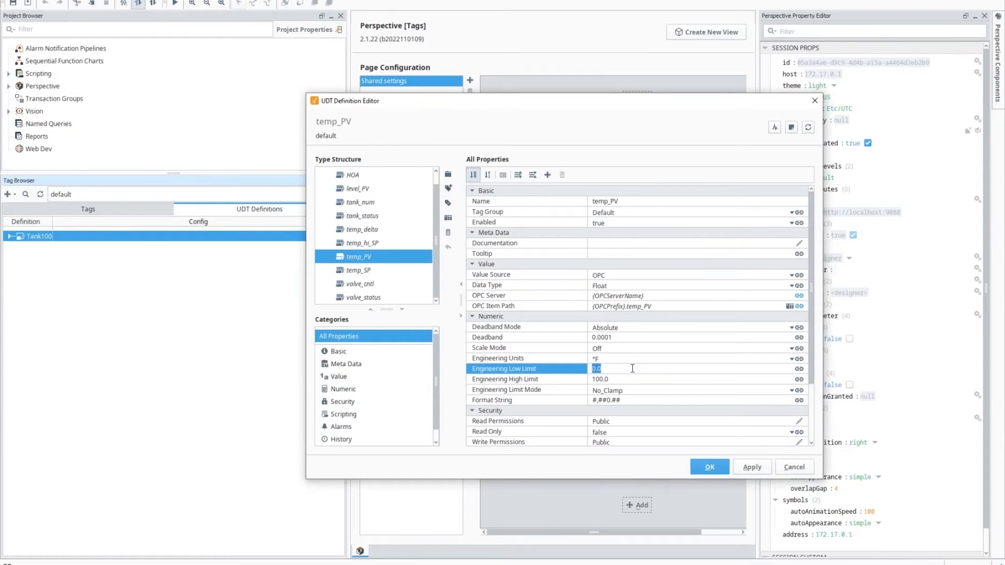
pyautogui.click(634, 379)
pyautogui.write('17')
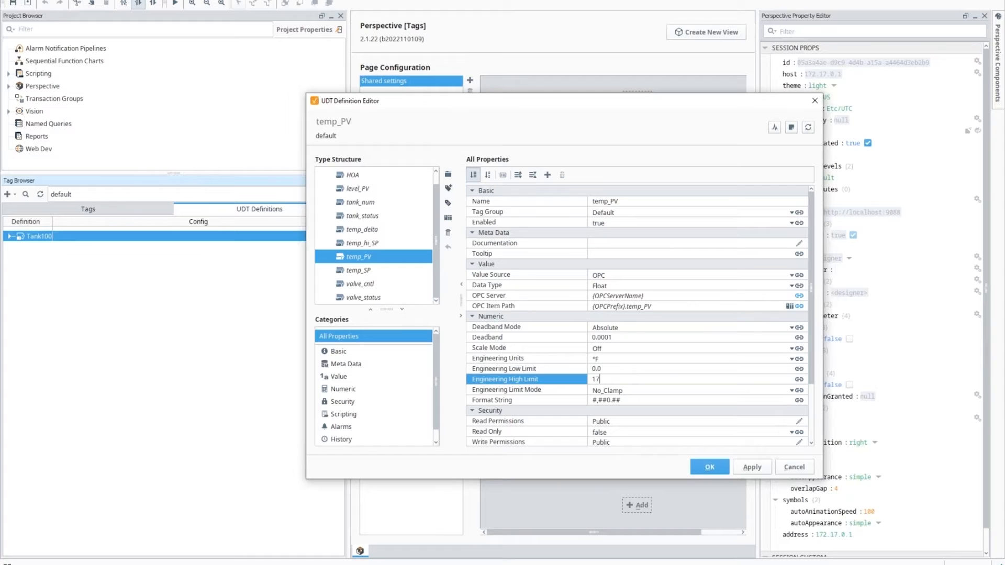
pyautogui.write('8080')
pyautogui.press('Return')
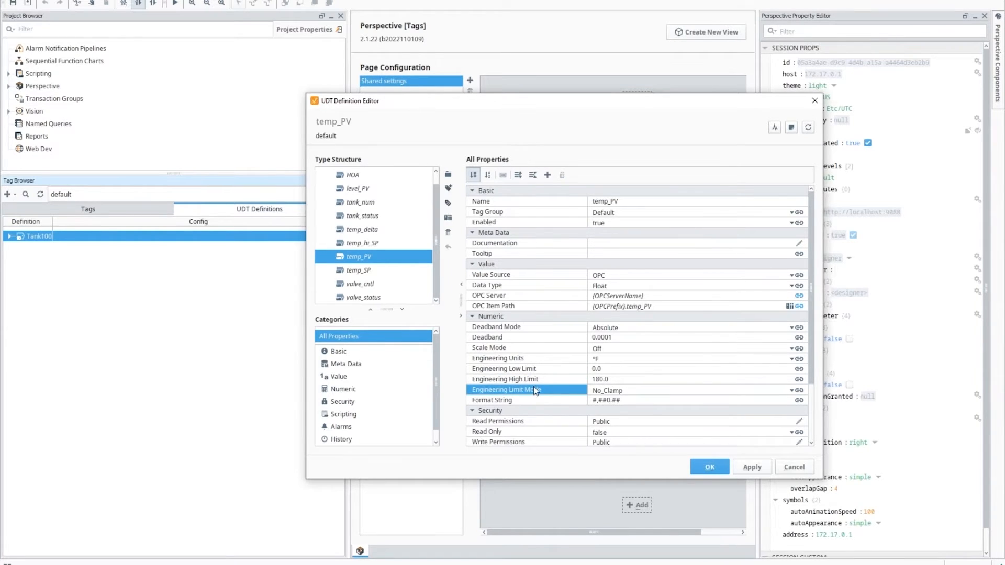
# Step: Select the valve_status member and bring up the list of tag types to add
pyautogui.scroll(-3, 573, 392)
pyautogui.scroll(3, 576, 392)
pyautogui.click(608, 245)
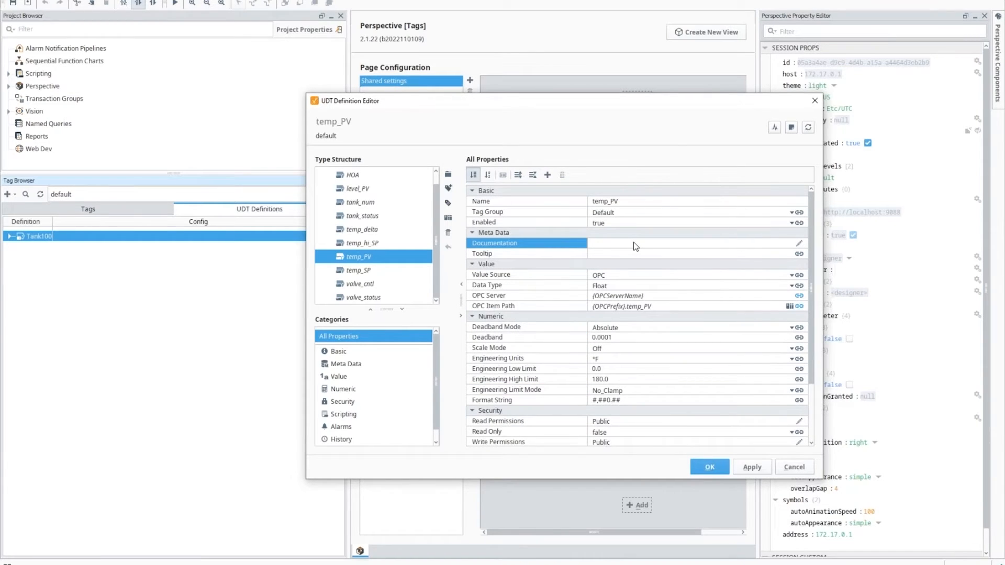
pyautogui.scroll(1, 365, 260)
pyautogui.scroll(-1, 366, 260)
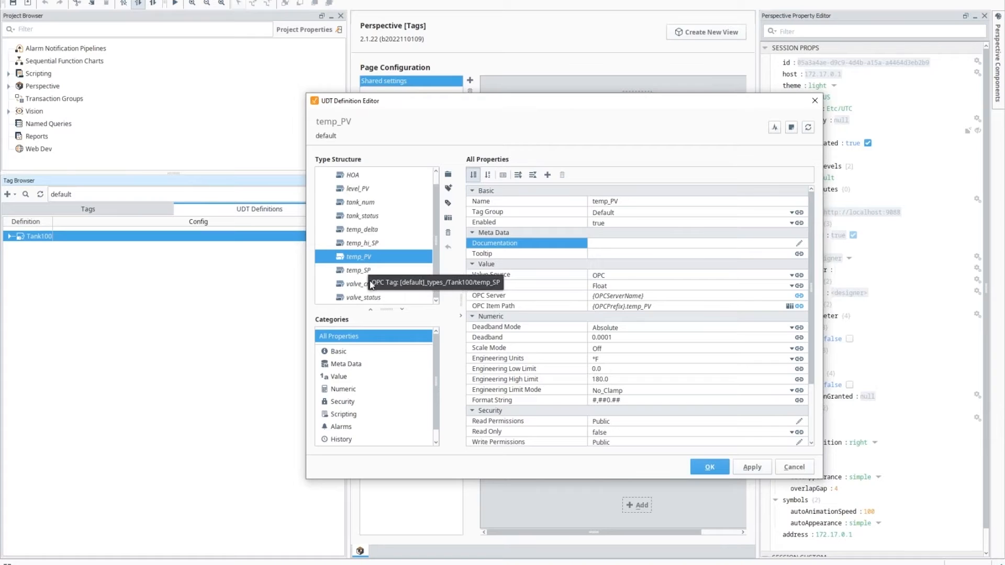
pyautogui.click(374, 299)
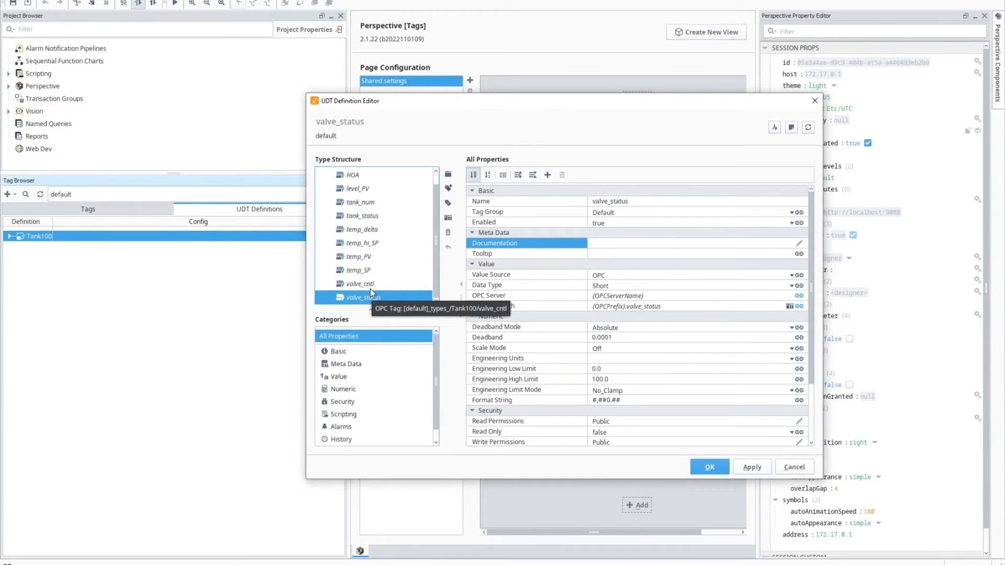
pyautogui.click(449, 188)
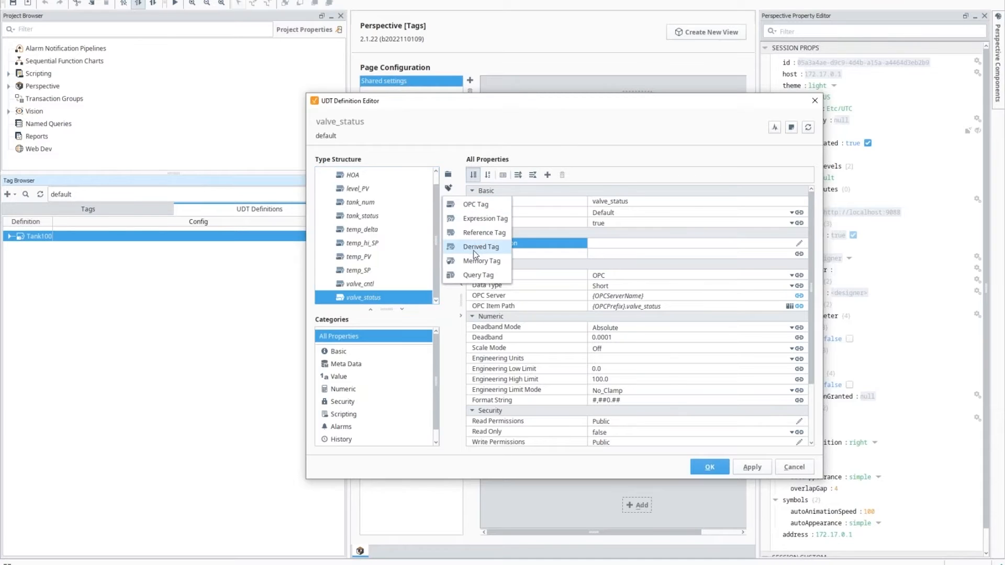
# Step: Add an expression tag named valve_info with String data type
pyautogui.click(489, 223)
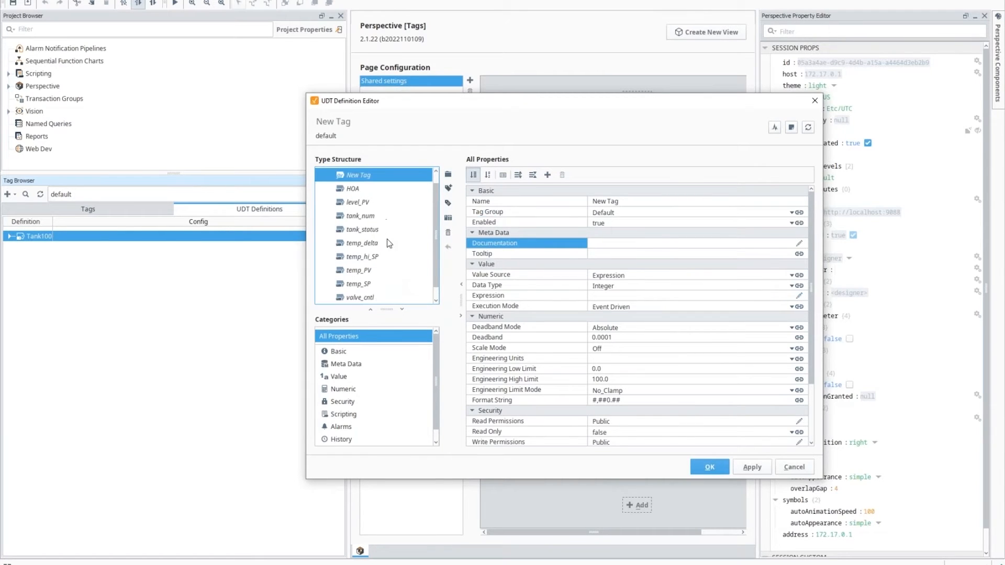
pyautogui.click(638, 202)
pyautogui.write('valeu')
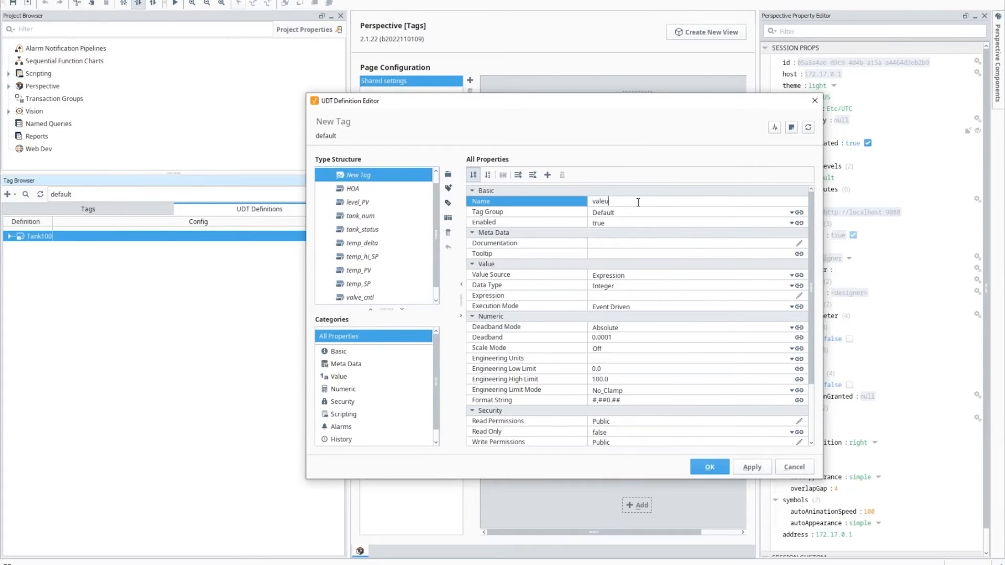
pyautogui.press('BackSpace')
pyautogui.press('BackSpace')
pyautogui.write('ve_info')
pyautogui.click(612, 285)
pyautogui.click(610, 355)
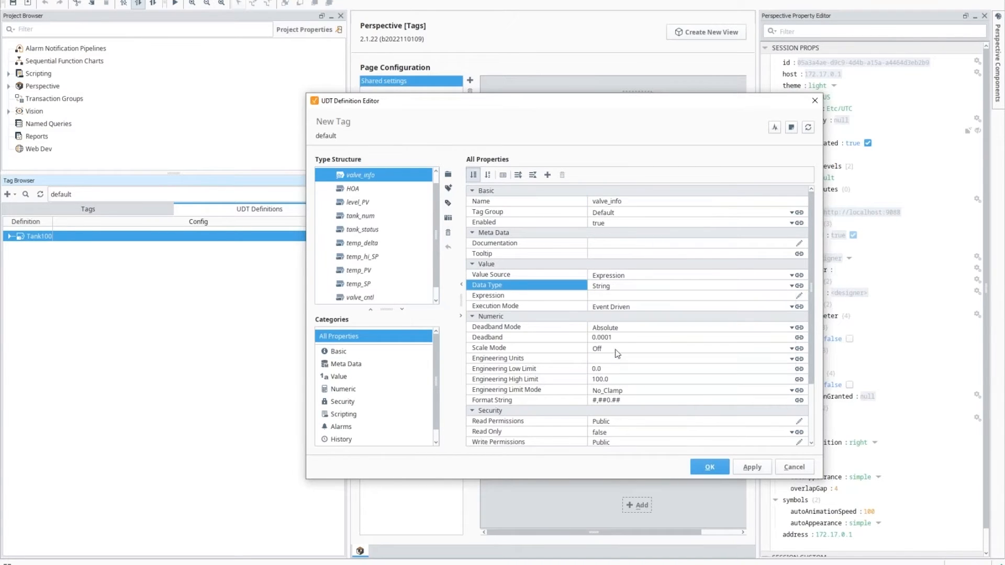
# Step: Begin valve_info's expression as a switch on valve_status with cases 0, 1, 2
pyautogui.click(799, 297)
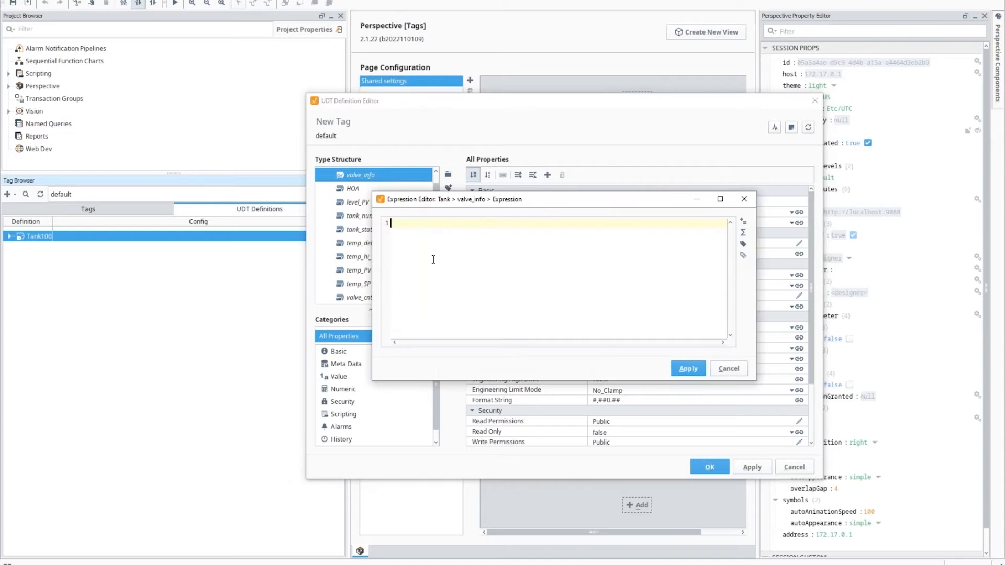
pyautogui.write('switch(')
pyautogui.click(743, 244)
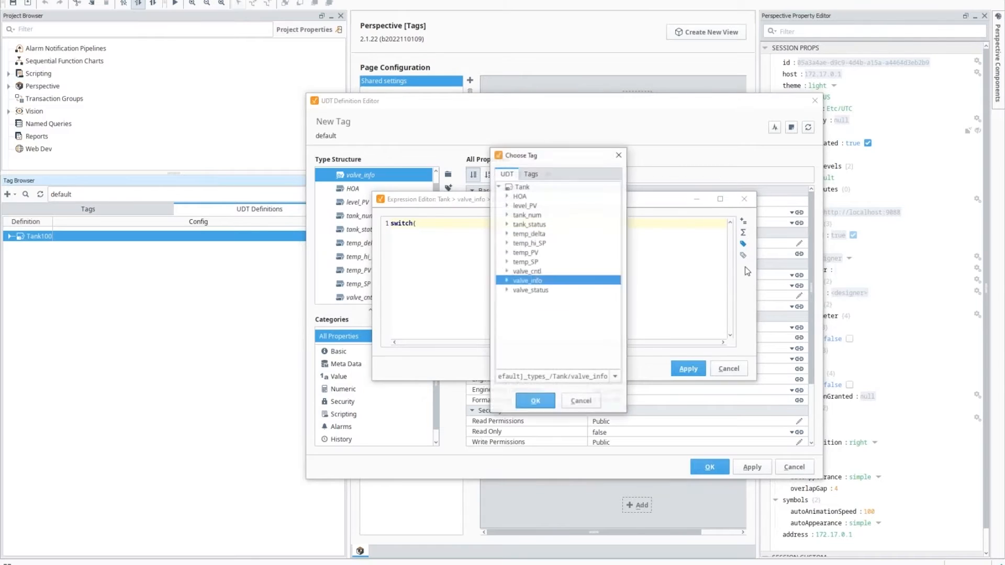
pyautogui.click(533, 290)
pyautogui.click(535, 401)
pyautogui.write(',')
pyautogui.press('Return')
pyautogui.write('0, 1, 2,')
# Step: Finish the switch with results closed, open, faulted, default unknown, and apply it
pyautogui.press('Return')
pyautogui.write('"closed",')
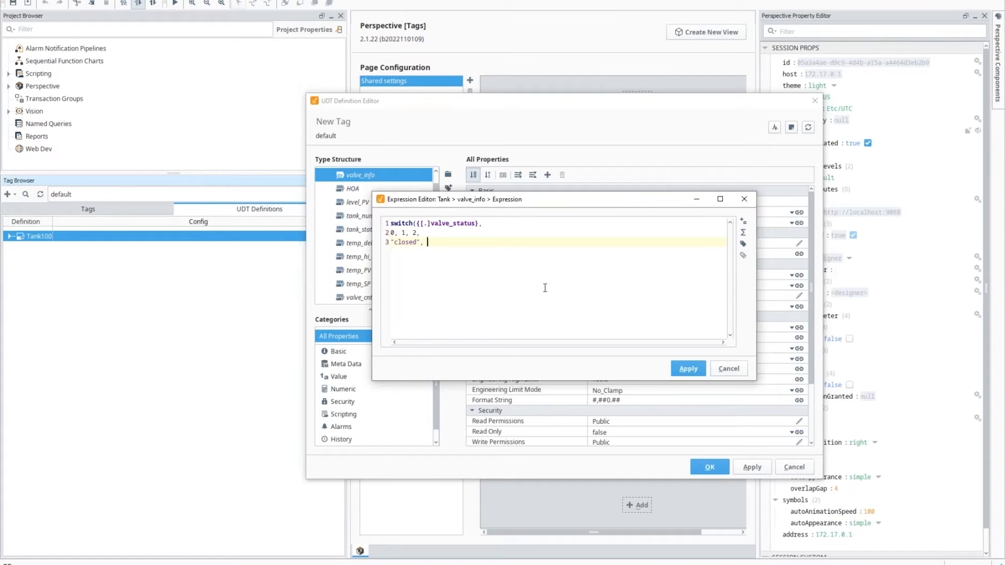
pyautogui.press('Return')
pyautogui.write('"open",')
pyautogui.press('Return')
pyautogui.write('""faulted", "unknown")')
pyautogui.click(689, 373)
# Step: Save the edited Tank data type and close the UDT editor
pyautogui.scroll(-1, 371, 231)
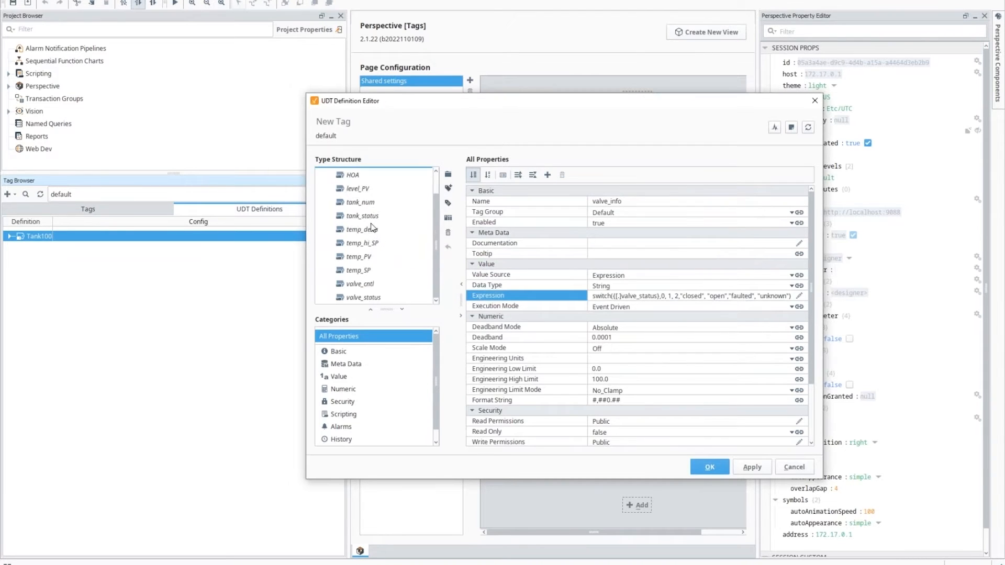
pyautogui.scroll(1, 368, 246)
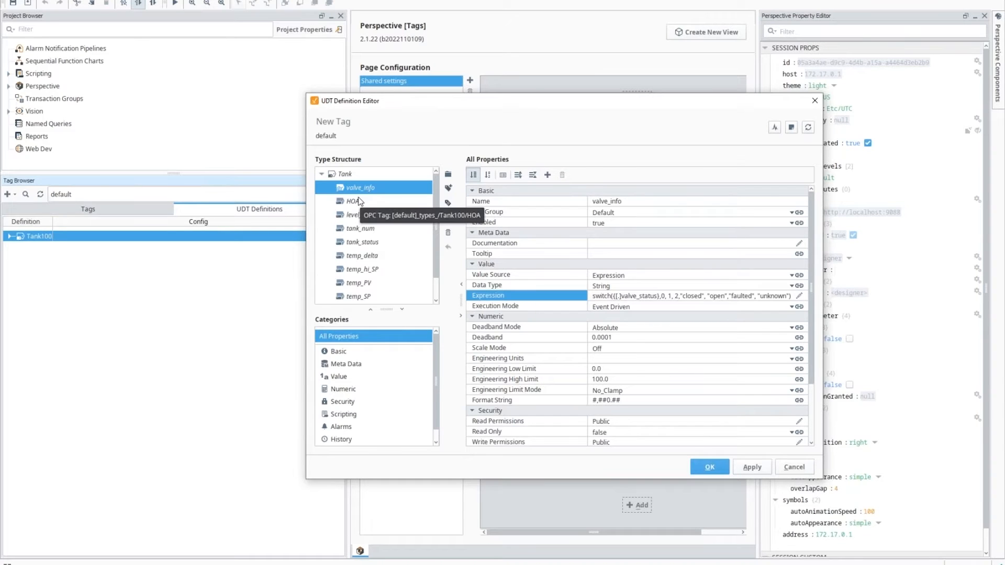
pyautogui.click(710, 468)
pyautogui.click(37, 236)
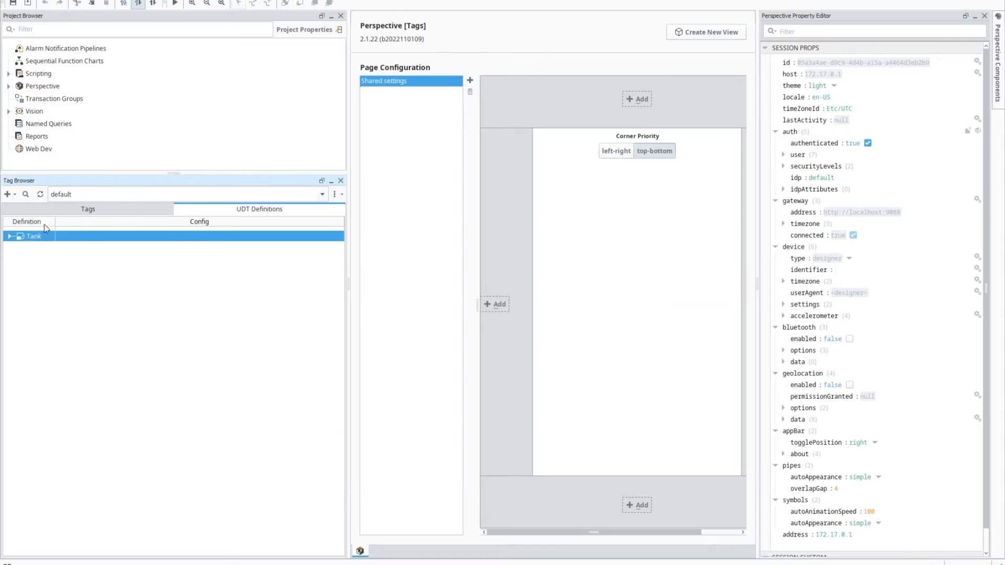
# Step: Create a new folder under Edge Node 1 in the Tags list and select it
pyautogui.click(33, 210)
pyautogui.click(55, 248)
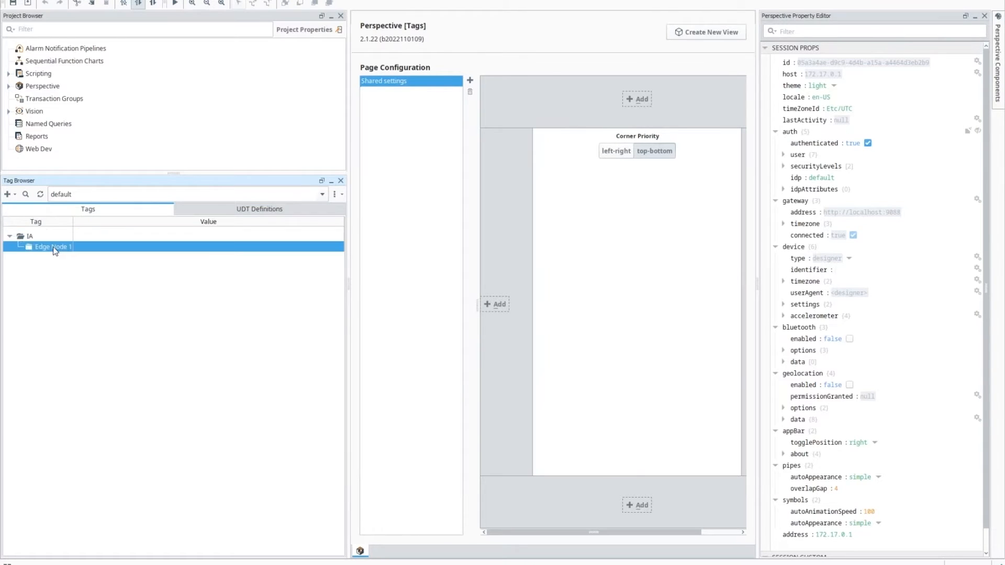
pyautogui.rightClick(54, 249)
pyautogui.moveTo(140, 388)
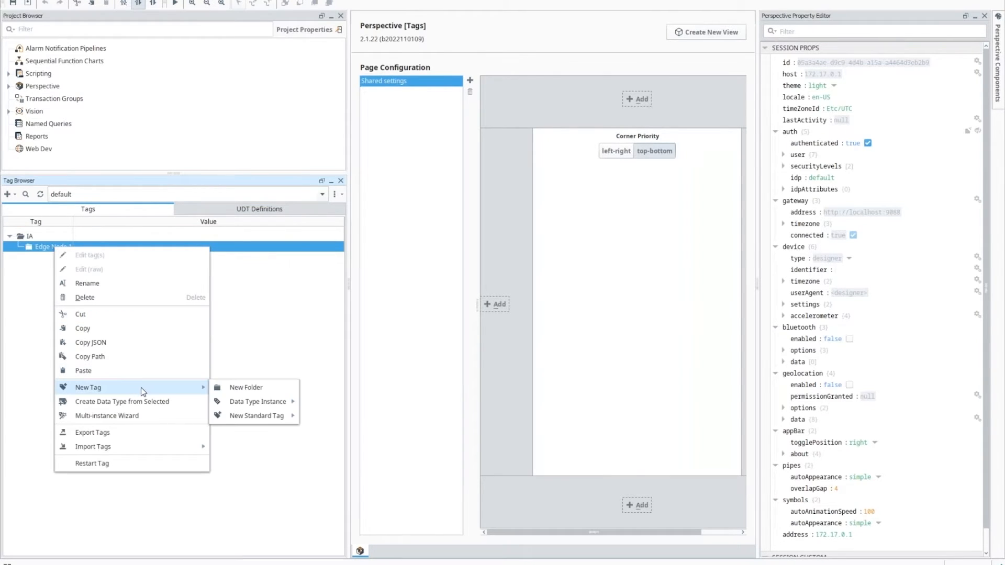
pyautogui.click(255, 393)
pyautogui.write('Device 1')
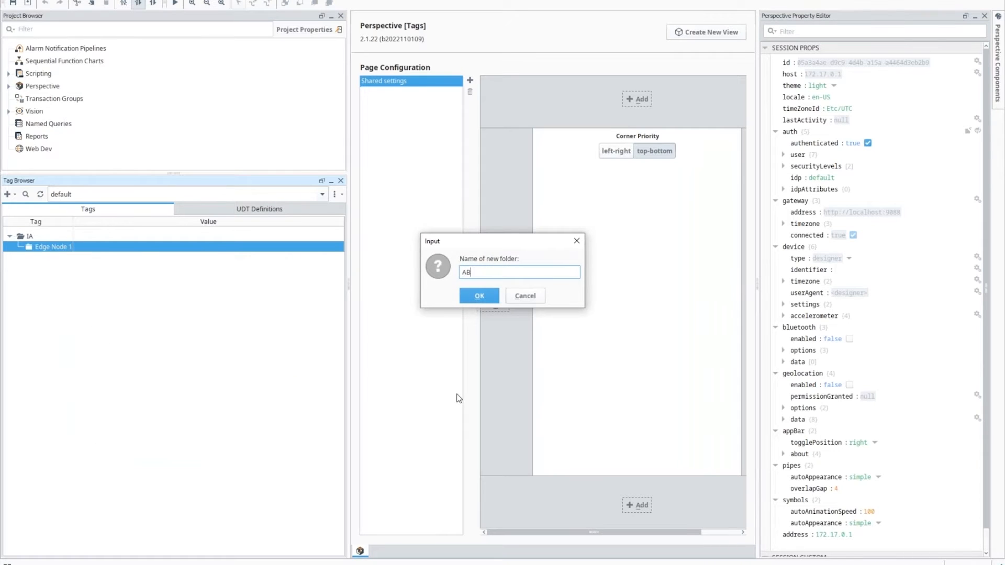
pyautogui.press('Return')
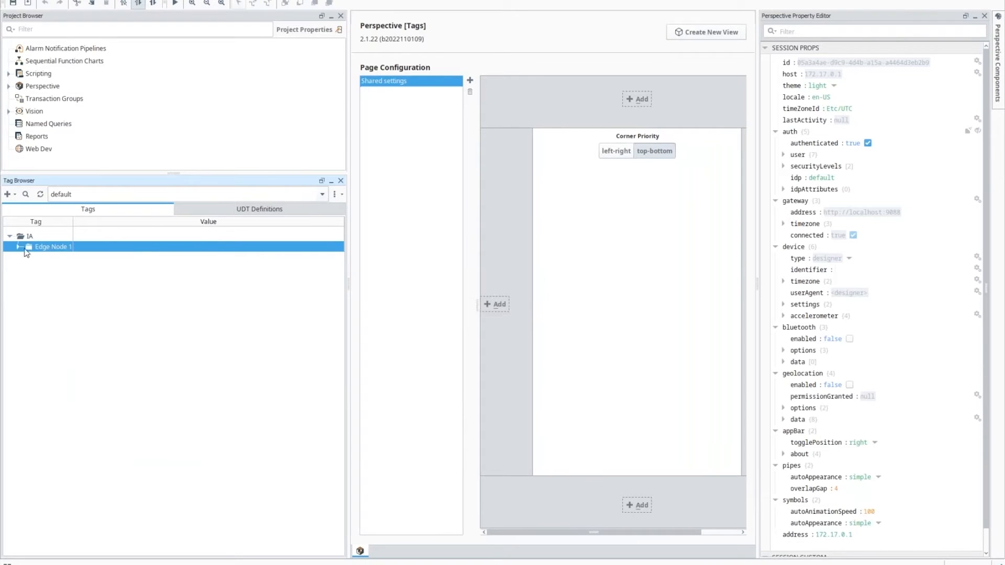
pyautogui.click(20, 246)
pyautogui.click(38, 257)
# Step: Create a Tank data type instance named Tank 100 in AB_PLC and edit its parameters
pyautogui.rightClick(43, 257)
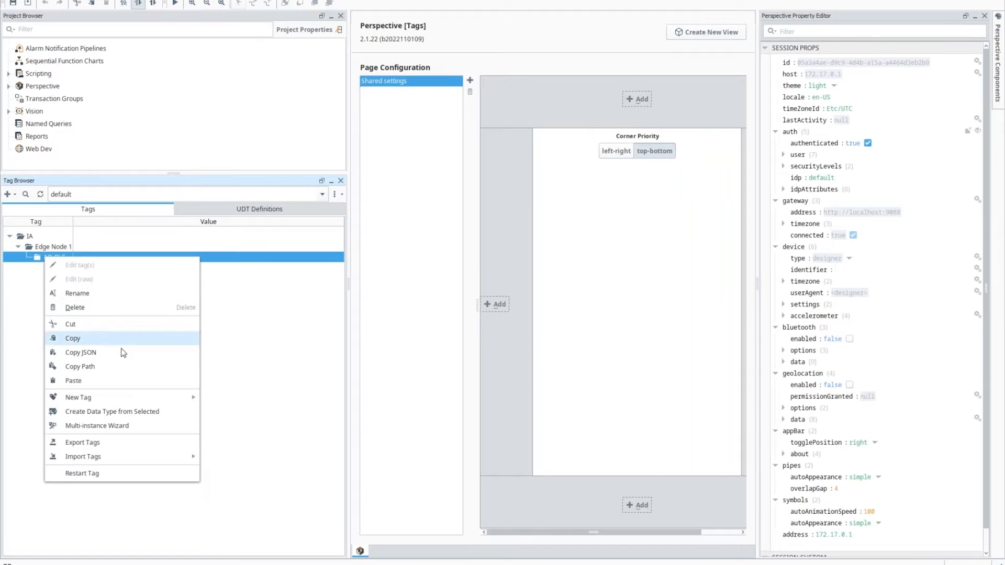
pyautogui.moveTo(156, 400)
pyautogui.moveTo(262, 412)
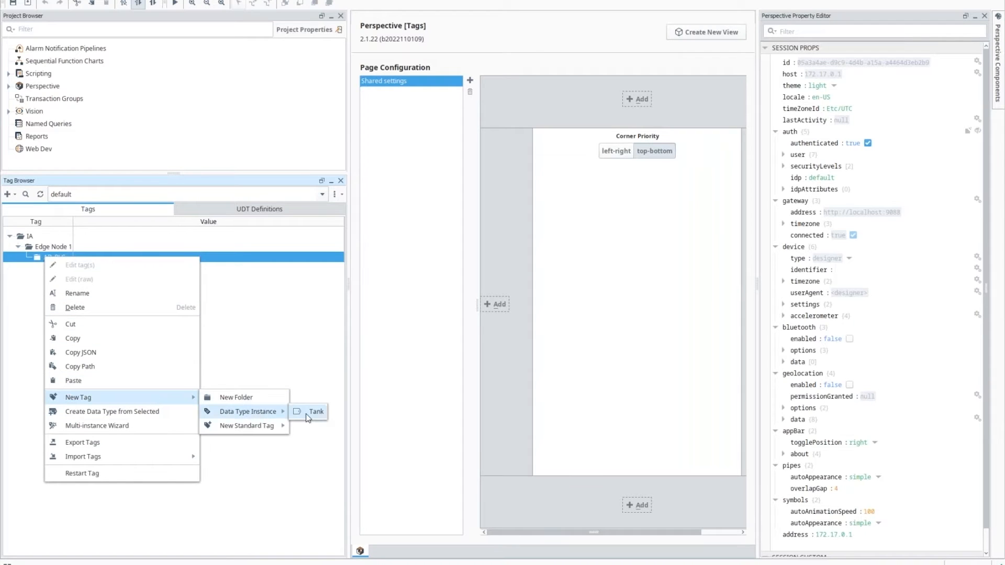
pyautogui.click(313, 414)
pyautogui.write('Tank 100')
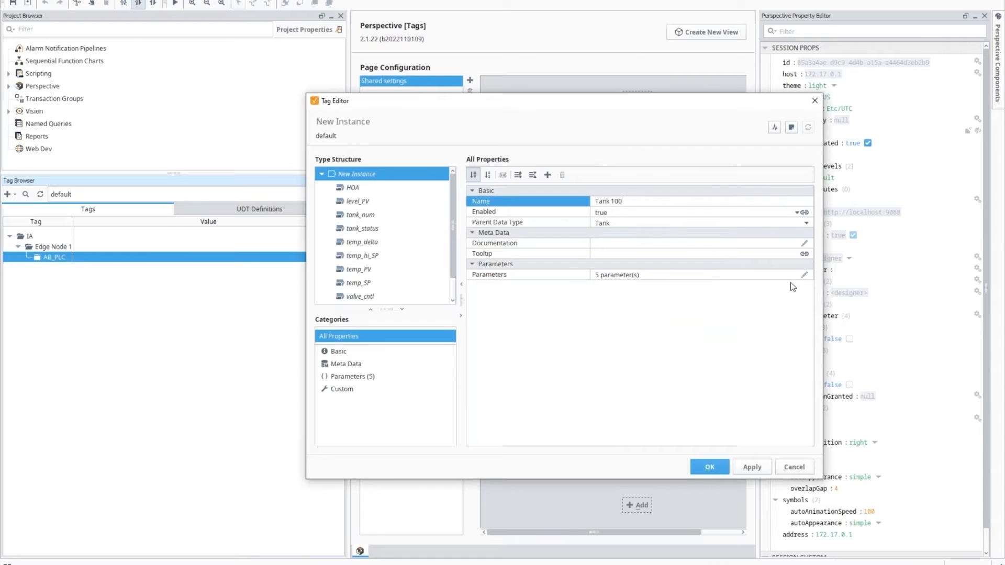
pyautogui.click(806, 275)
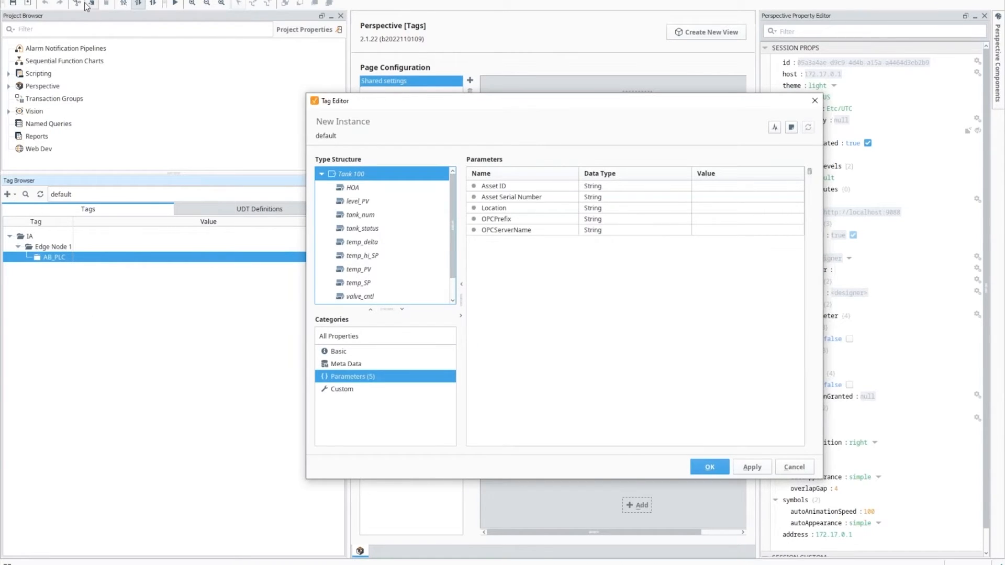
# Step: Show the OPC Browser panel and expand the Ignition OPC UA Server
pyautogui.click(52, 0)
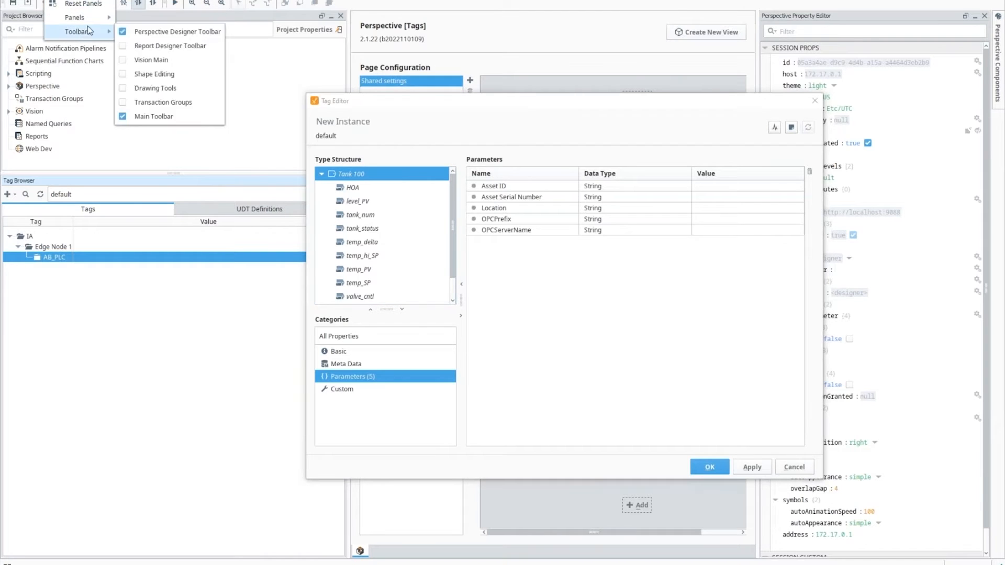
pyautogui.moveTo(81, 18)
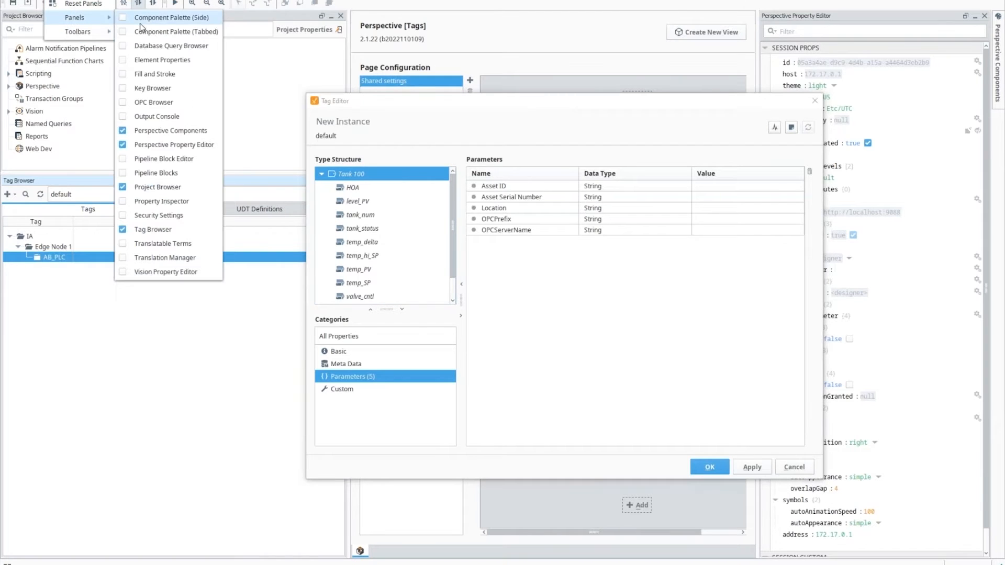
pyautogui.click(172, 102)
pyautogui.click(420, 177)
# Step: Browse Devices > [AB_PLC] > Global > Tank100 and drag the HOA tag into AB_PLC
pyautogui.click(428, 186)
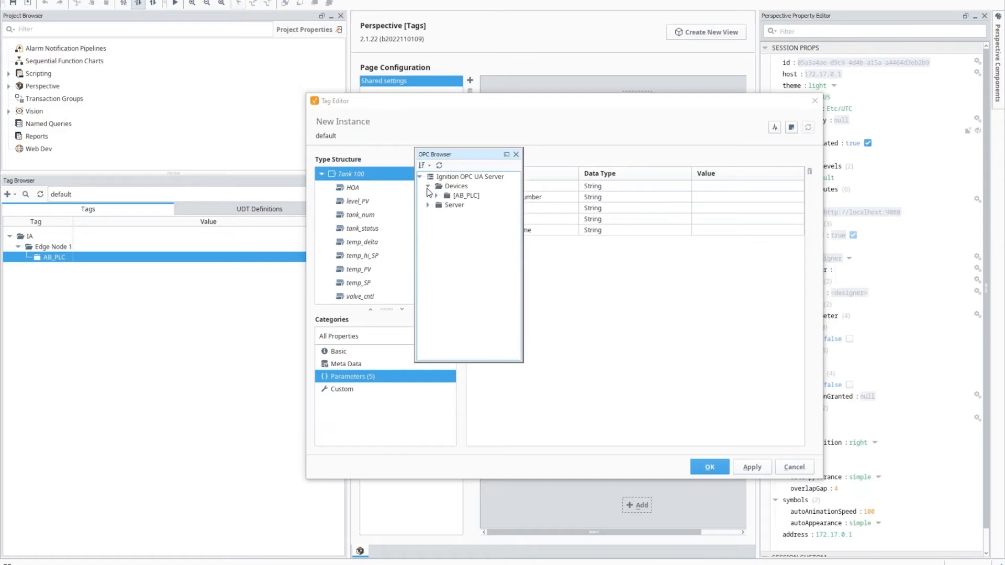
pyautogui.click(437, 196)
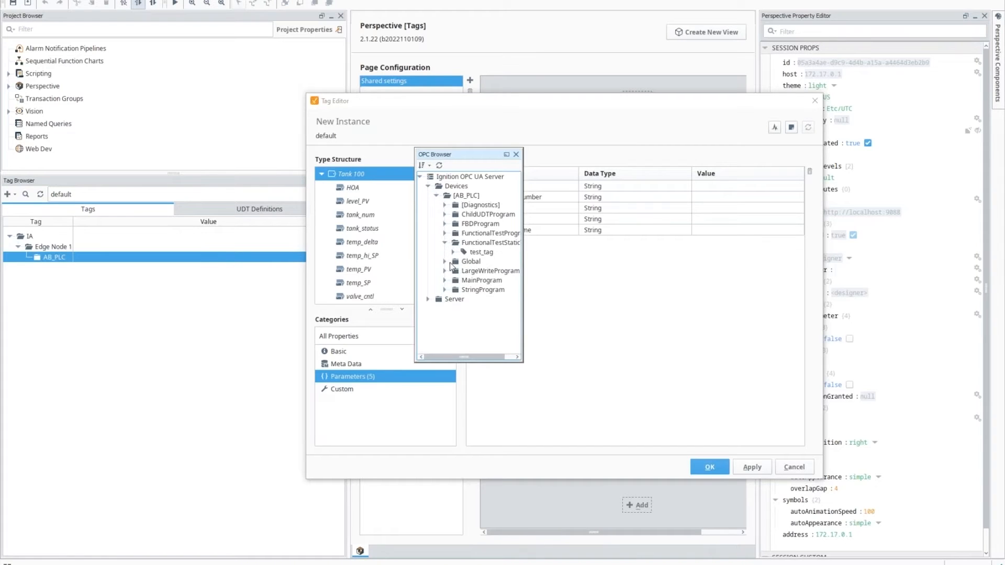
pyautogui.click(445, 252)
pyautogui.scroll(-10, 464, 310)
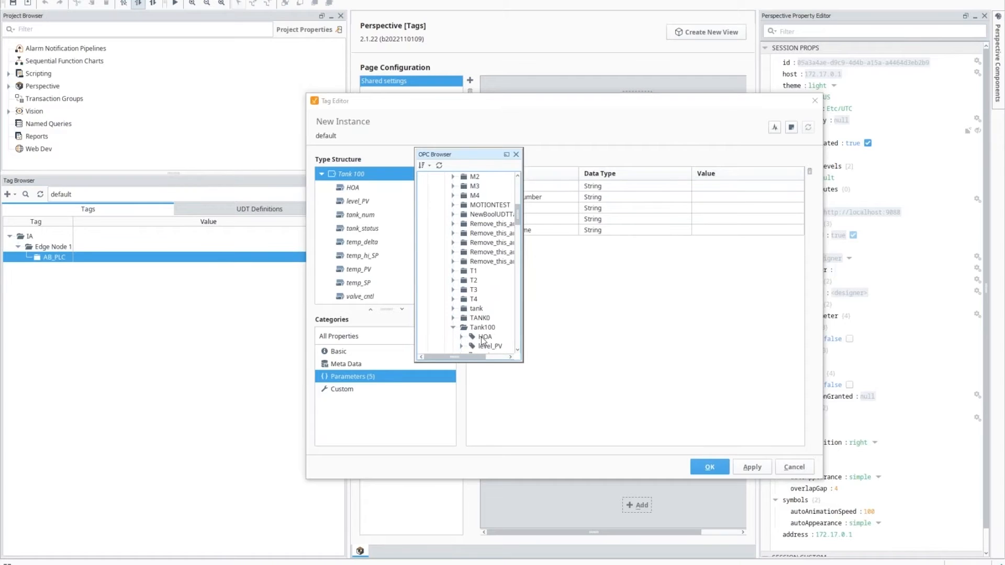
pyautogui.click(492, 336)
pyautogui.moveTo(487, 282); pyautogui.dragTo(58, 259)
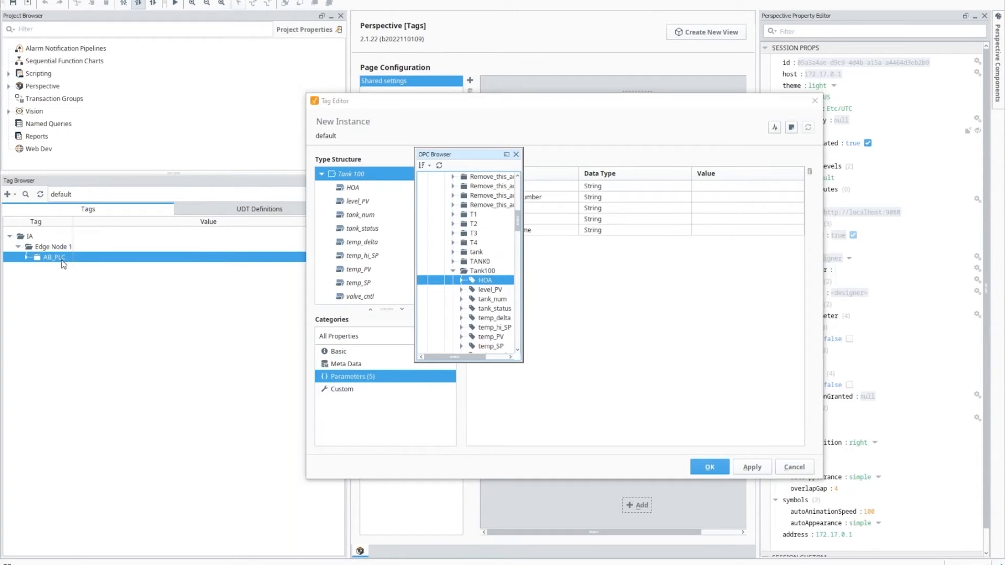
# Step: Discard the unsaved Tank 100 instance, review HOA's OPC item path, and cancel the editor
pyautogui.click(28, 259)
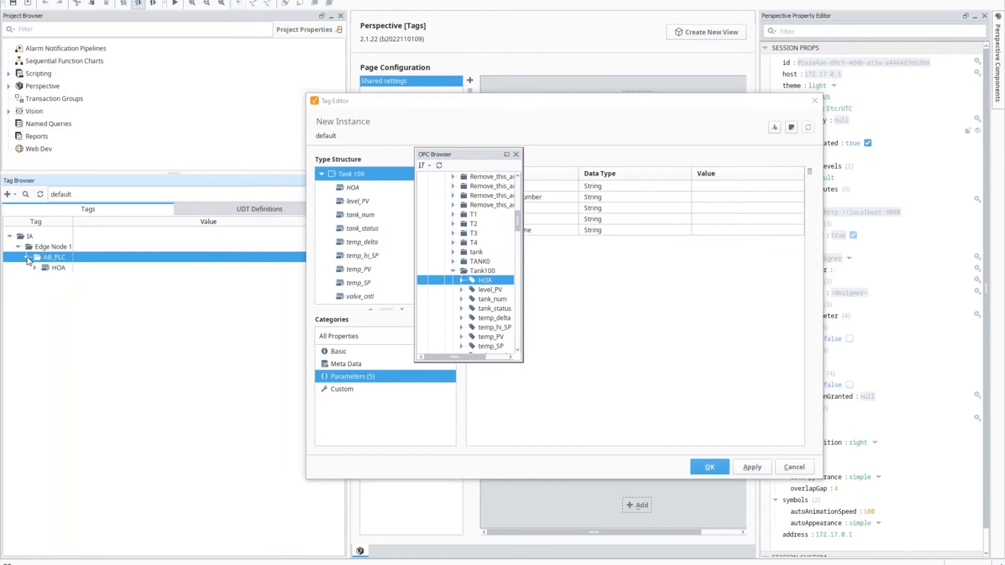
pyautogui.click(52, 268)
pyautogui.click(627, 310)
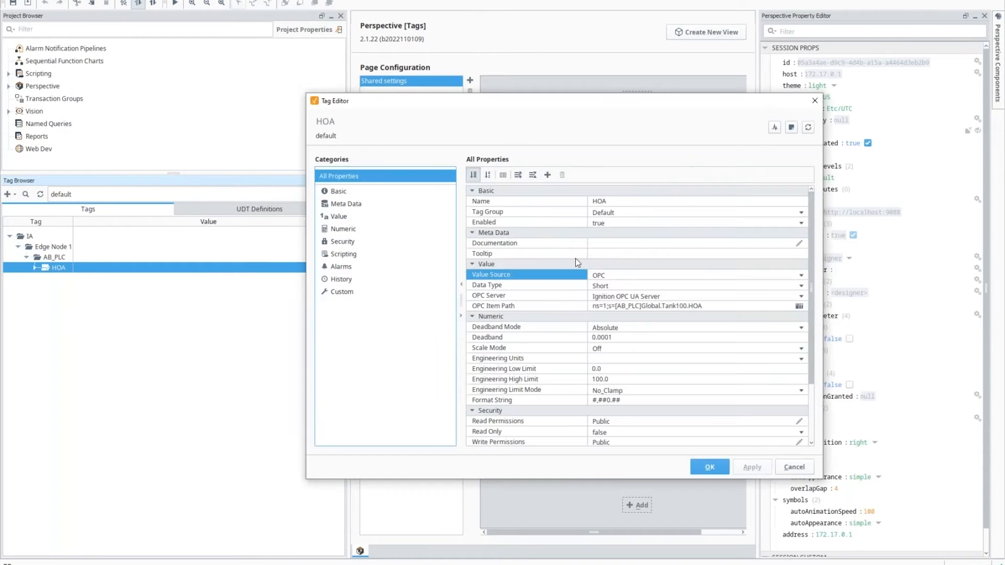
pyautogui.click(713, 307)
pyautogui.click(786, 466)
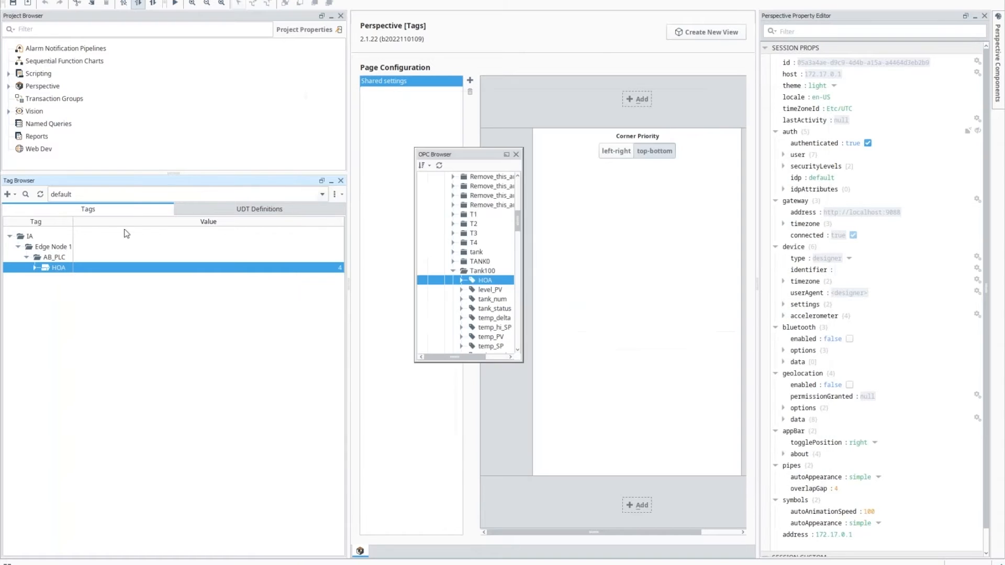
# Step: Create a new Tank UDT instance under AB_PLC and name it Tank 100
pyautogui.rightClick(46, 257)
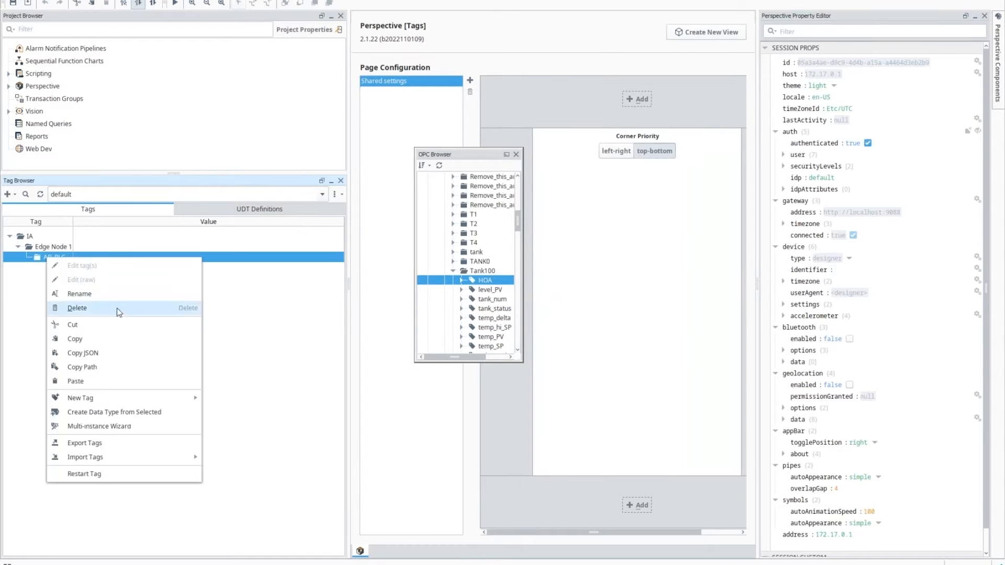
pyautogui.moveTo(199, 405)
pyautogui.moveTo(261, 412)
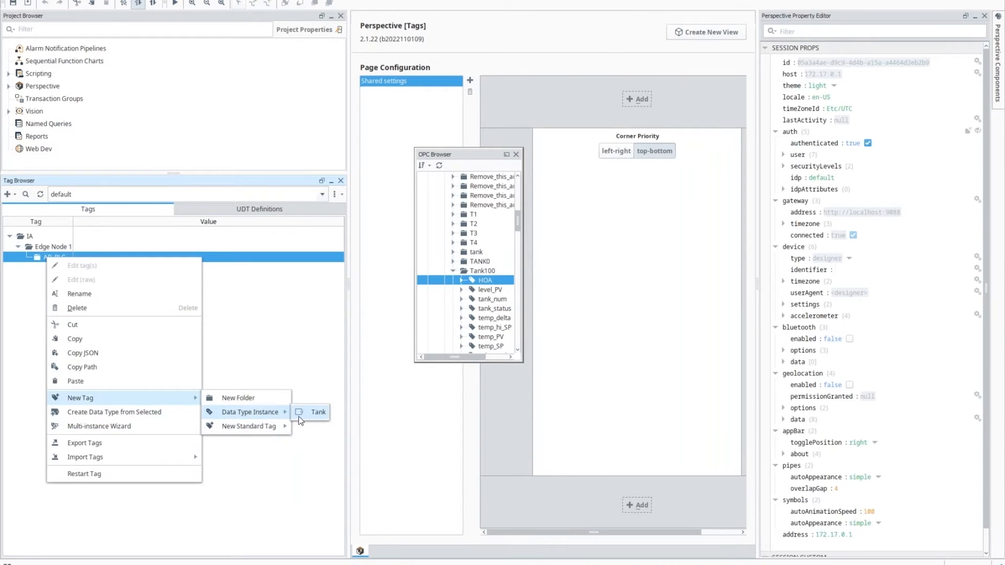
pyautogui.click(306, 413)
pyautogui.click(697, 203)
pyautogui.write('Tank 100')
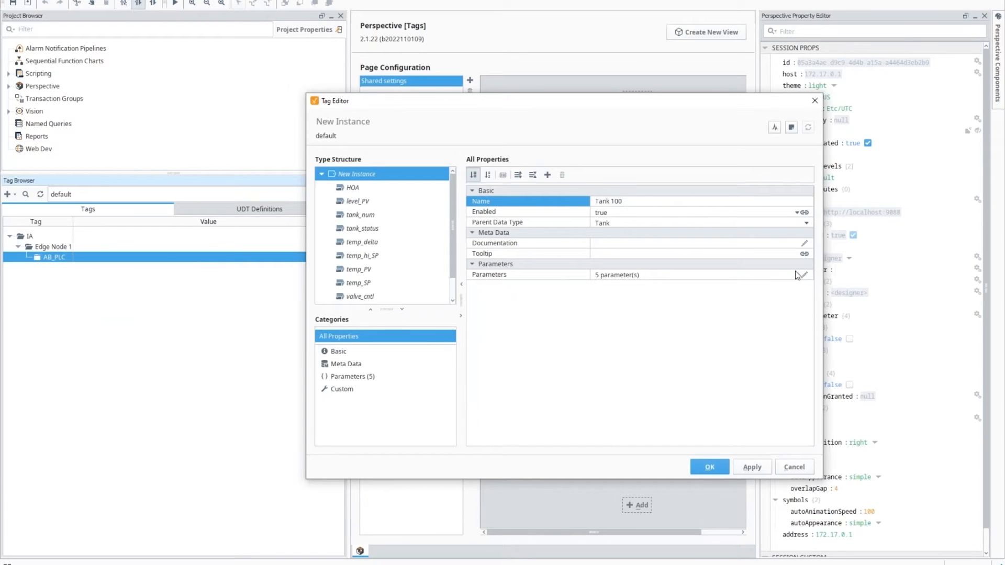
# Step: Set Tank 100's Asset ID to 12345, serial number SADFSS3234, and Location Floor A
pyautogui.click(803, 274)
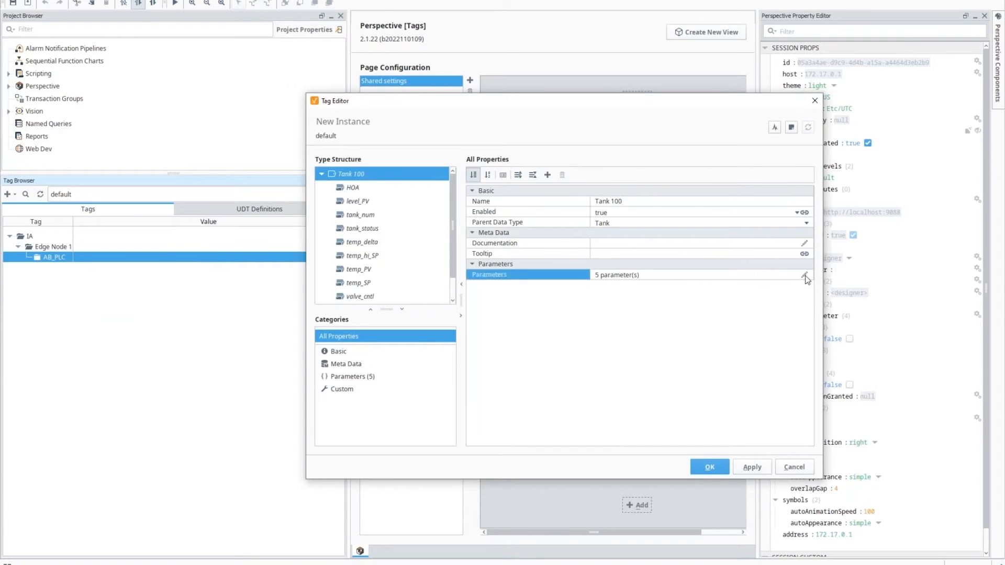
pyautogui.click(710, 187)
pyautogui.write('12345')
pyautogui.click(739, 199)
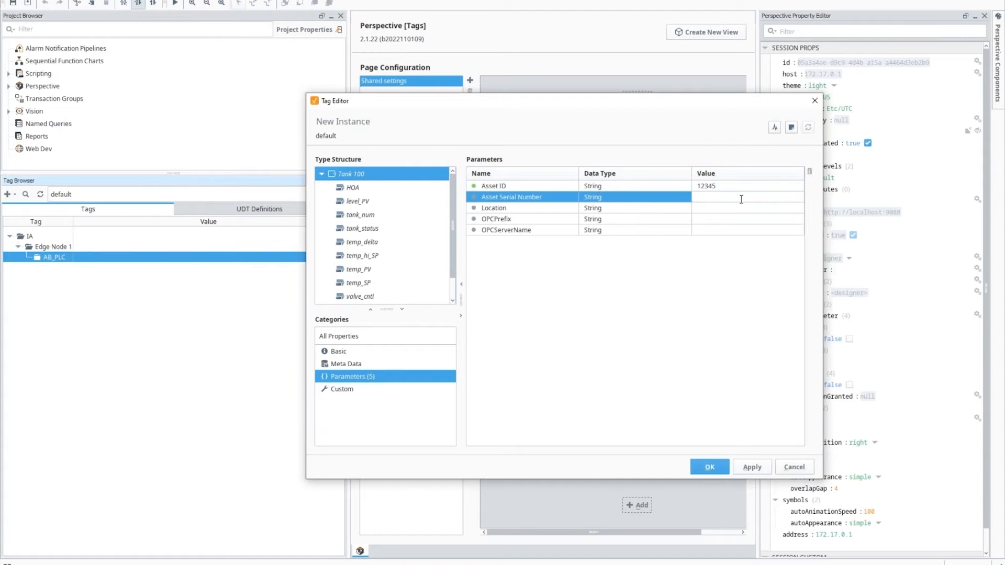
pyautogui.write('SADFSS3234')
pyautogui.press('Return')
pyautogui.click(730, 208)
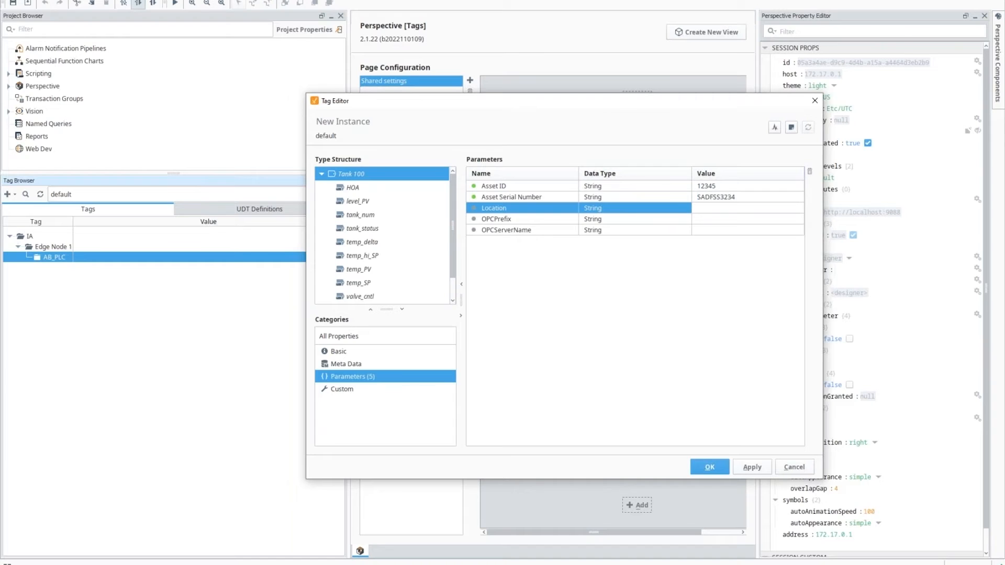
pyautogui.write('Floor A')
pyautogui.press('Return')
# Step: Set OPCPrefix to the Global.Tank100 path and OPCServerName to Ignition OPC UA Server, then save
pyautogui.click(739, 219)
pyautogui.write('ns=1;s=[AB_PLC]Global.Tank100.HOA')
pyautogui.press('BackSpace')
pyautogui.press('BackSpace')
pyautogui.press('BackSpace')
pyautogui.press('BackSpace')
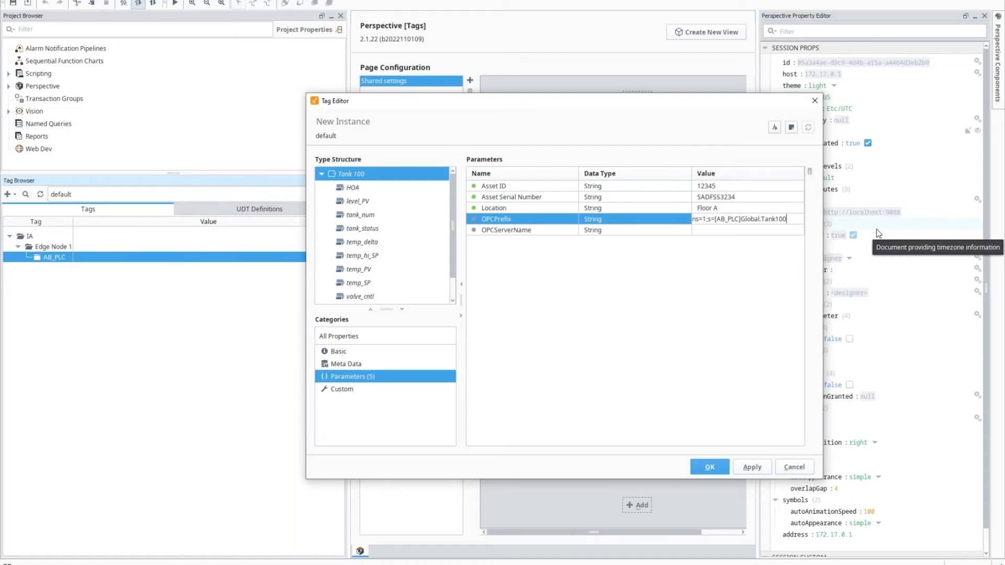
pyautogui.press('Return')
pyautogui.write('Ignitio')
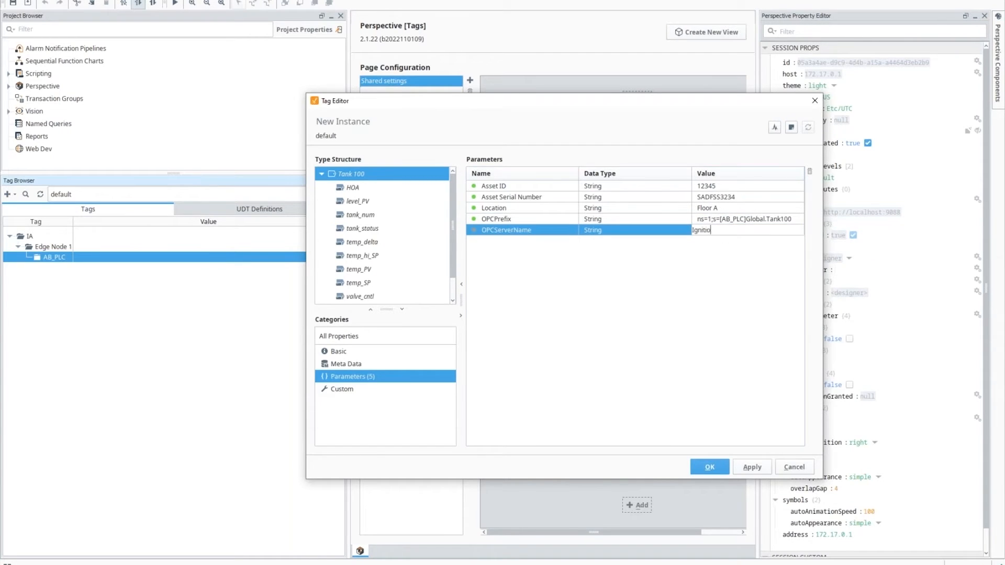
pyautogui.write('n OPC UA Server')
pyautogui.press('Return')
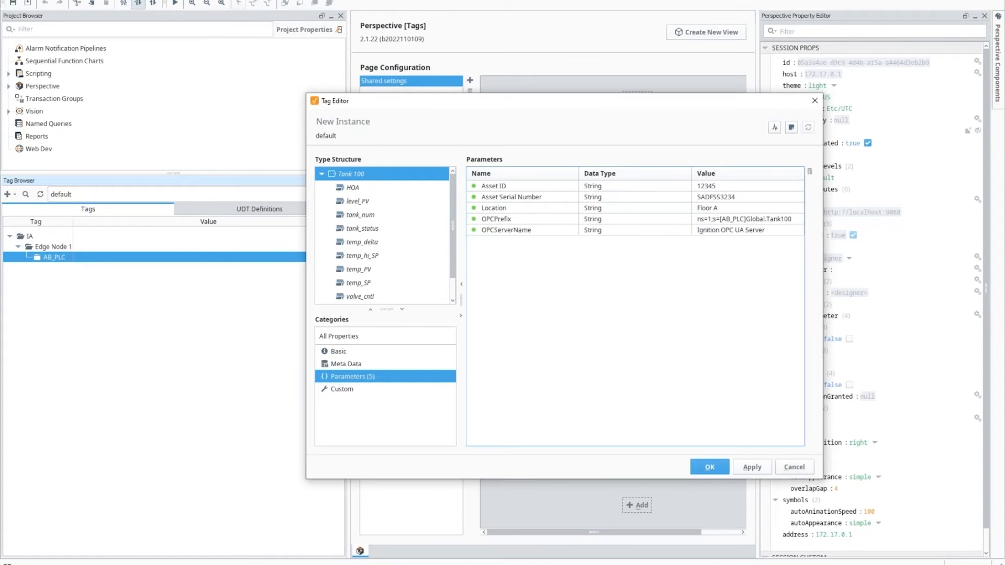
pyautogui.click(712, 468)
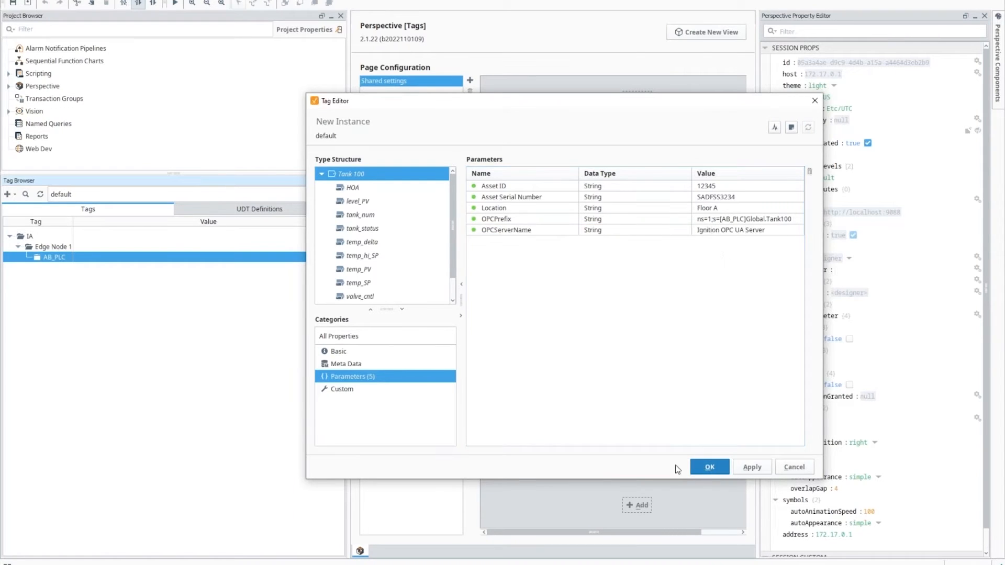
# Step: Expand Tank 100 under AB_PLC to check valve_info and its parameter values
pyautogui.click(26, 257)
pyautogui.click(35, 268)
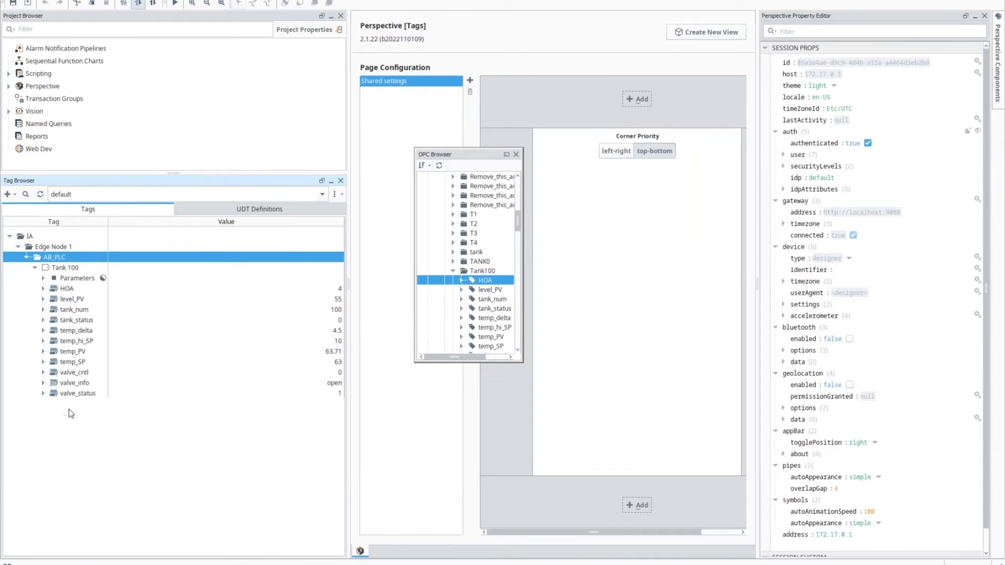
pyautogui.click(72, 384)
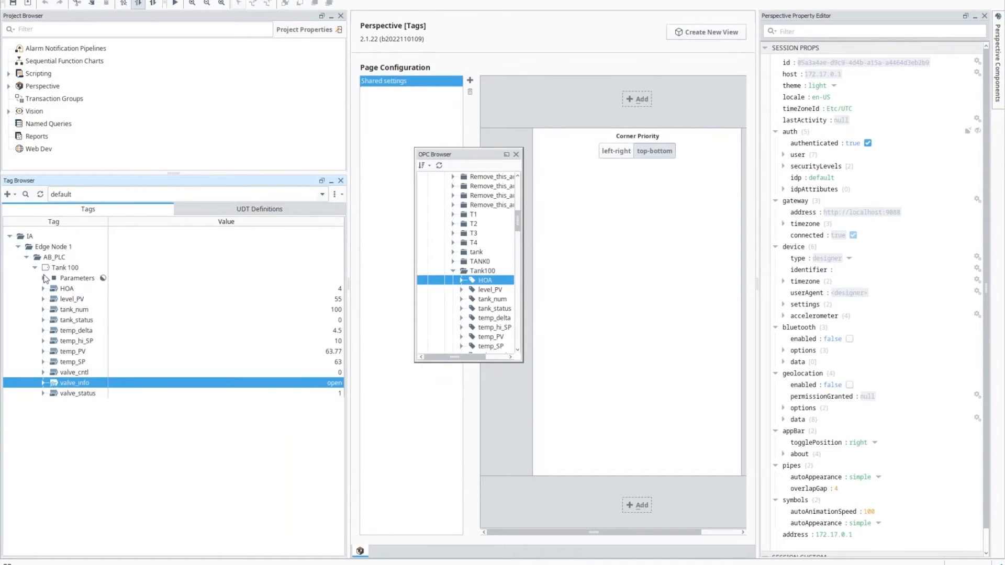
pyautogui.click(44, 278)
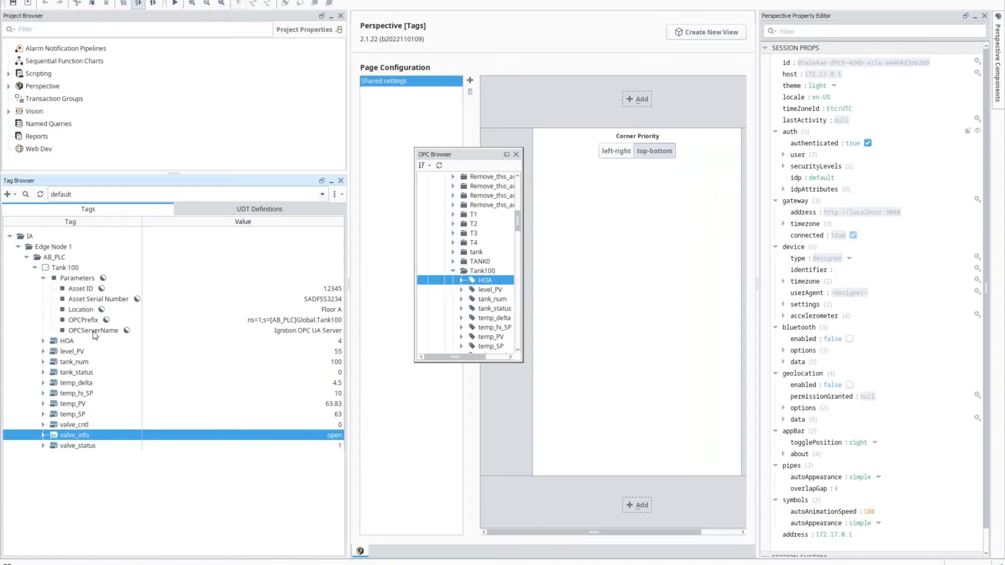
# Step: Collapse Tank 100 and start a multi-instance Tank wizard with base name Tank, pattern 101-105
pyautogui.click(35, 267)
pyautogui.rightClick(48, 259)
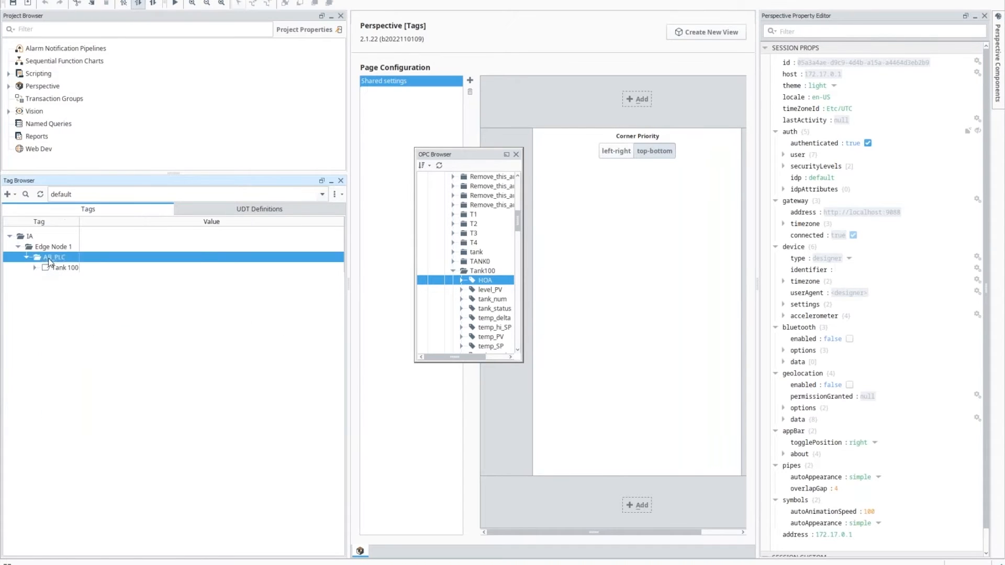
pyautogui.click(156, 426)
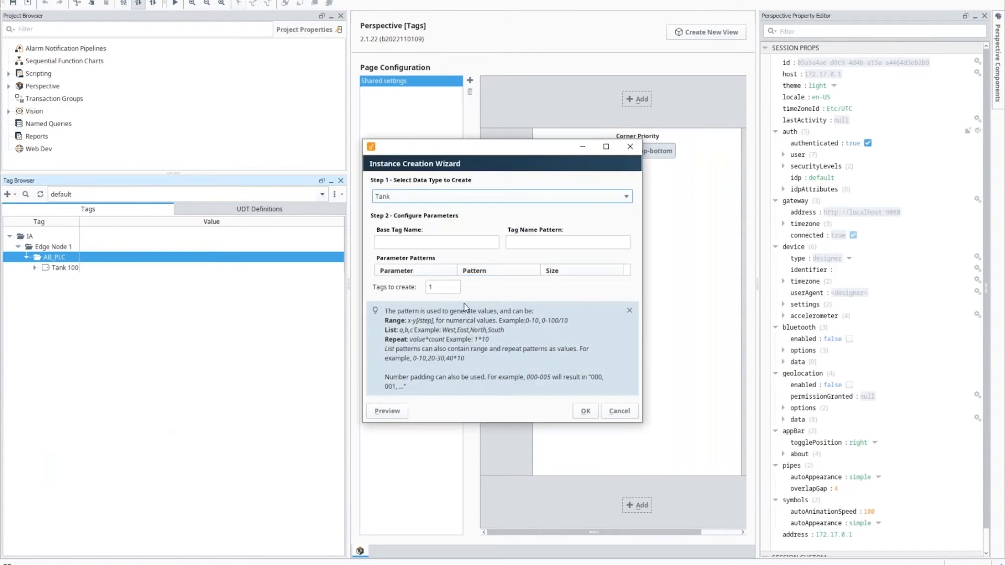
pyautogui.click(417, 244)
pyautogui.write('Tank')
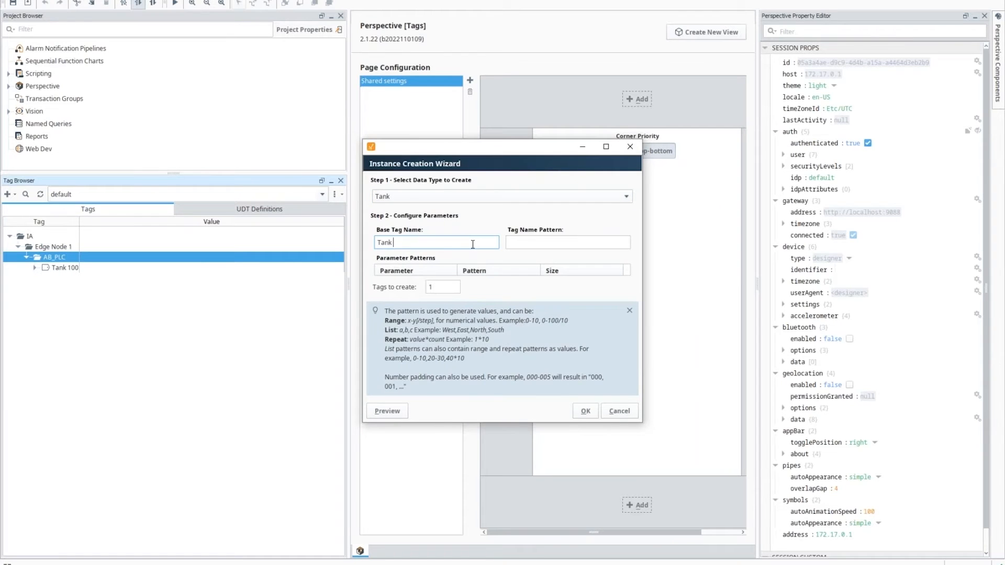
pyautogui.press('Tab')
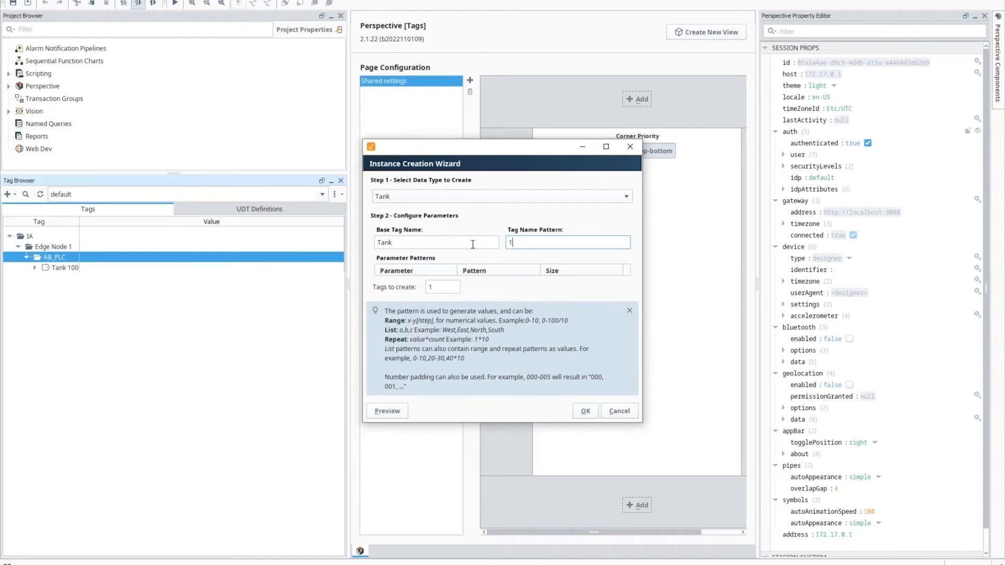
pyautogui.write('101-105')
# Step: Fill the OPCPrefix pattern with the Tank OPC path covering Tank101 through Tank105
pyautogui.click(508, 283)
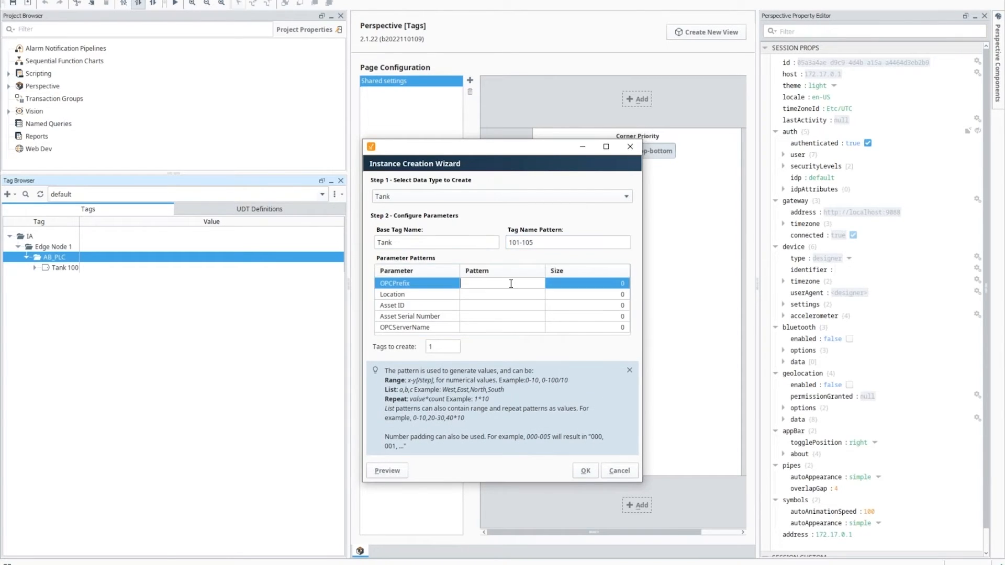
pyautogui.hotkey('ctrl', 'v')
pyautogui.press('BackSpace')
pyautogui.write('0')
pyautogui.press('BackSpace')
pyautogui.write('2,')
pyautogui.press('BackSpace')
pyautogui.press('BackSpace')
pyautogui.write('0')
pyautogui.press('BackSpace')
pyautogui.write('5')
# Step: Set OPCServerName to Ignition OPC UA Server, create the five instances, and expand Tank 101
pyautogui.click(498, 327)
pyautogui.write('Ignition OPC UA Serve')
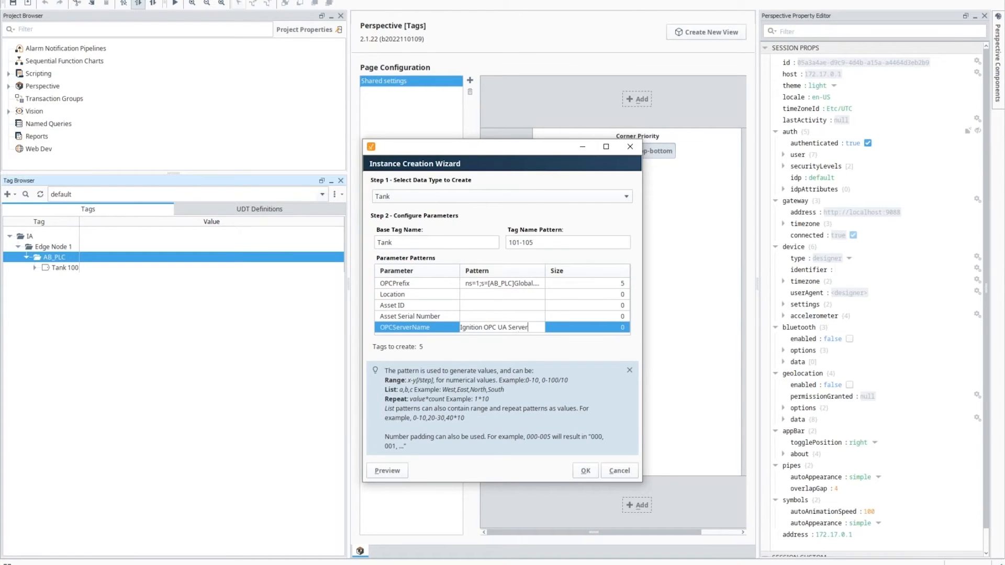
pyautogui.write('r')
pyautogui.press('Return')
pyautogui.click(586, 471)
pyautogui.click(35, 278)
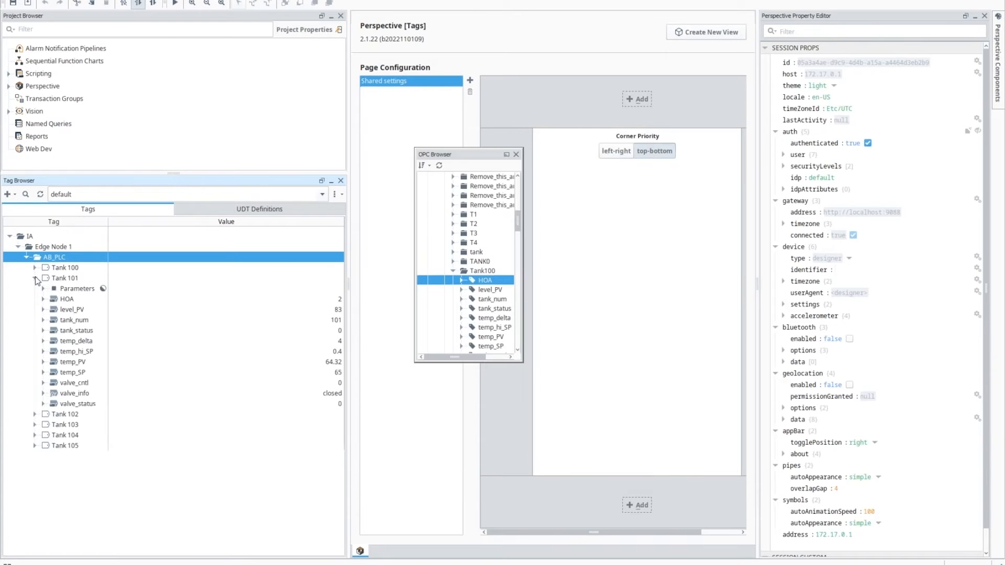
# Step: Expand Tank 102 to check its live values, then collapse Tank 101 and Tank 102
pyautogui.click(34, 415)
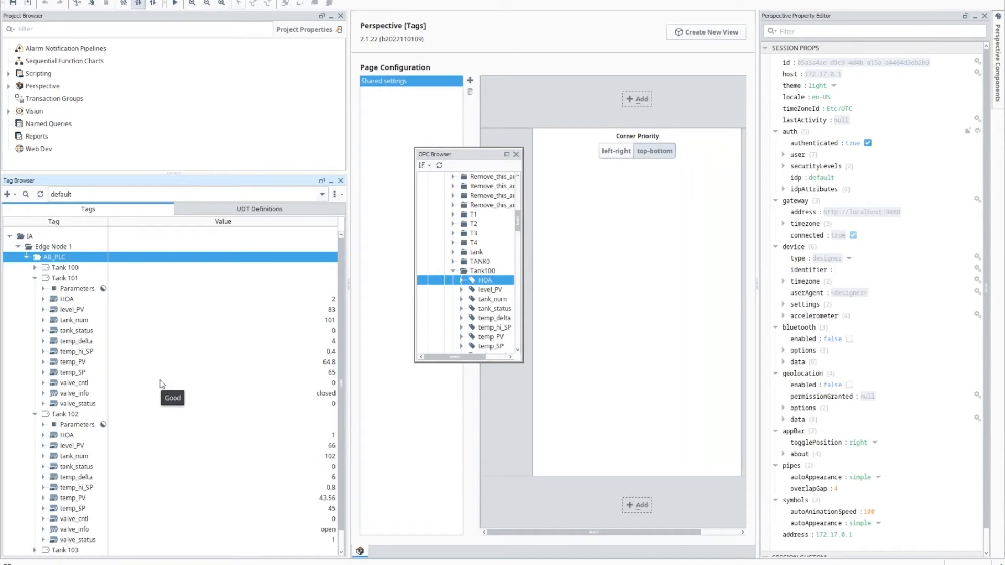
pyautogui.click(35, 278)
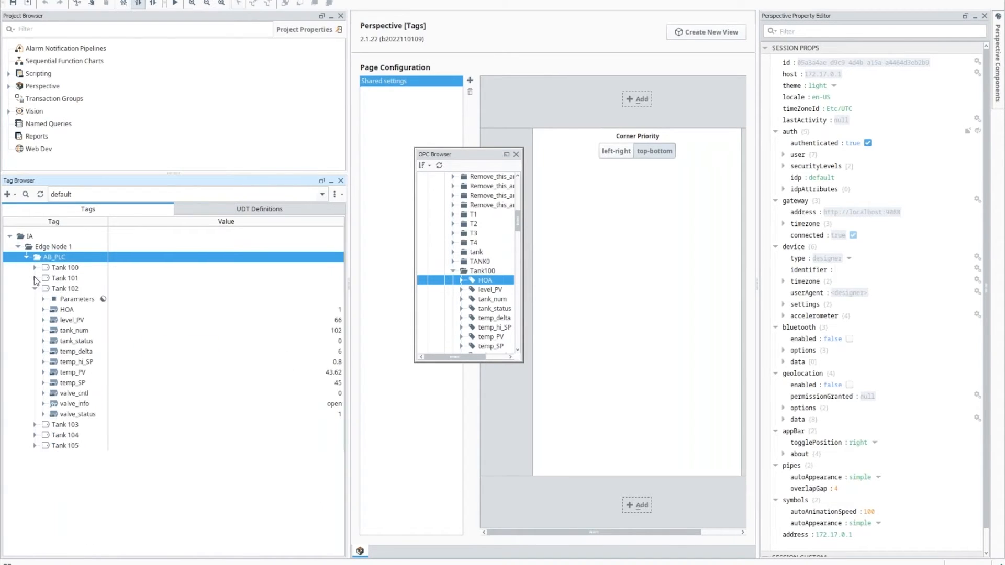
pyautogui.click(35, 288)
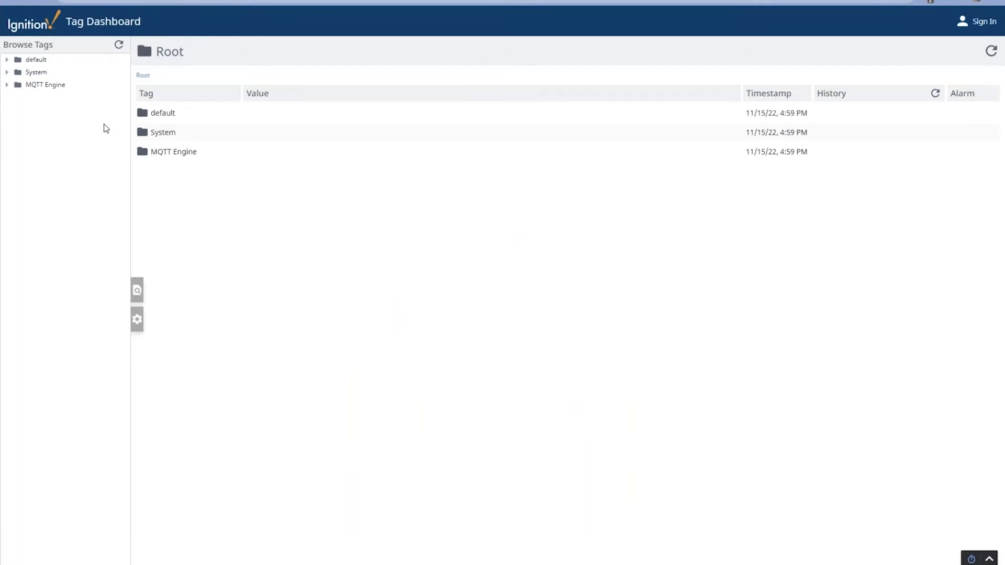
# Step: Look at the MQTT Engine Edge Nodes folder in the Tag Dashboard, then go to gateway Config
pyautogui.click(180, 153)
pyautogui.click(172, 114)
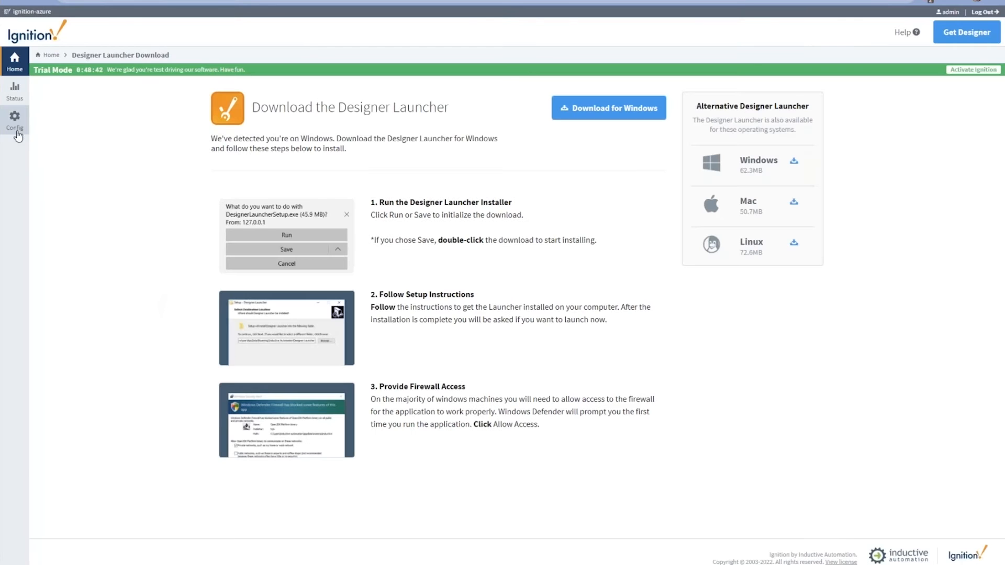
pyautogui.click(14, 119)
pyautogui.scroll(-5, 216, 420)
# Step: Enable MQTT Transmission, confirm the Cloud MQTT server URL, save, and check its connection status
pyautogui.click(57, 486)
pyautogui.click(342, 172)
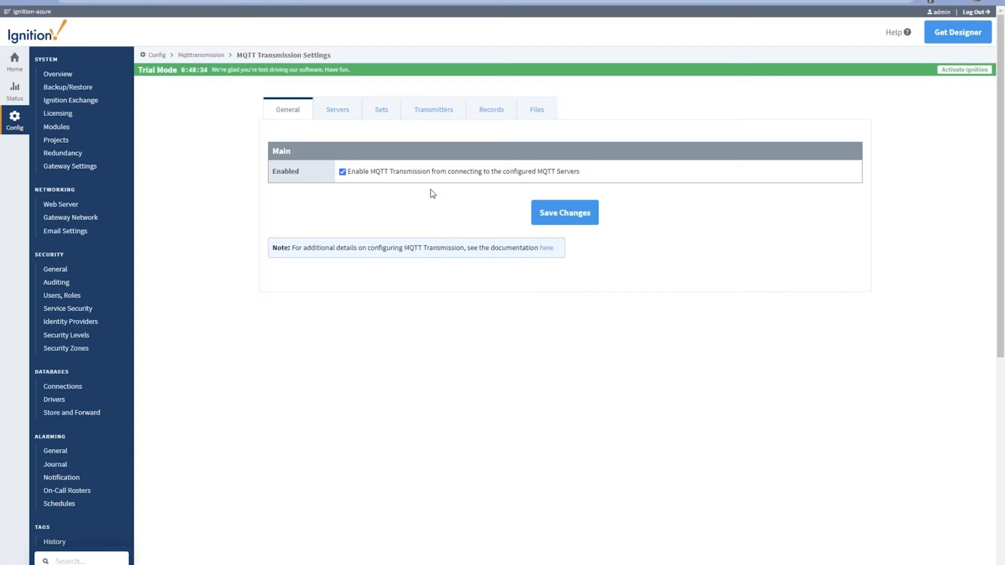
pyautogui.click(341, 117)
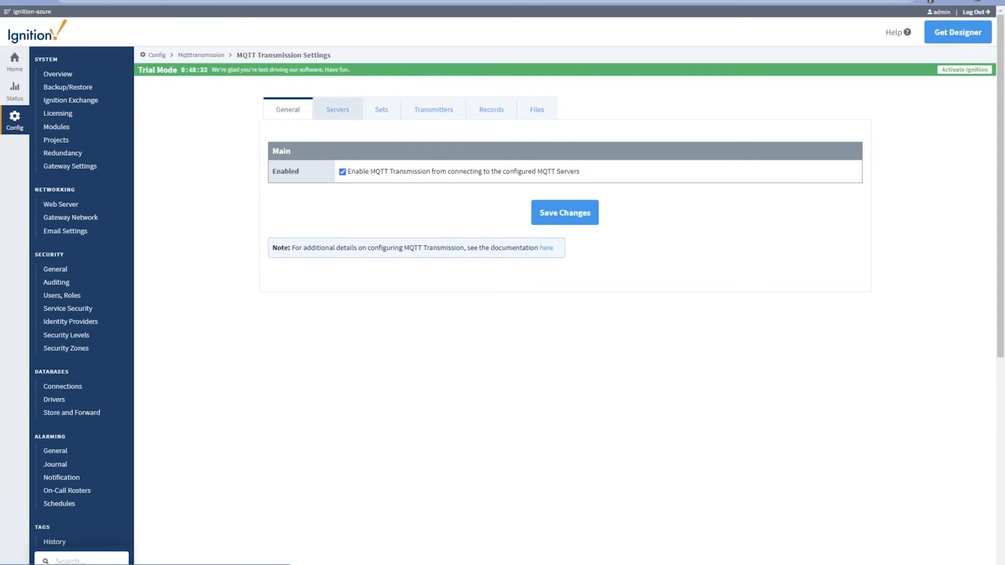
pyautogui.moveTo(361, 201); pyautogui.dragTo(506, 204)
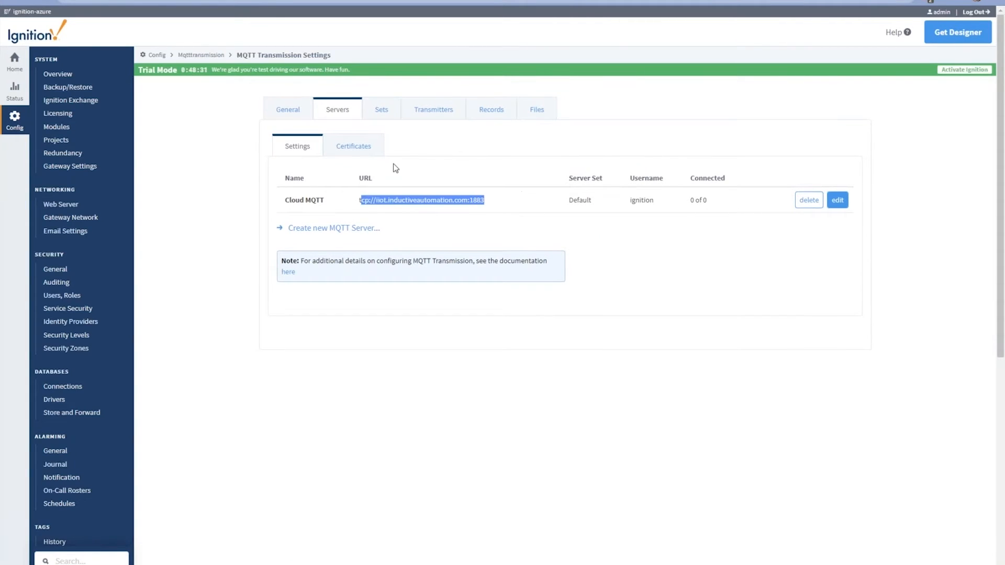
pyautogui.click(289, 110)
pyautogui.click(343, 171)
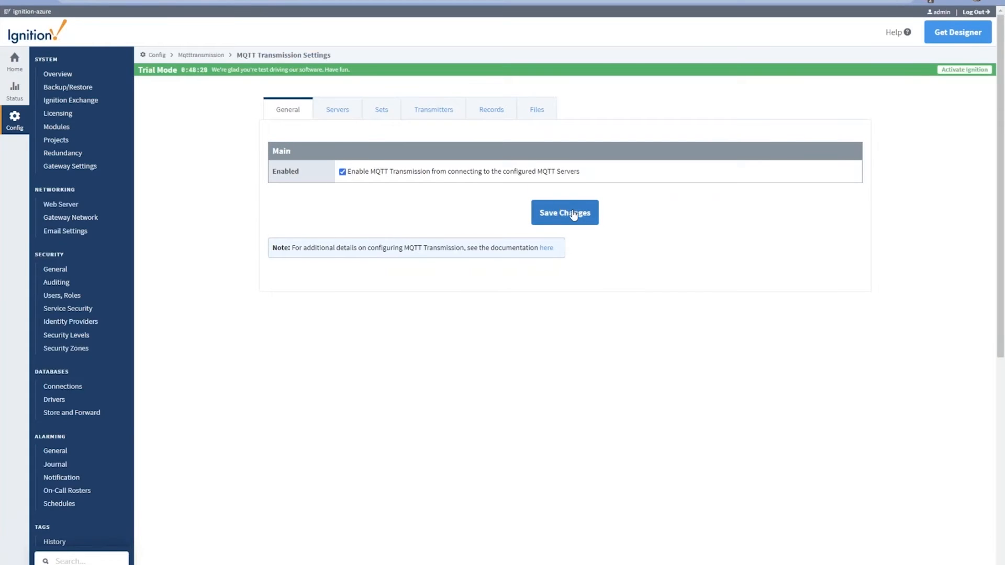
pyautogui.click(572, 214)
pyautogui.click(338, 116)
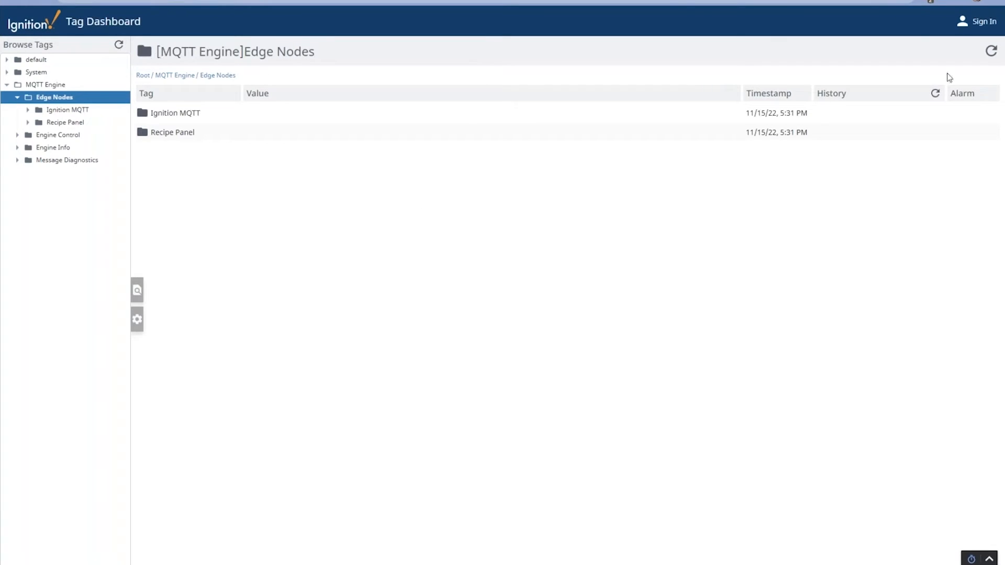
# Step: Refresh the dashboard and open IA / Edge Node 1 / AB_PLC / Tank 100 to inspect level_PV
pyautogui.click(990, 53)
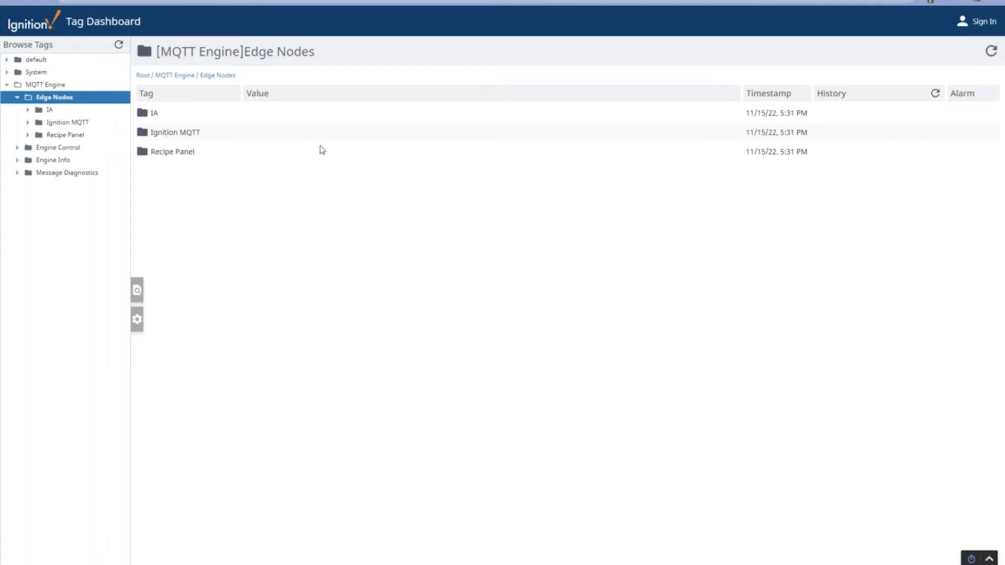
pyautogui.click(162, 118)
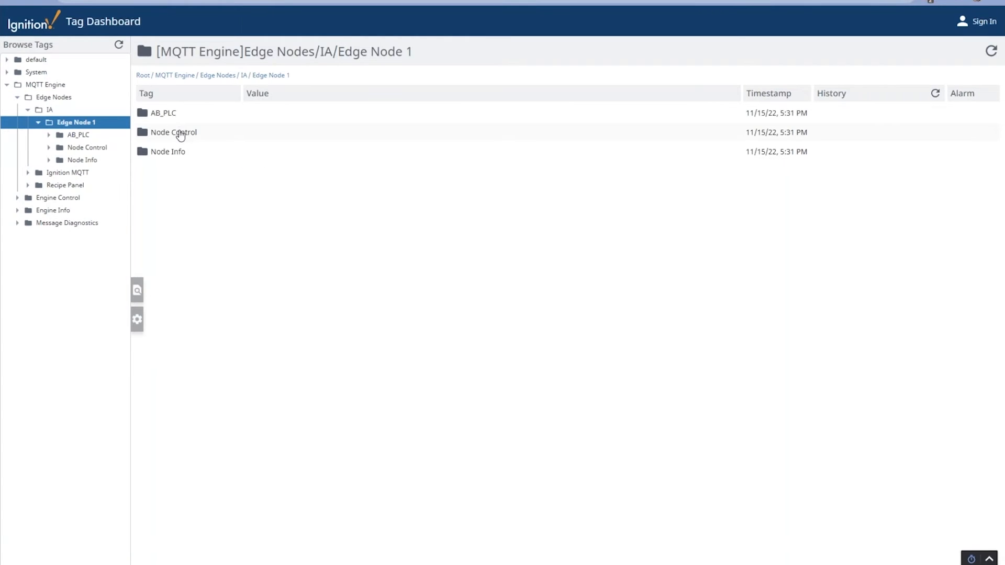
pyautogui.click(171, 114)
pyautogui.click(181, 136)
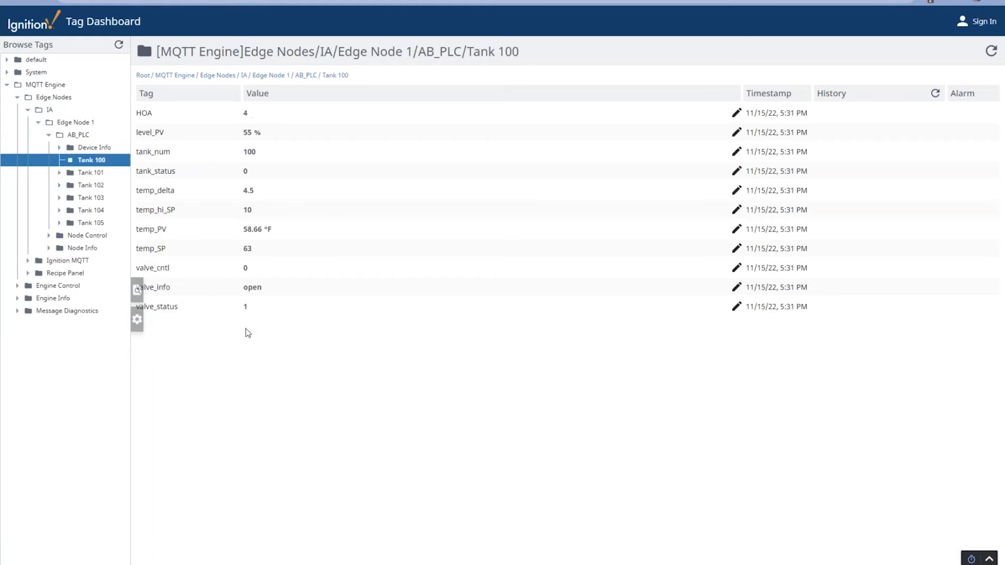
pyautogui.click(269, 135)
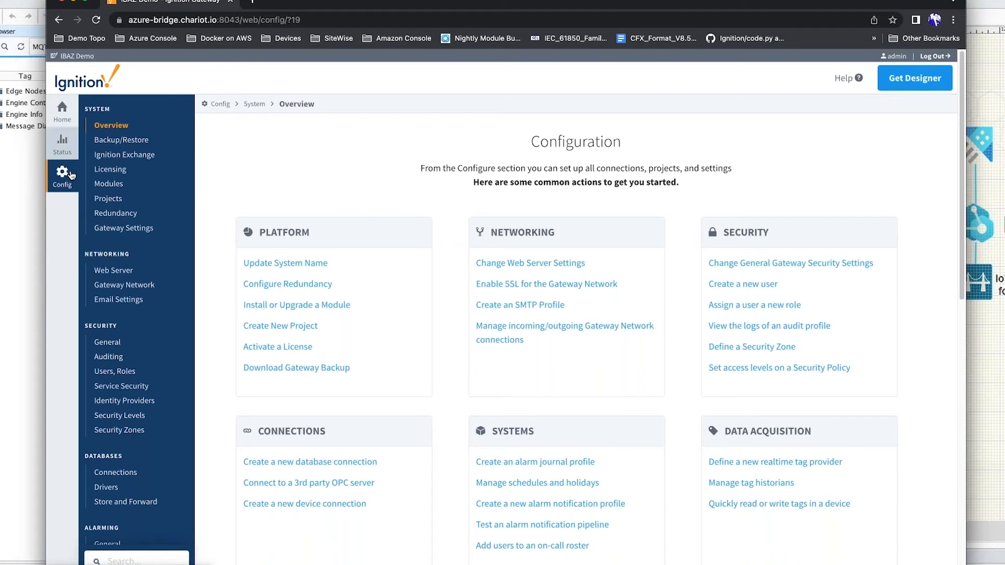
# Step: Check the Cirrus Link MQTT modules in Config > Modules, then return to the Designer window
pyautogui.click(108, 184)
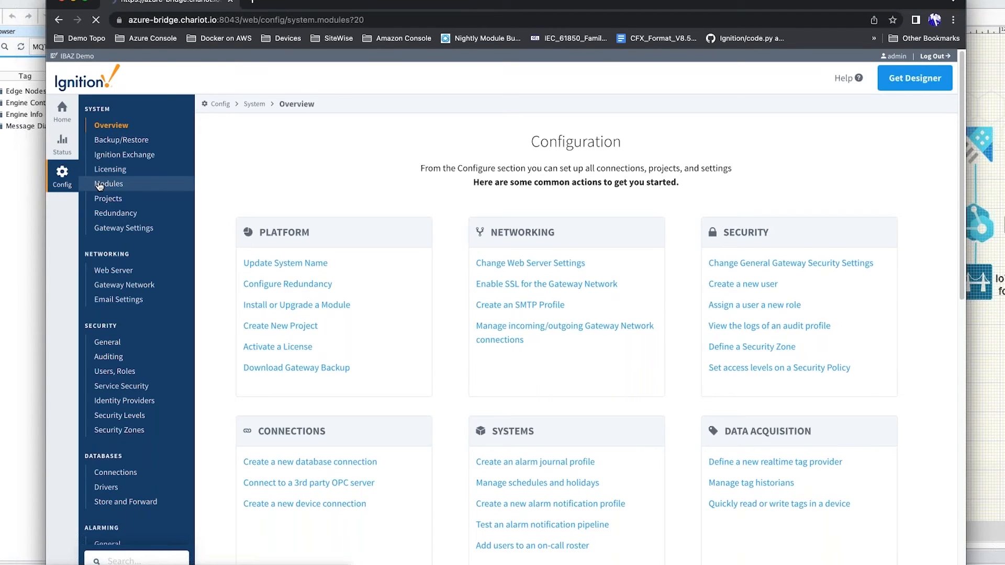
pyautogui.scroll(-10, 576, 314)
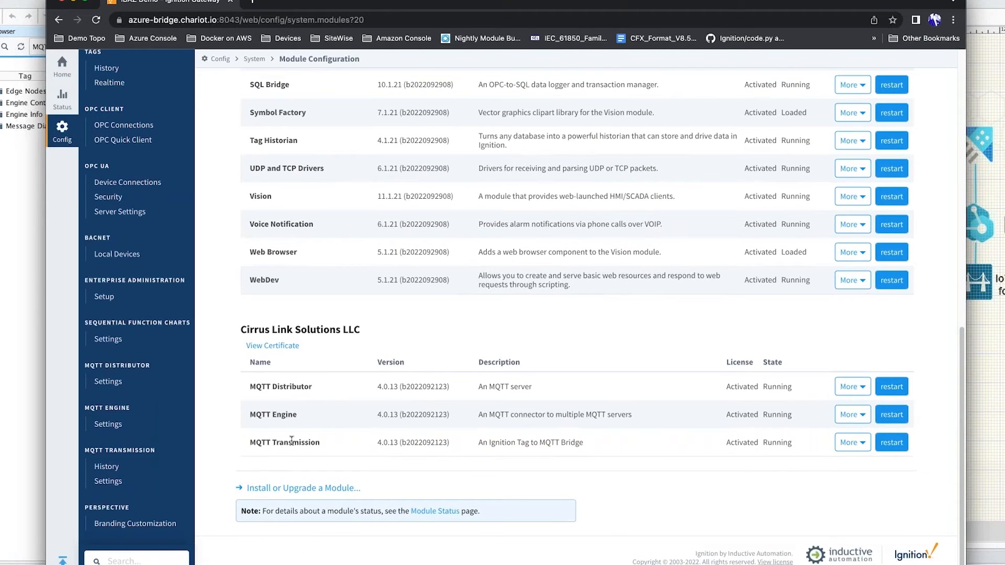
pyautogui.click(19, 214)
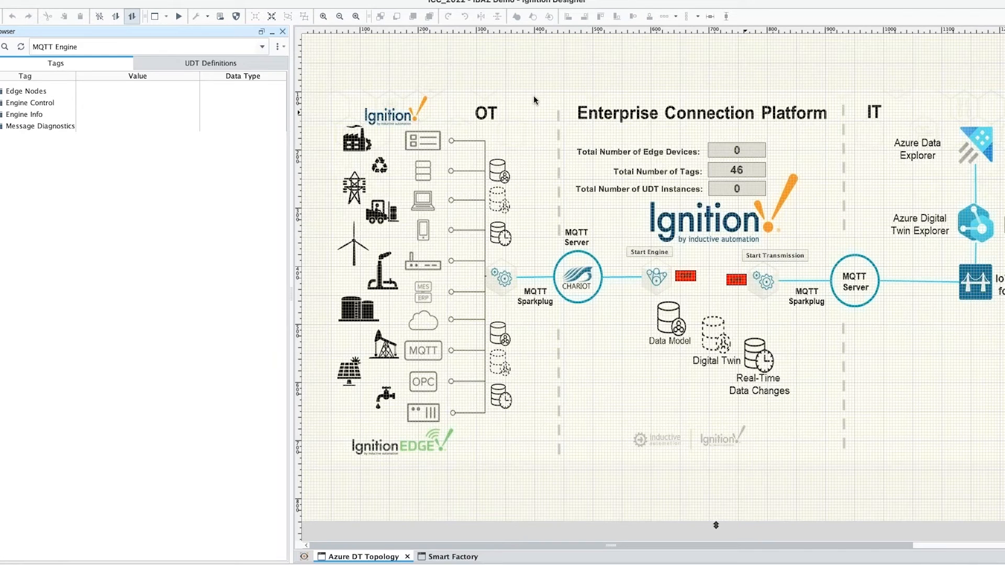
pyautogui.click(303, 61)
pyautogui.moveTo(304, 63); pyautogui.dragTo(596, 481)
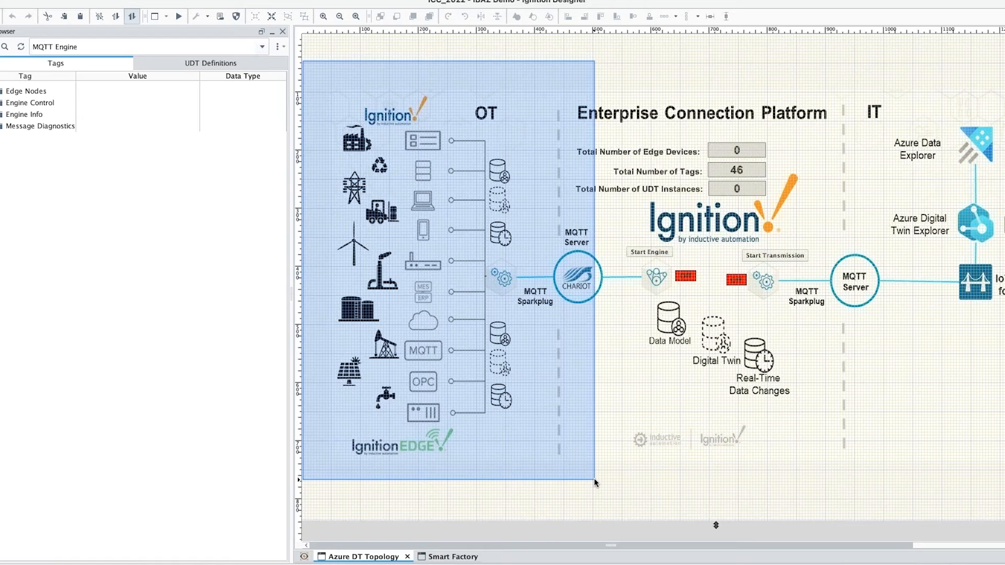
pyautogui.moveTo(595, 478); pyautogui.dragTo(594, 479)
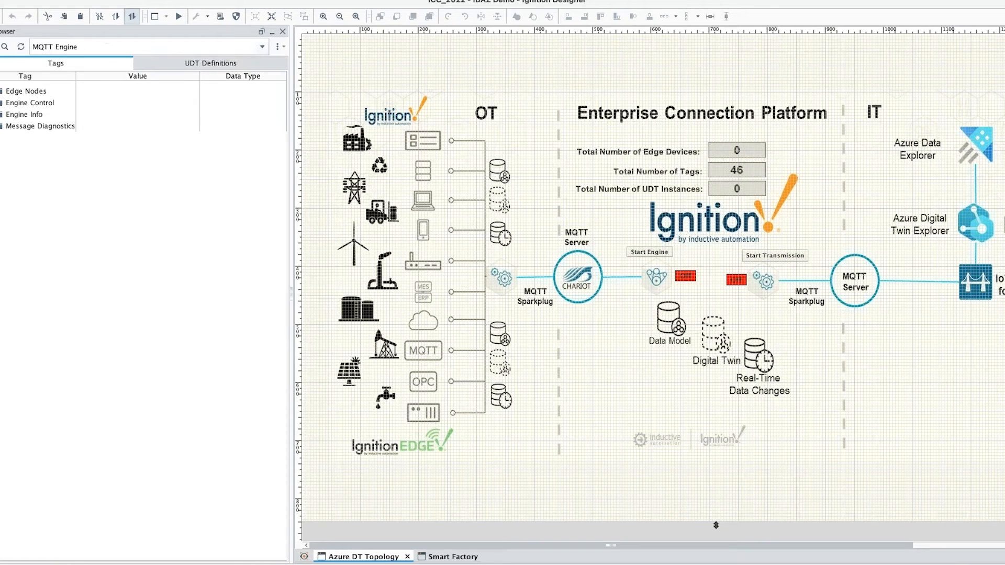
pyautogui.click(191, 66)
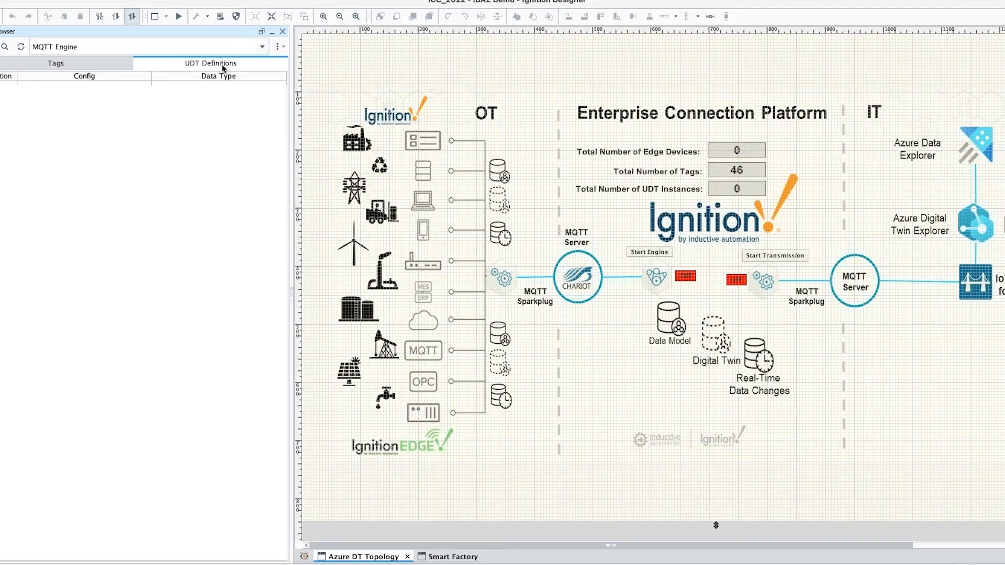
pyautogui.click(13, 61)
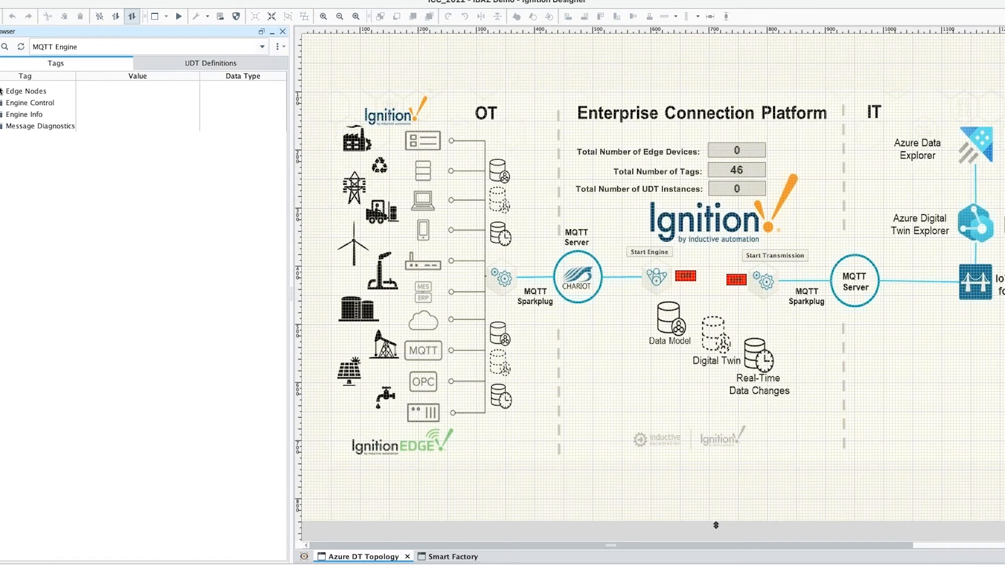
pyautogui.click(2, 91)
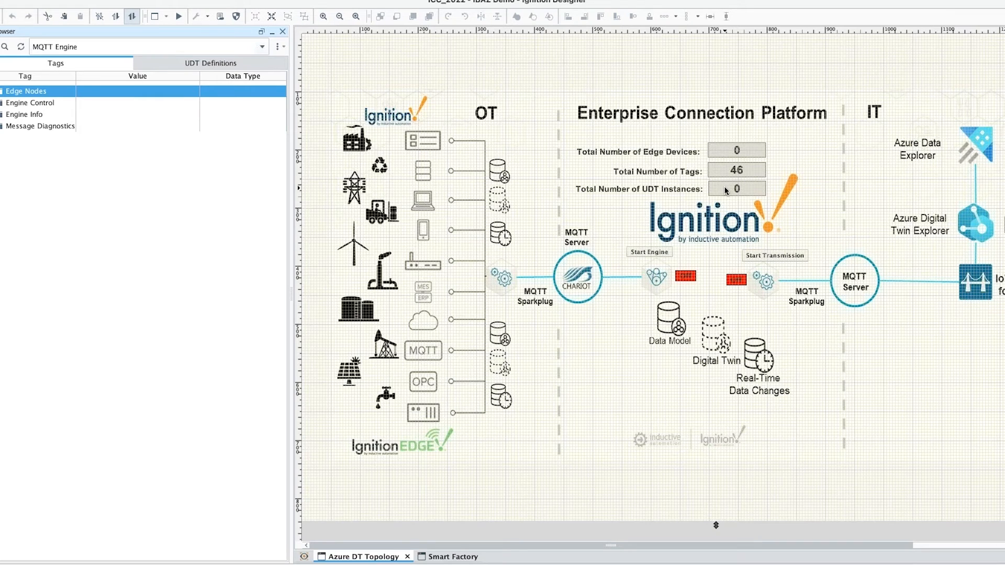
pyautogui.moveTo(303, 62); pyautogui.dragTo(569, 457)
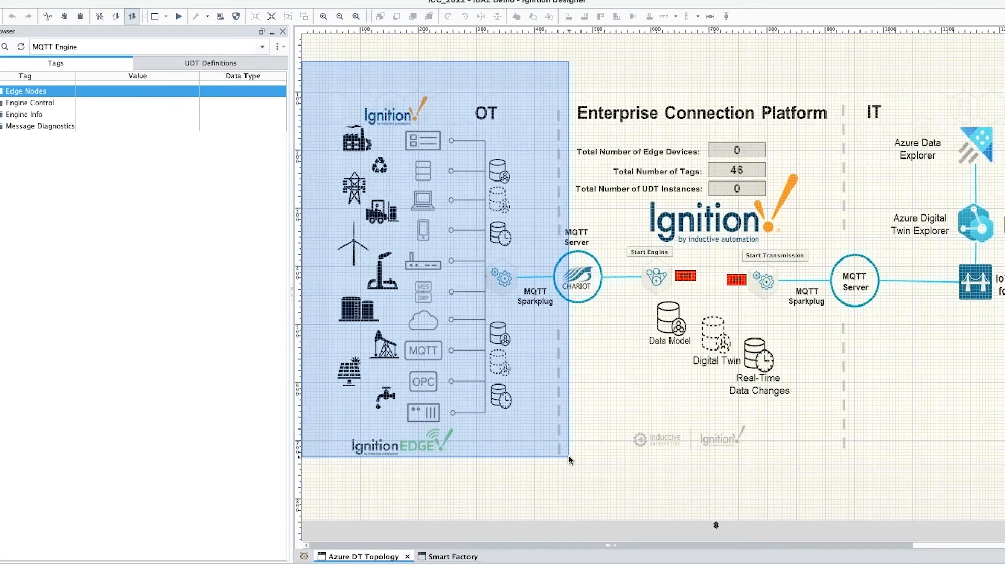
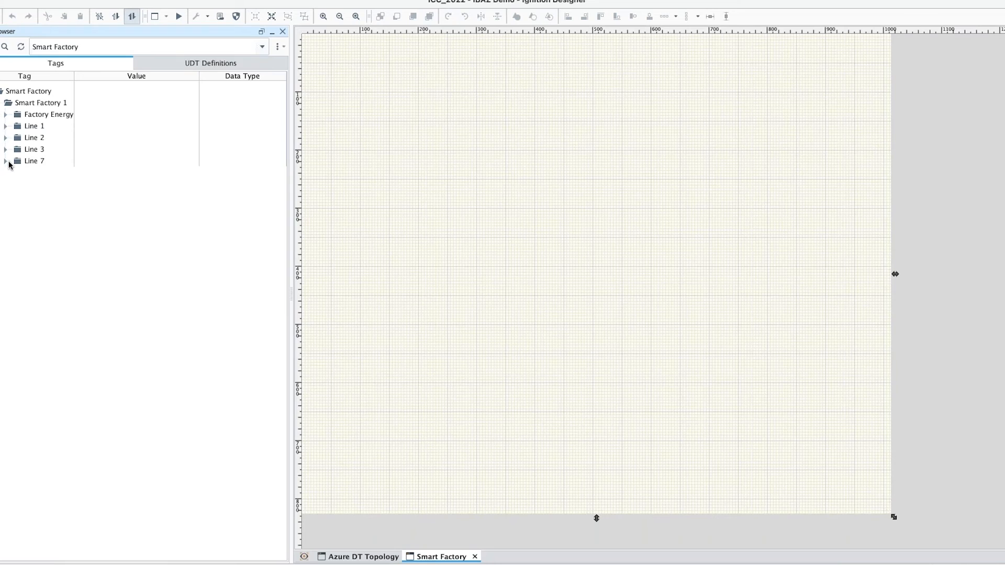
# Step: Add the Line 7 Extruder07 template to the Smart Factory window
pyautogui.click(6, 162)
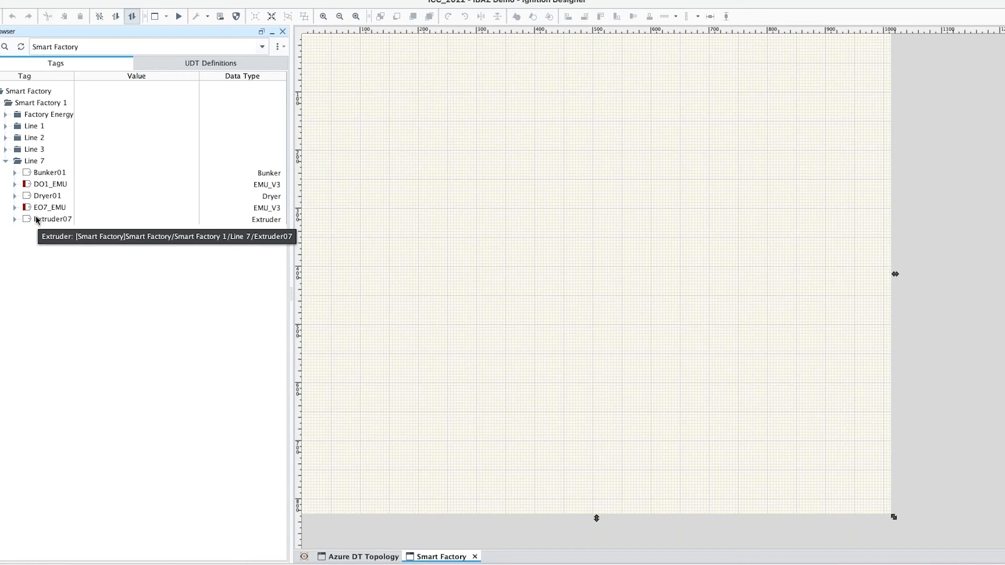
pyautogui.click(37, 222)
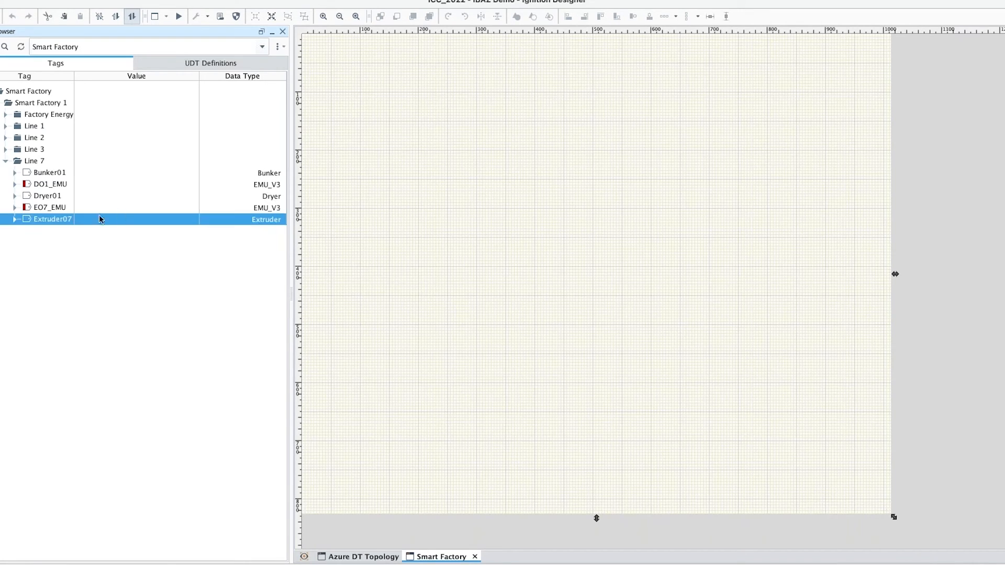
pyautogui.moveTo(42, 222); pyautogui.dragTo(443, 155)
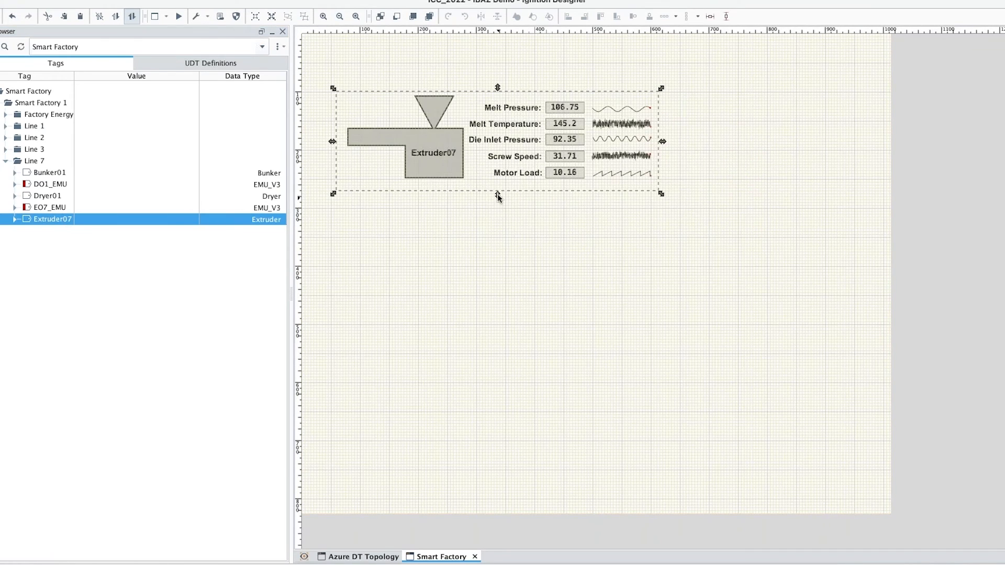
pyautogui.moveTo(456, 176); pyautogui.dragTo(466, 239)
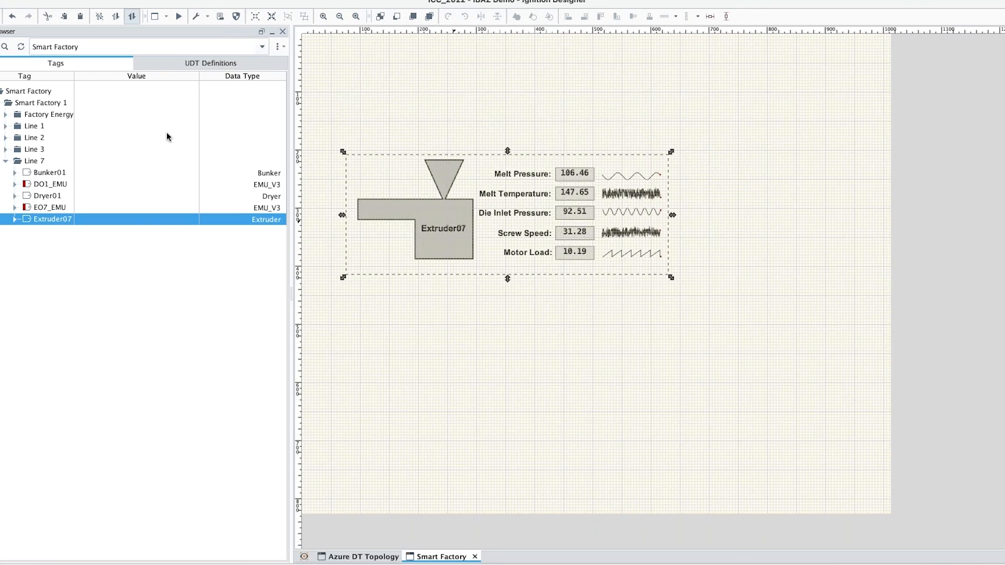
# Step: Add the Factory Energy KYZ service meter template at top and the EO7_EMU energy monitor at right
pyautogui.click(4, 115)
pyautogui.moveTo(27, 127); pyautogui.dragTo(411, 56)
pyautogui.moveTo(475, 94); pyautogui.dragTo(477, 80)
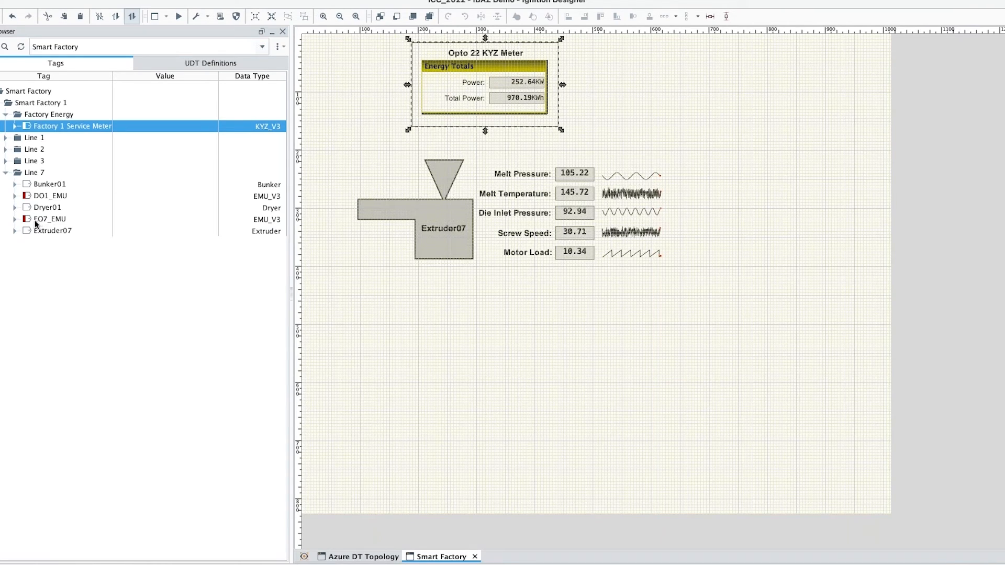
pyautogui.moveTo(36, 223); pyautogui.dragTo(683, 139)
pyautogui.moveTo(720, 215); pyautogui.dragTo(707, 168)
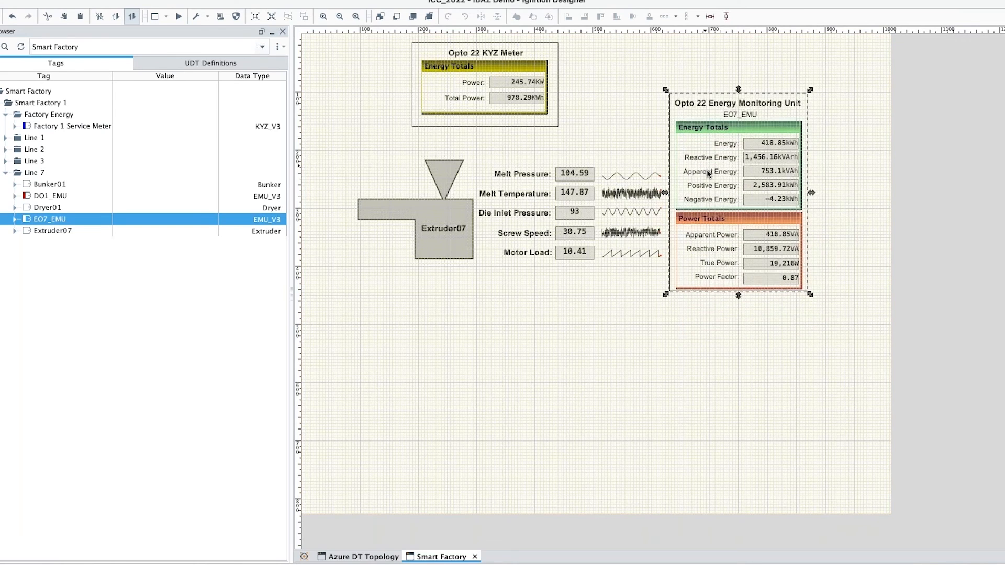
# Step: Place the Bunker01 and Dryer01 templates lower down, then show the Azure DT Topology window
pyautogui.moveTo(32, 187); pyautogui.dragTo(433, 304)
pyautogui.moveTo(26, 207); pyautogui.dragTo(370, 434)
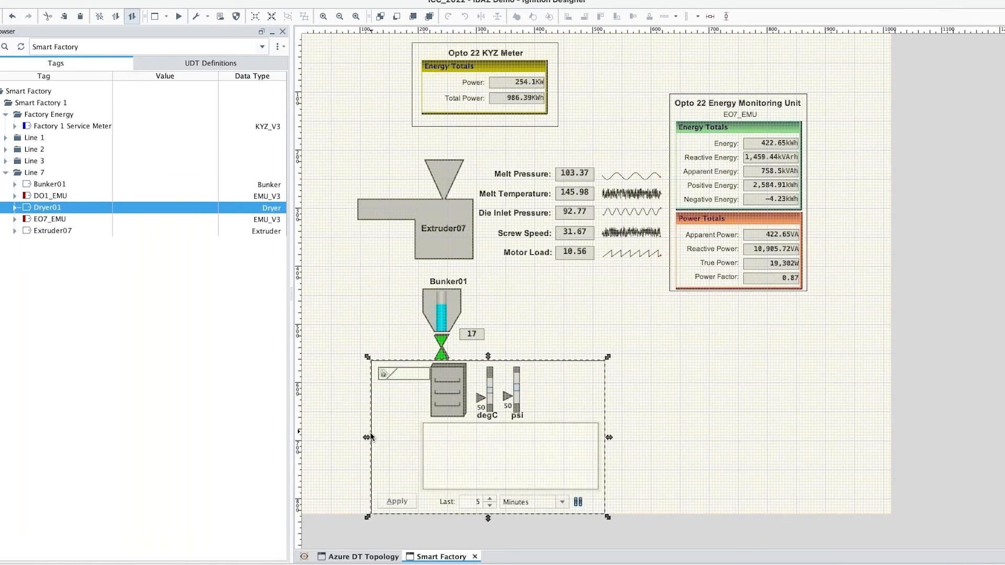
pyautogui.moveTo(499, 418); pyautogui.dragTo(448, 418)
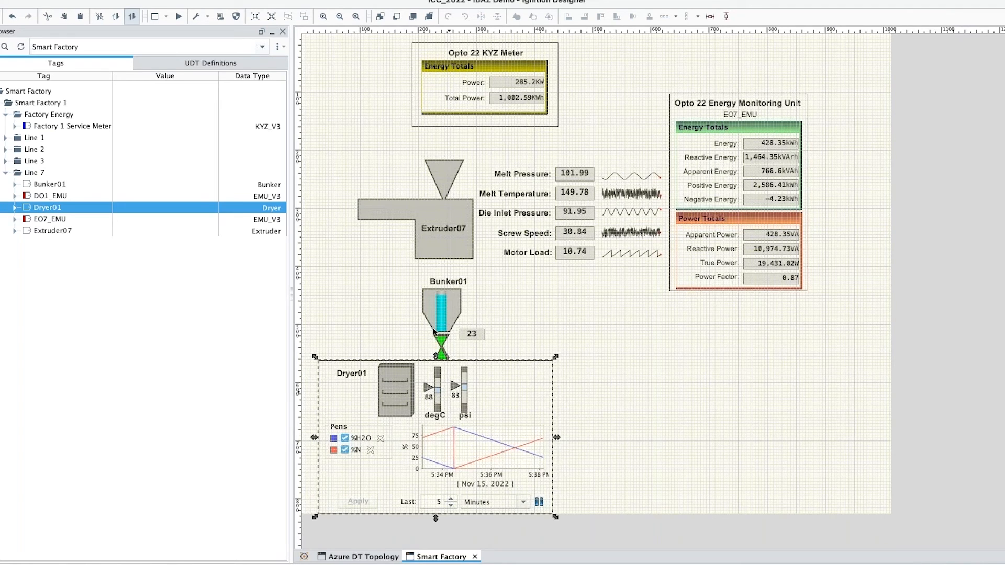
pyautogui.click(357, 557)
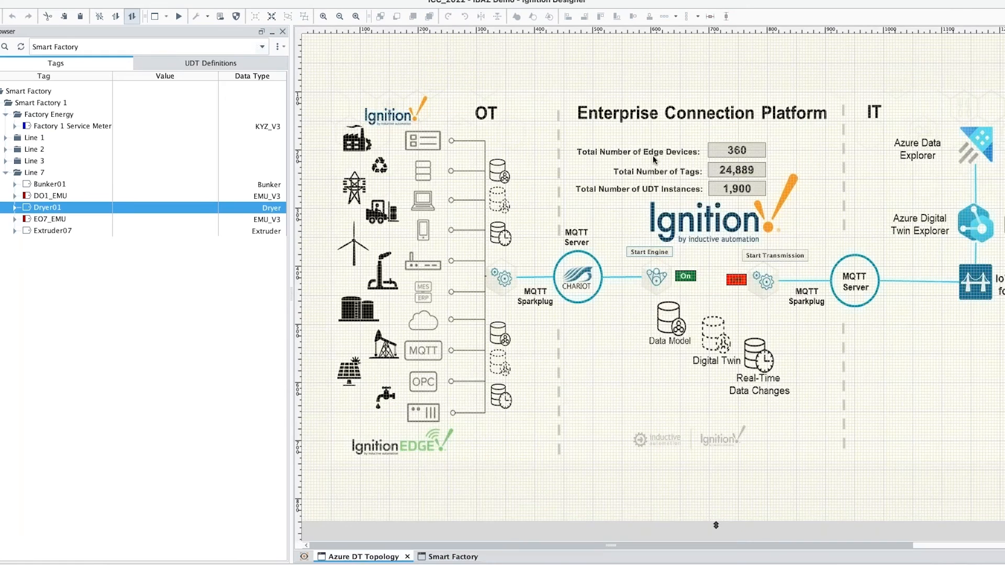
# Step: Select the OT and Enterprise Connection Platform sections, scroll to IoT Bridge, then show the gateway Module Configuration page
pyautogui.moveTo(309, 62); pyautogui.dragTo(585, 465)
pyautogui.moveTo(562, 70); pyautogui.dragTo(831, 472)
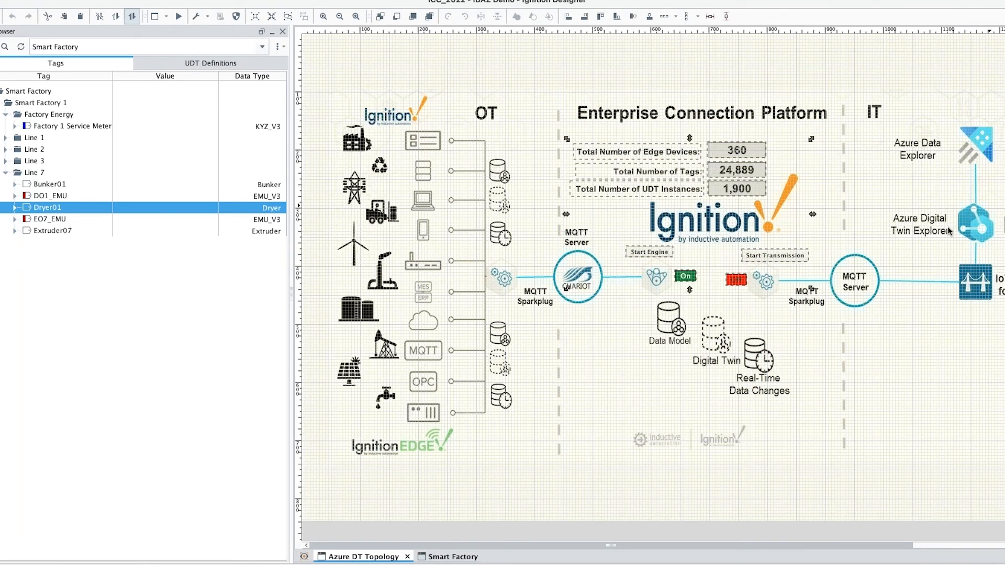
pyautogui.hscroll(5, 941, 228)
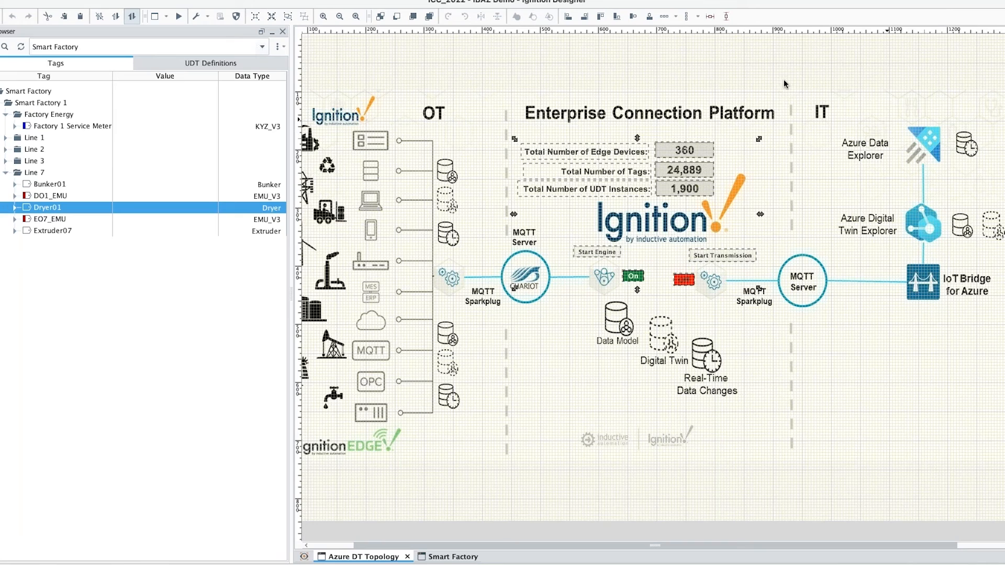
pyautogui.press('super+Tab')
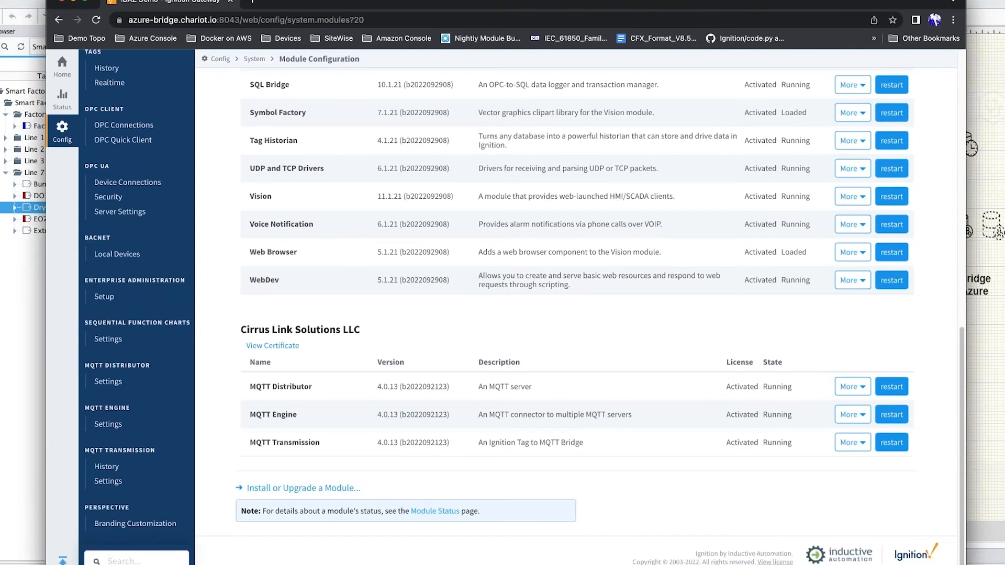
# Step: In a new tab, go from Azure home to the ibaz.webinar.nov2022.1 digital twins resource group
pyautogui.click(252, 2)
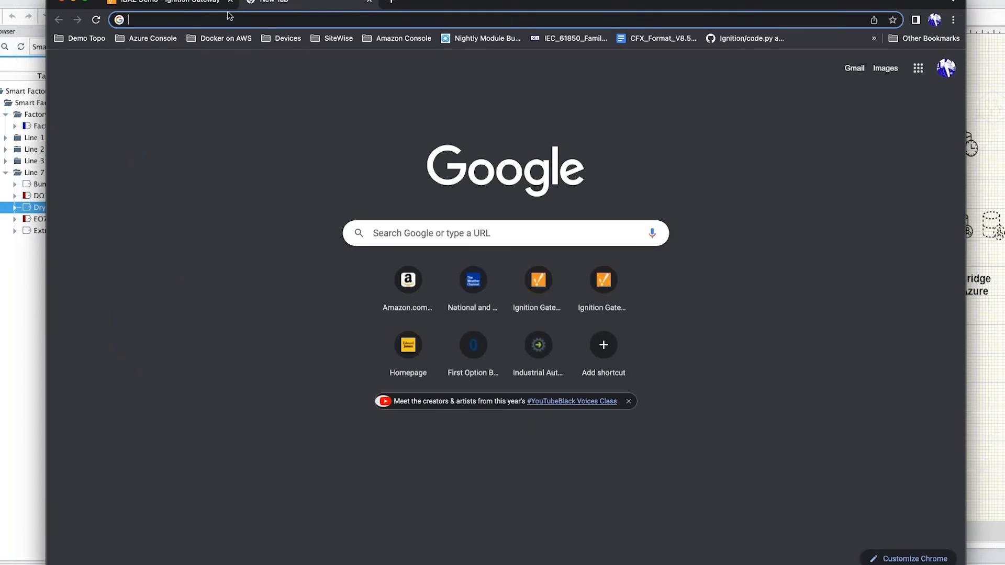
pyautogui.click(160, 40)
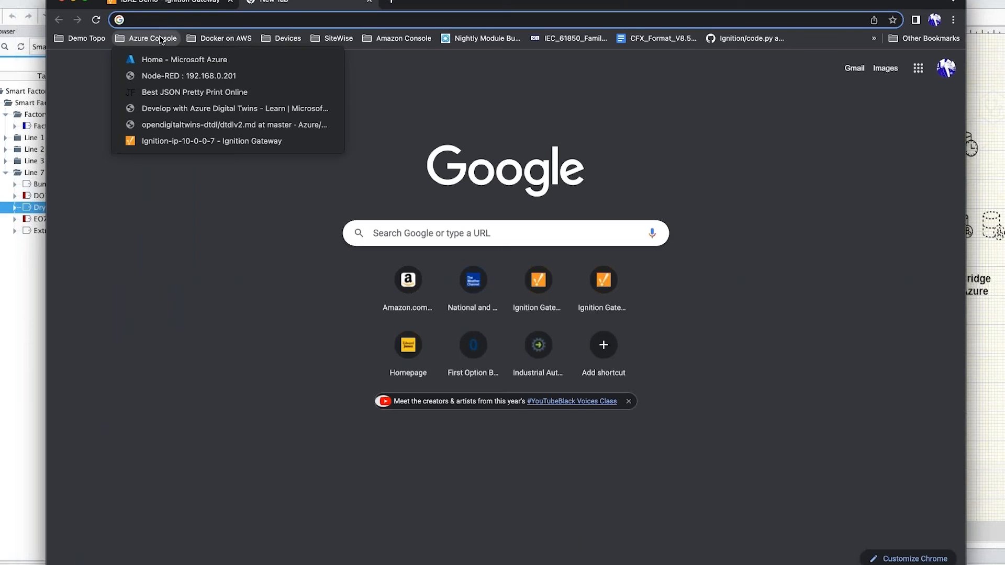
pyautogui.click(160, 59)
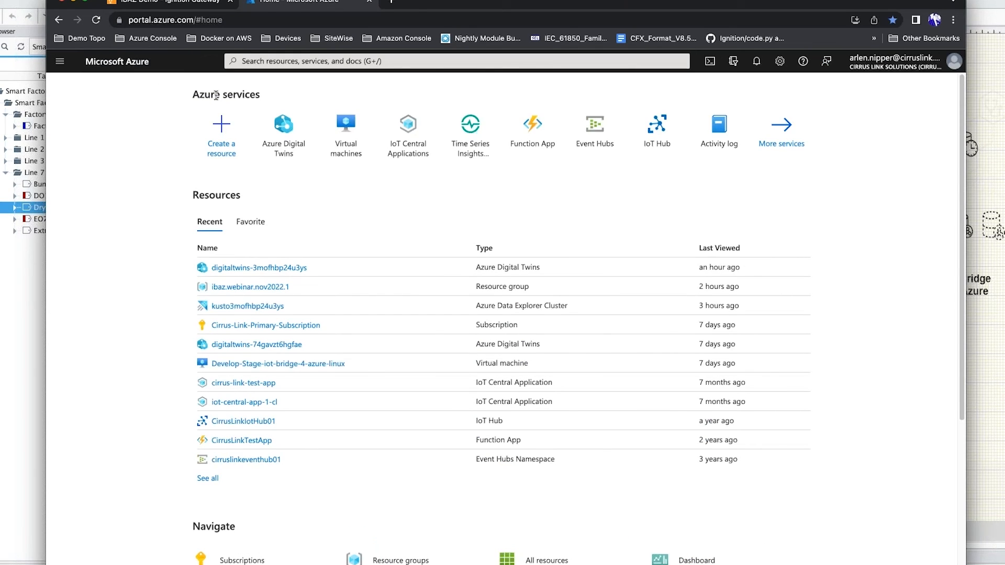
pyautogui.click(279, 126)
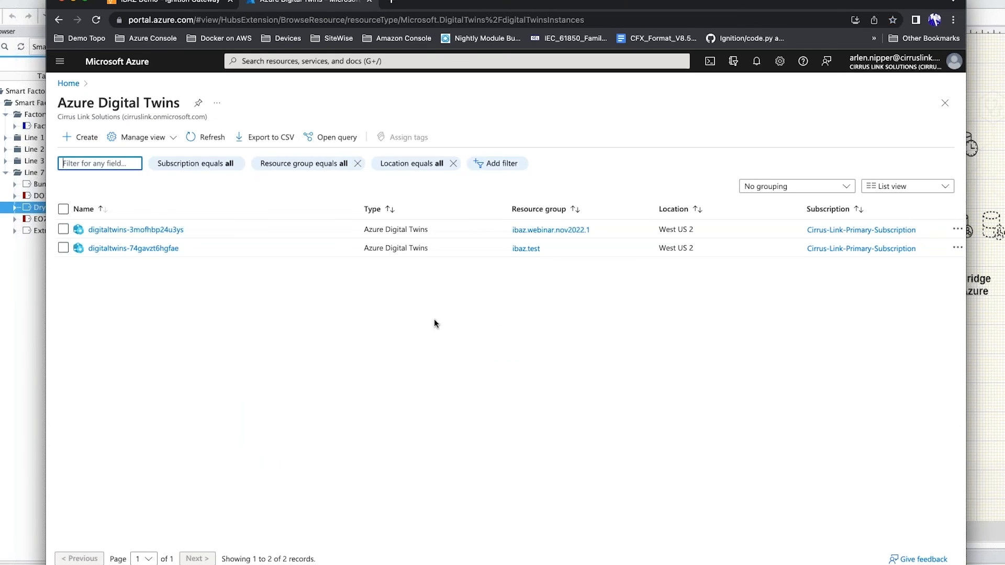
pyautogui.click(552, 233)
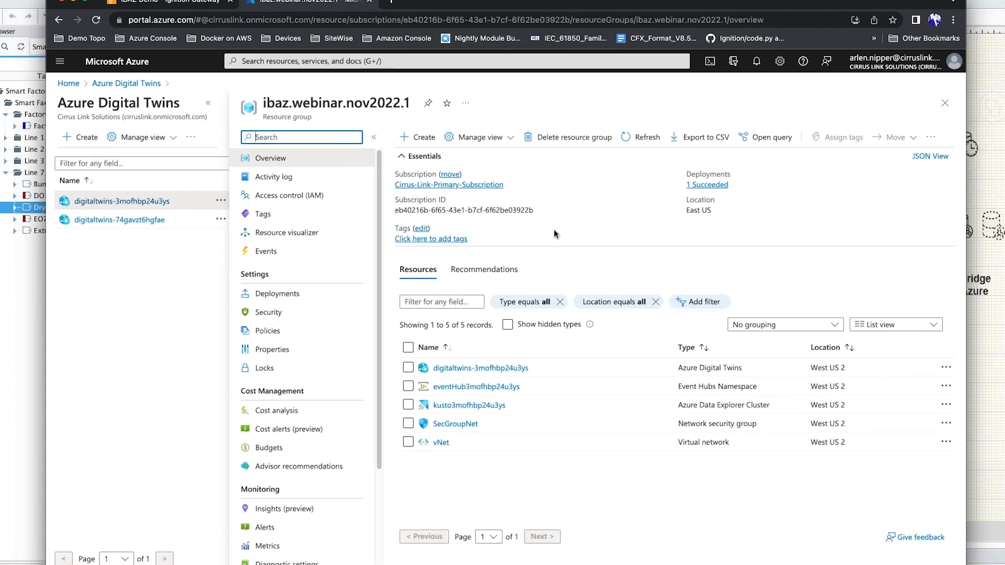
# Step: Open digitaltwins-3mofhbp24u3ys in a new tab and launch Azure Digital Twins Explorer
pyautogui.rightClick(465, 371)
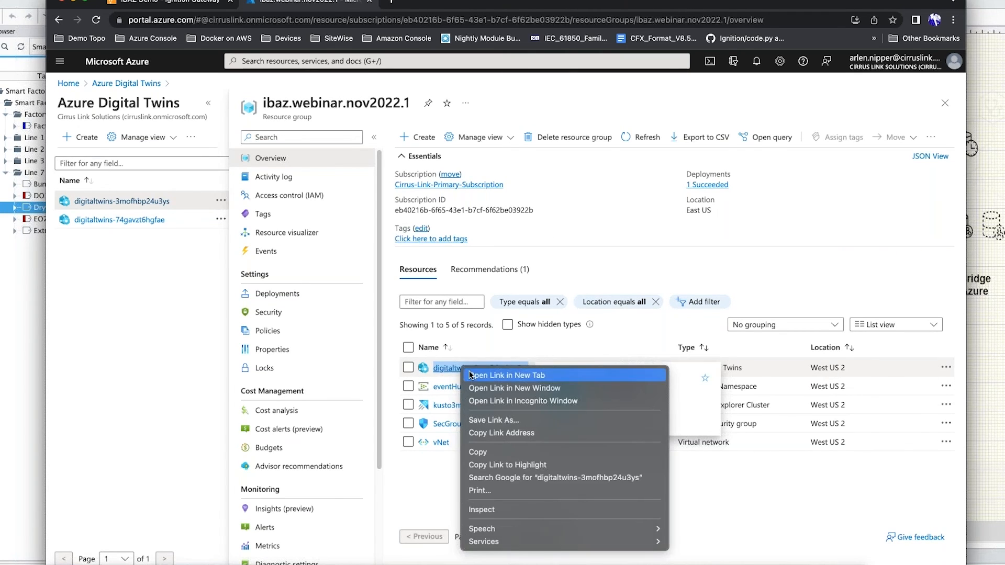
pyautogui.click(469, 372)
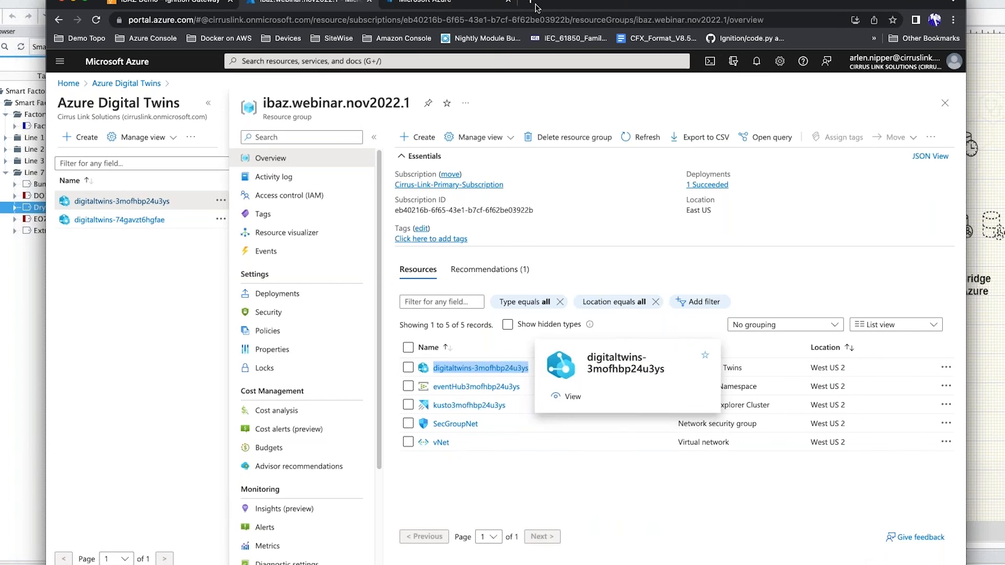
pyautogui.moveTo(590, 1); pyautogui.dragTo(570, 5)
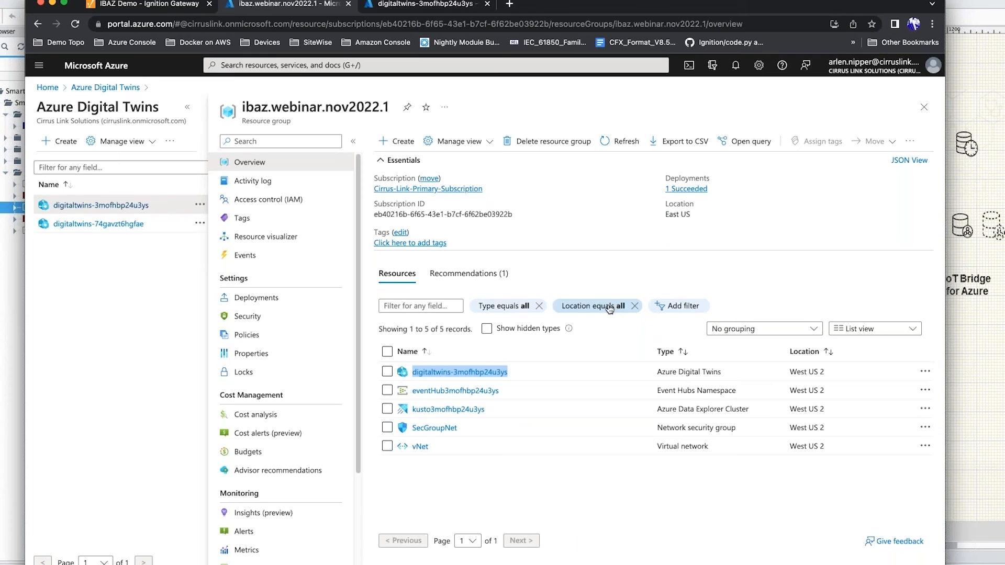
pyautogui.click(436, 4)
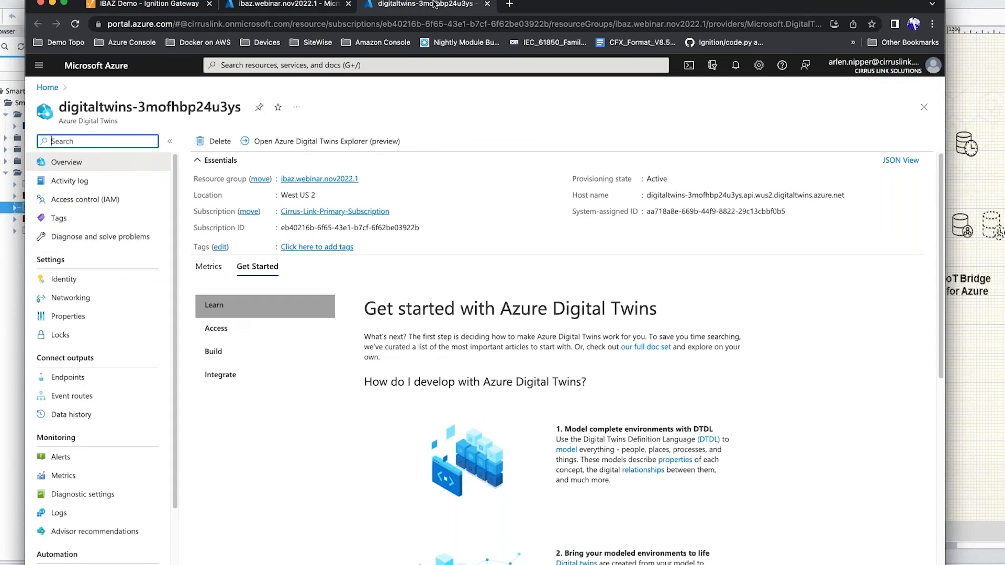
pyautogui.click(344, 145)
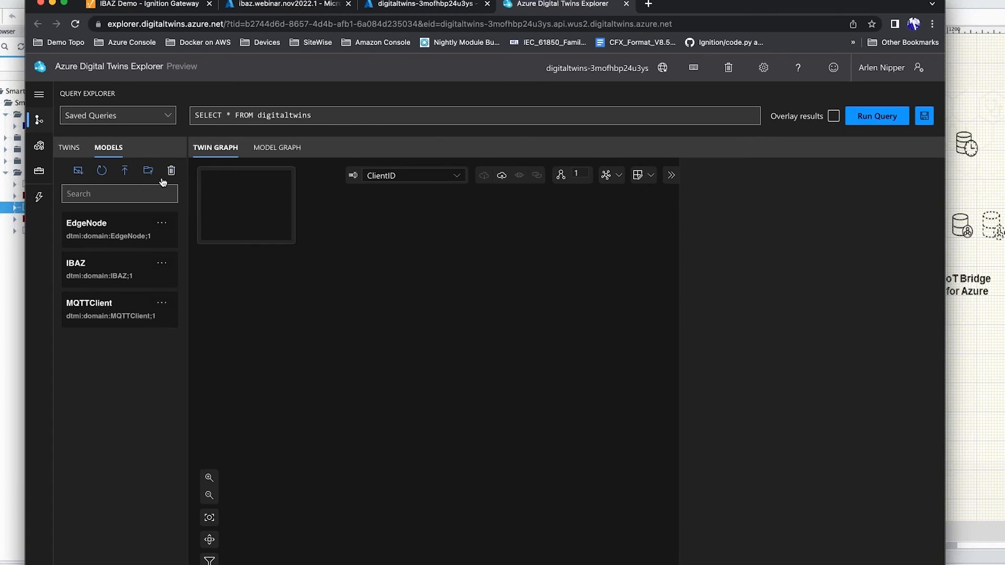
# Step: Run SELECT * FROM digitaltwins to graph the two IBAZ twins, then return to Ignition Designer
pyautogui.click(860, 114)
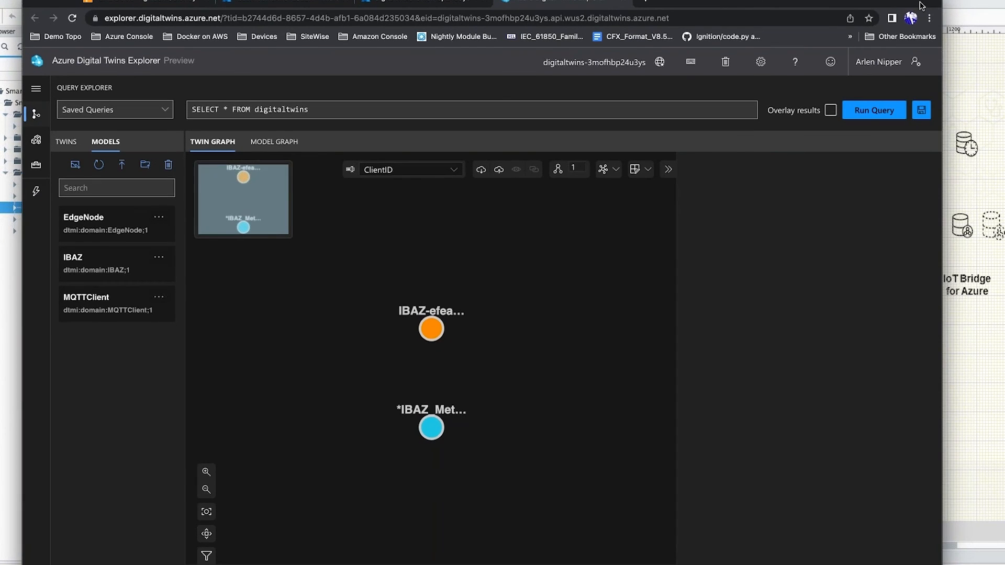
pyautogui.click(948, 8)
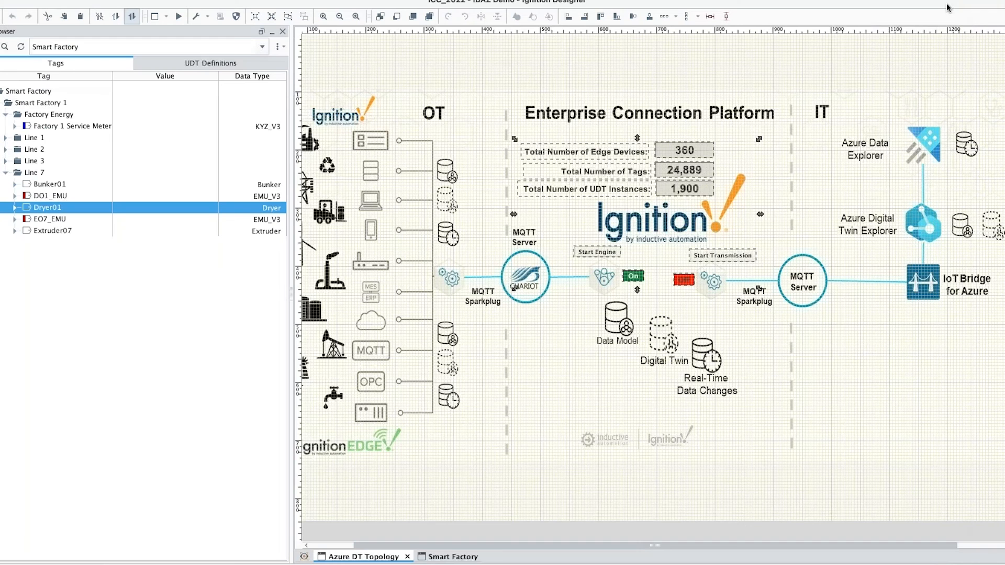
# Step: Preview the topology window and expand the Line 1 Conveyor and Line 2 CNC tags
pyautogui.click(178, 18)
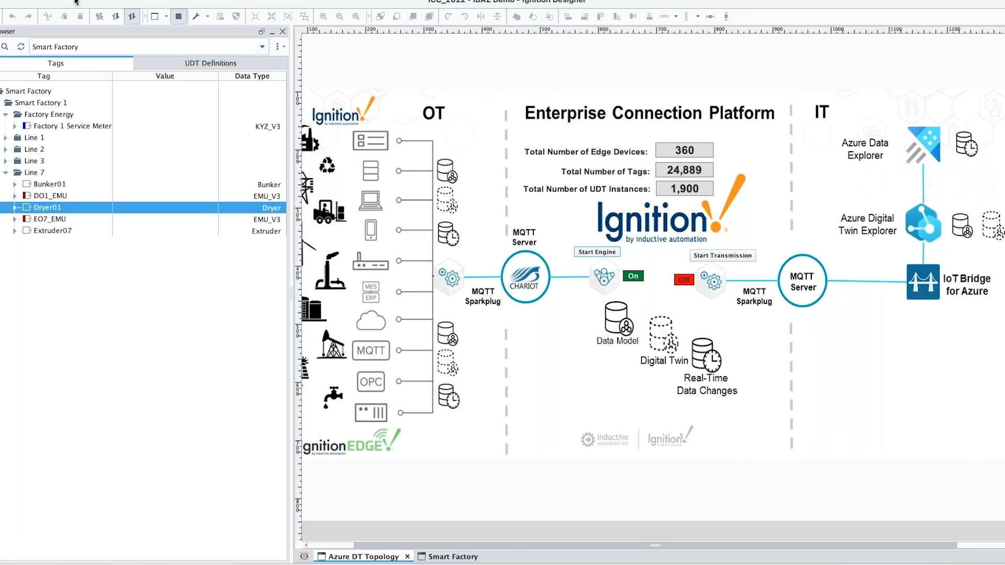
pyautogui.click(210, 63)
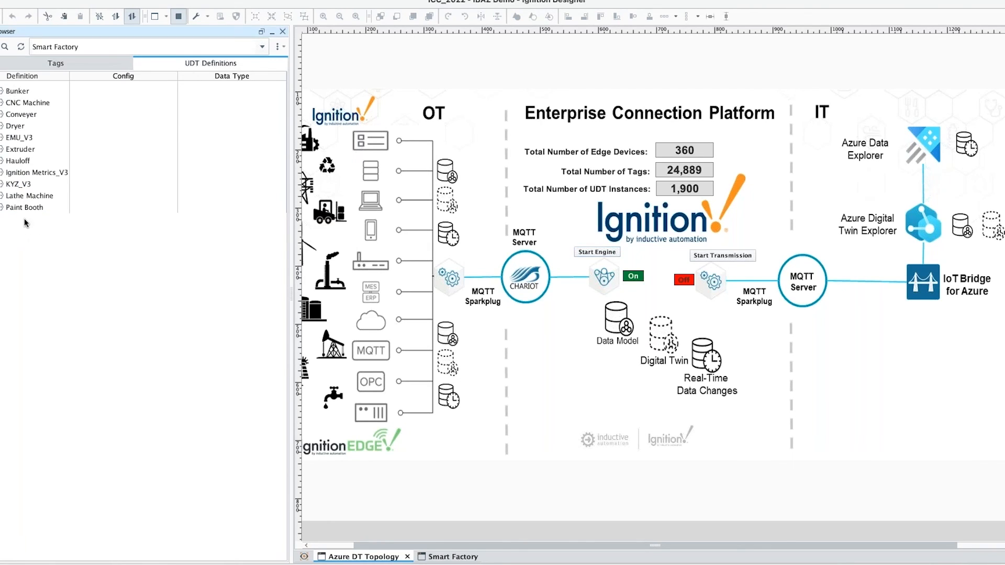
pyautogui.click(49, 65)
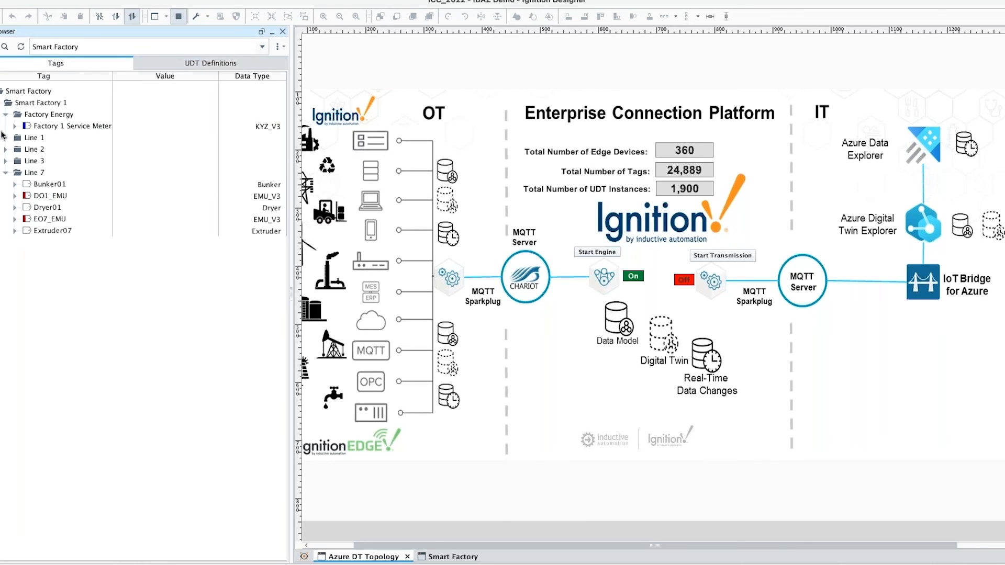
pyautogui.click(6, 138)
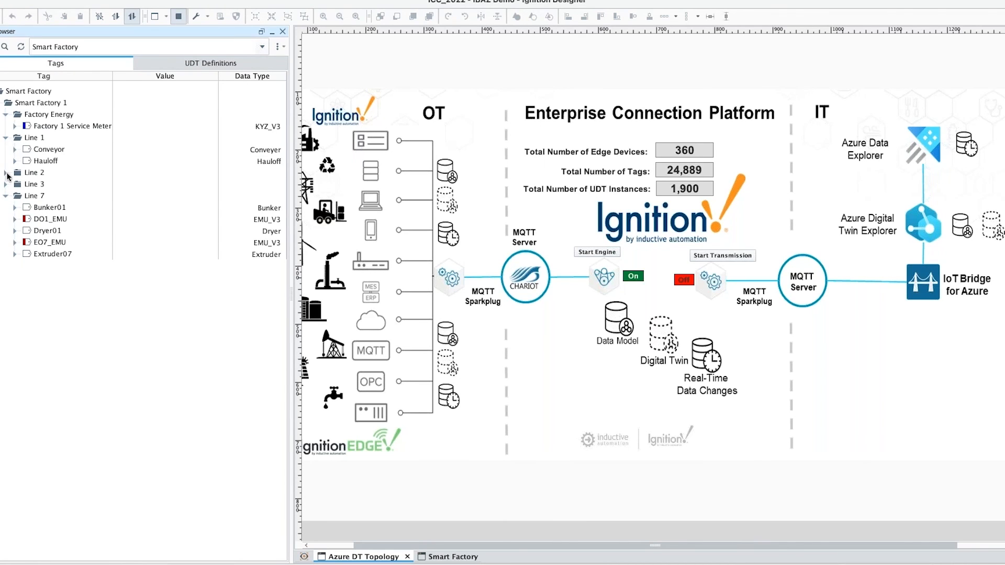
pyautogui.click(14, 149)
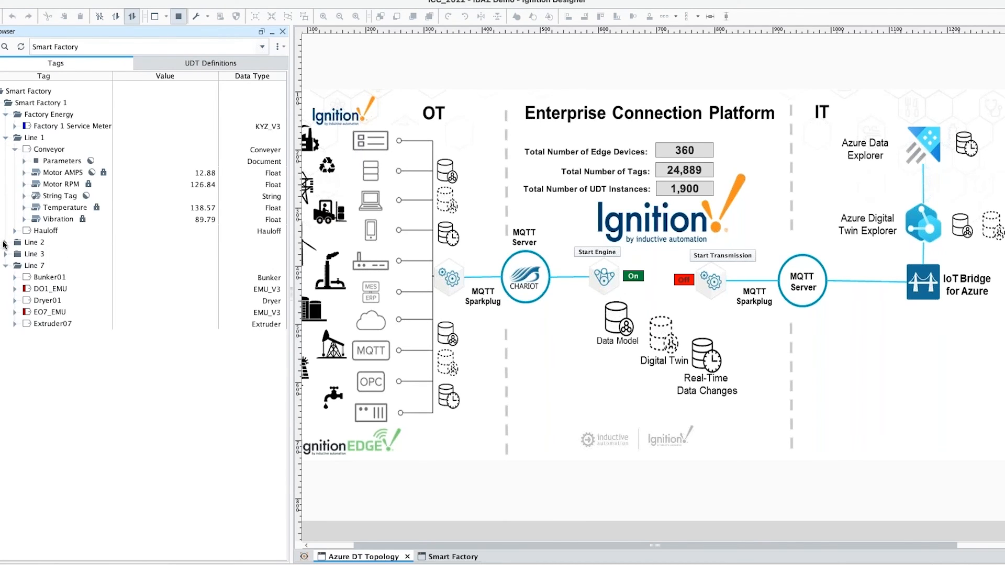
pyautogui.click(6, 243)
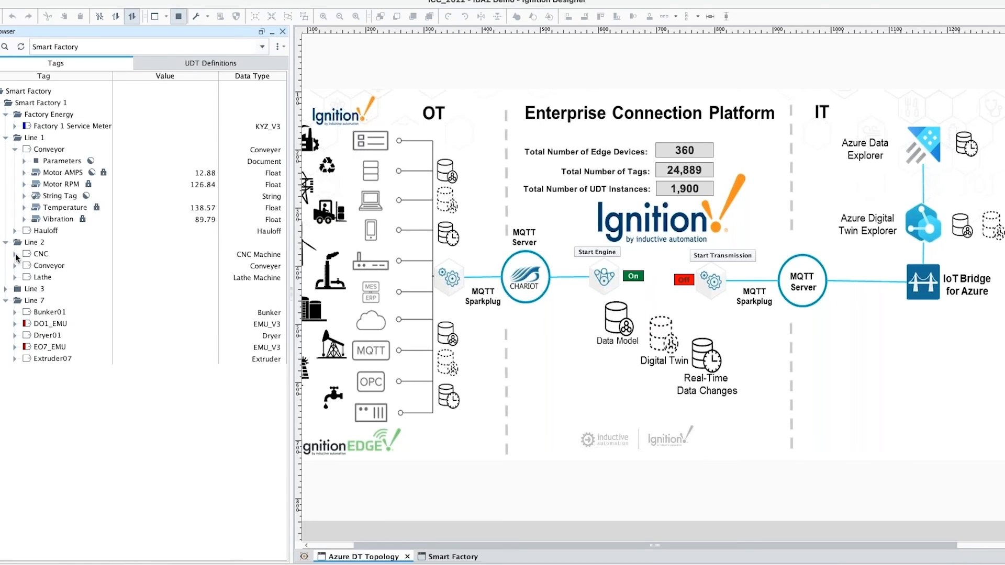
pyautogui.click(15, 254)
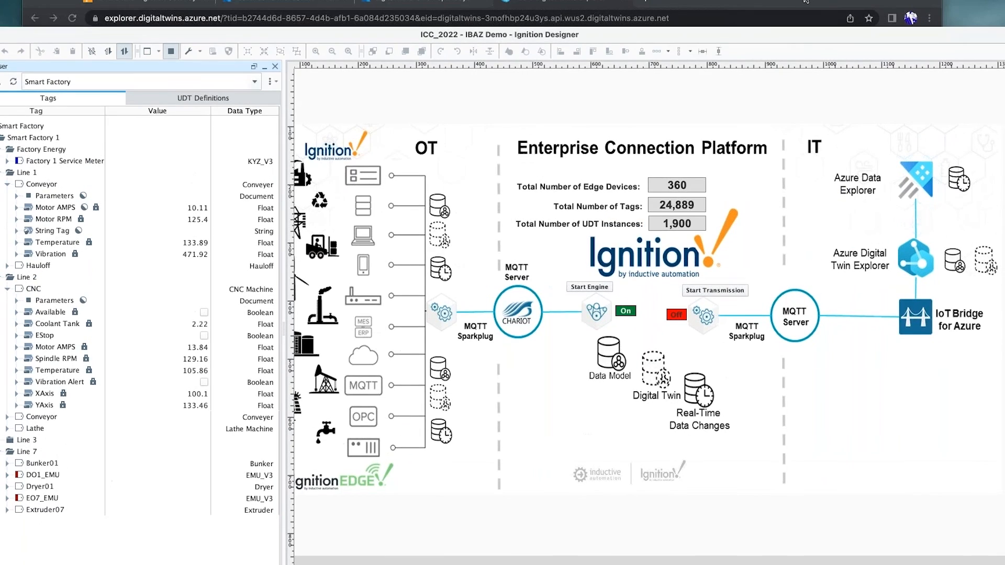
# Step: Rerun the all-twins query in the Explorer, then start MQTT Transmission in Designer so it shows On
pyautogui.click(804, 2)
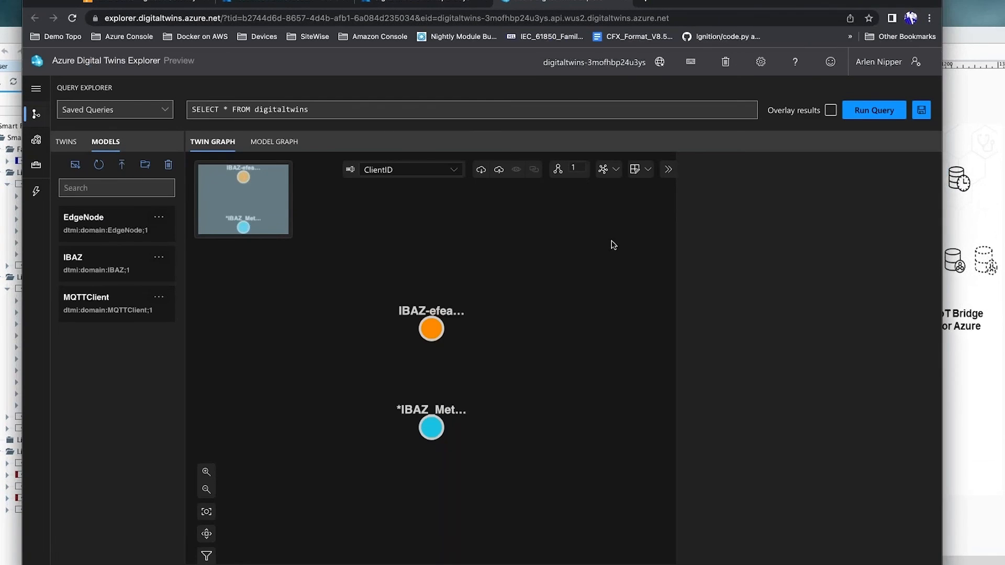
pyautogui.click(892, 112)
pyautogui.click(988, 36)
pyautogui.click(704, 293)
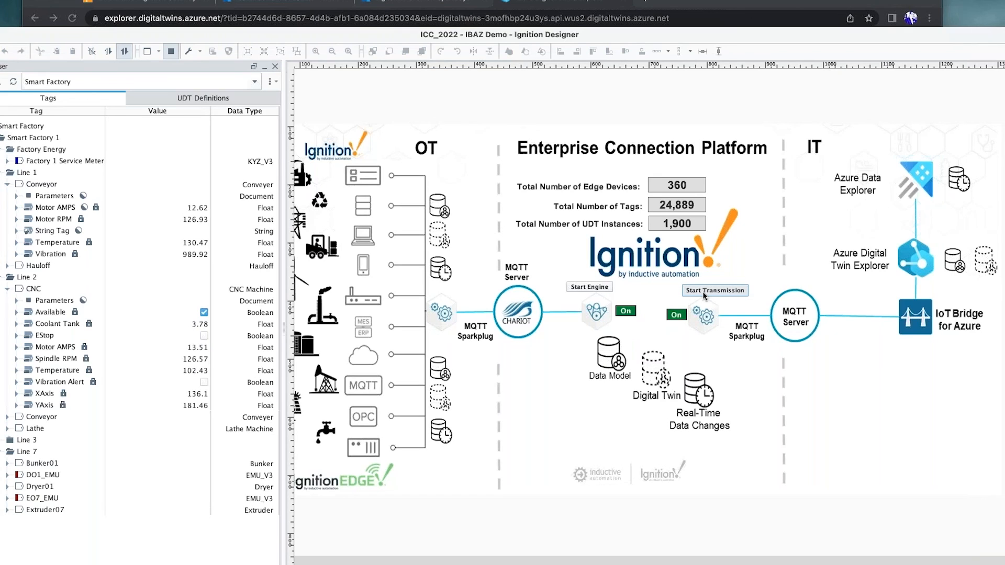
# Step: Refresh the models and rerun the query to graph twelve Smart Factory twins, viewing one's EMUData properties
pyautogui.click(690, 4)
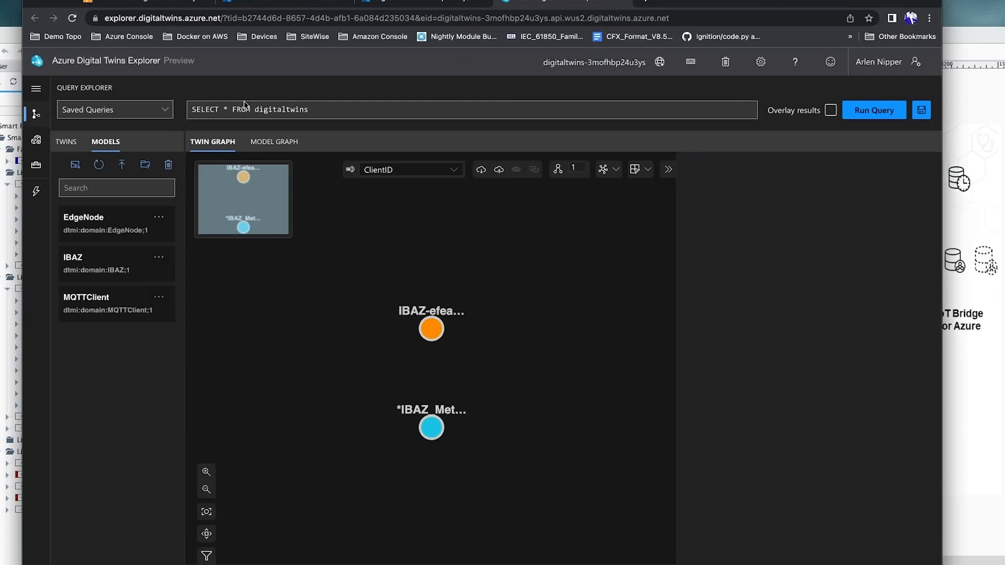
pyautogui.click(98, 164)
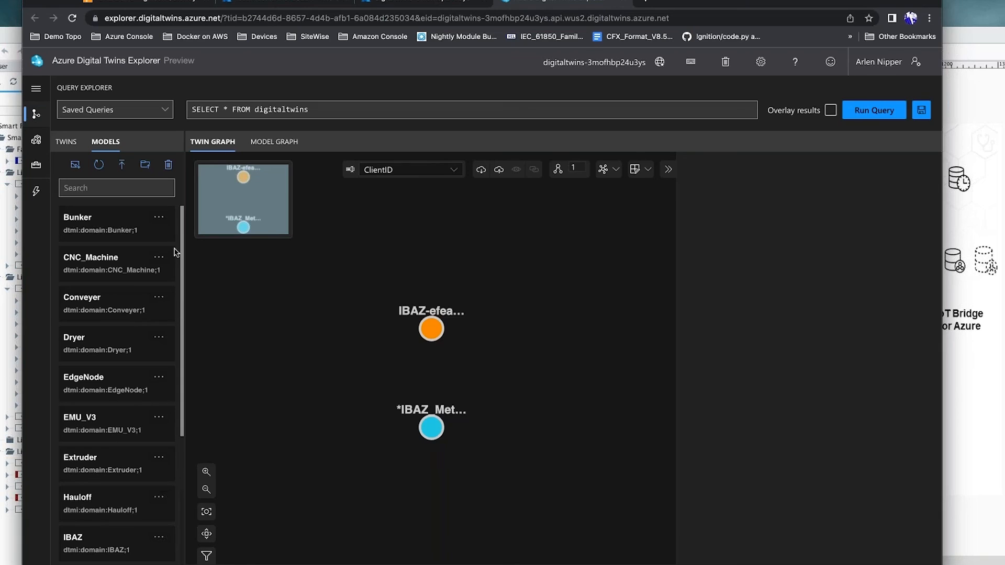
pyautogui.click(880, 111)
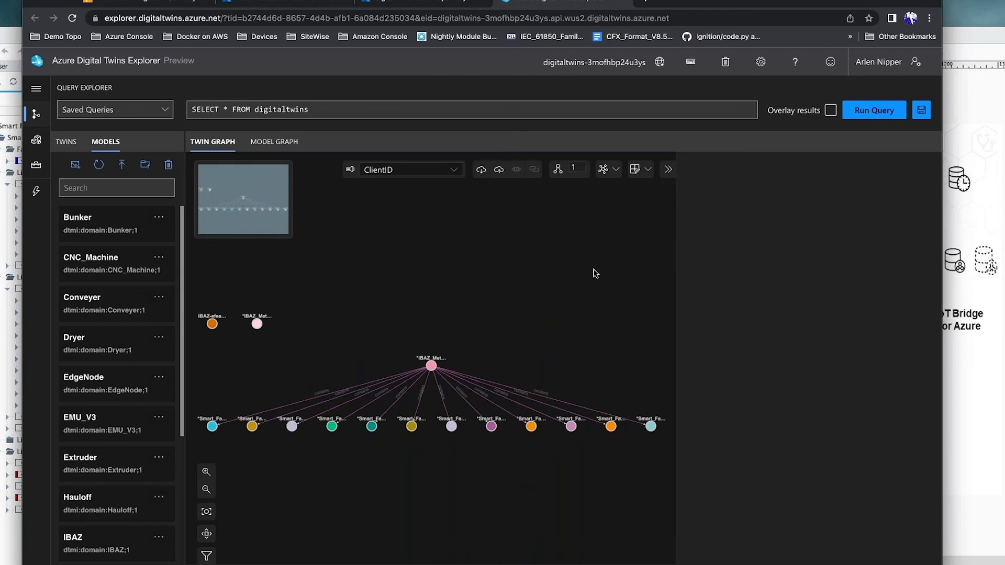
pyautogui.click(452, 427)
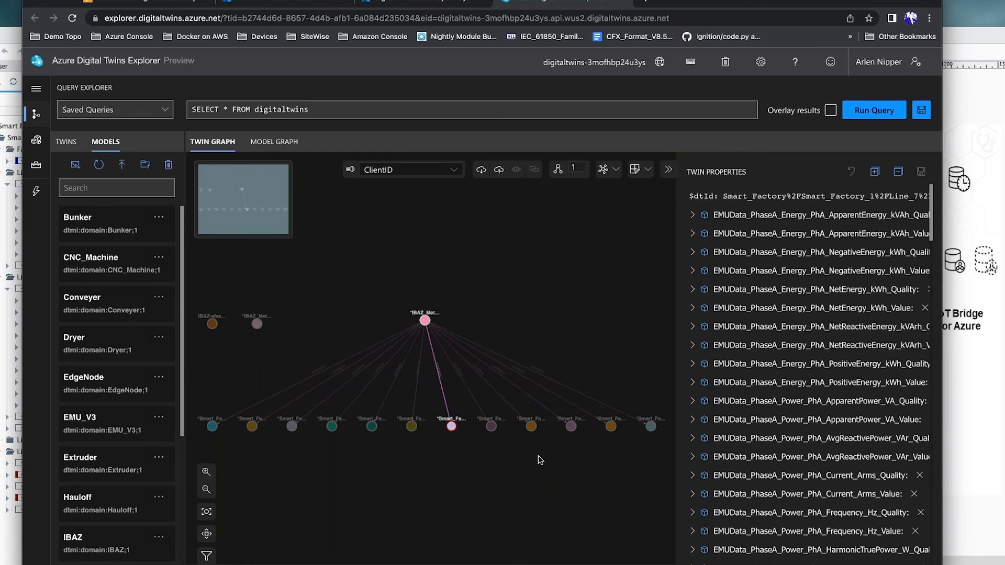
# Step: Inspect the Line_2, Line_1 and Line_7 Extruder twins, expanding the Extruder's templateParameters to highlight Asset_ID
pyautogui.click(531, 427)
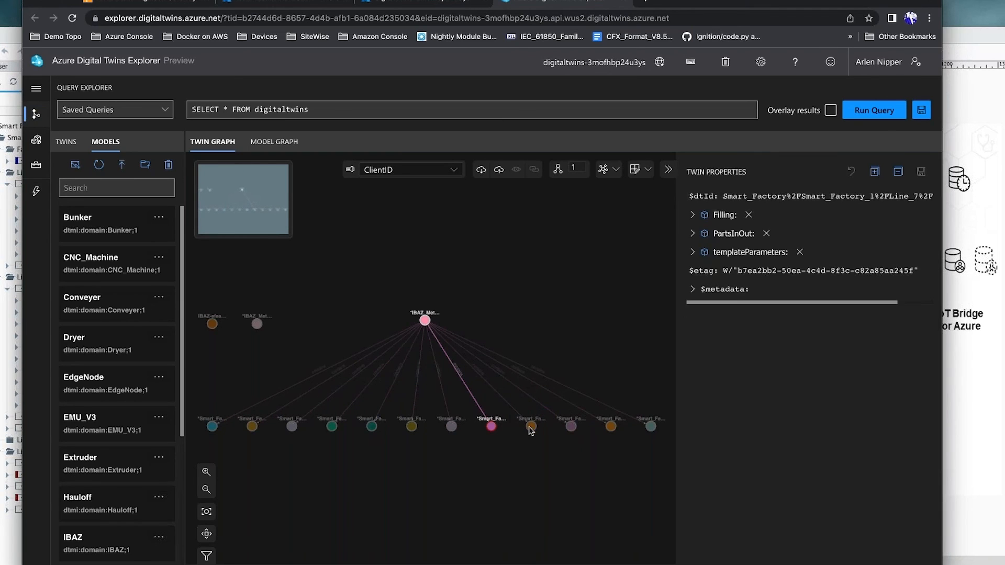
pyautogui.click(531, 427)
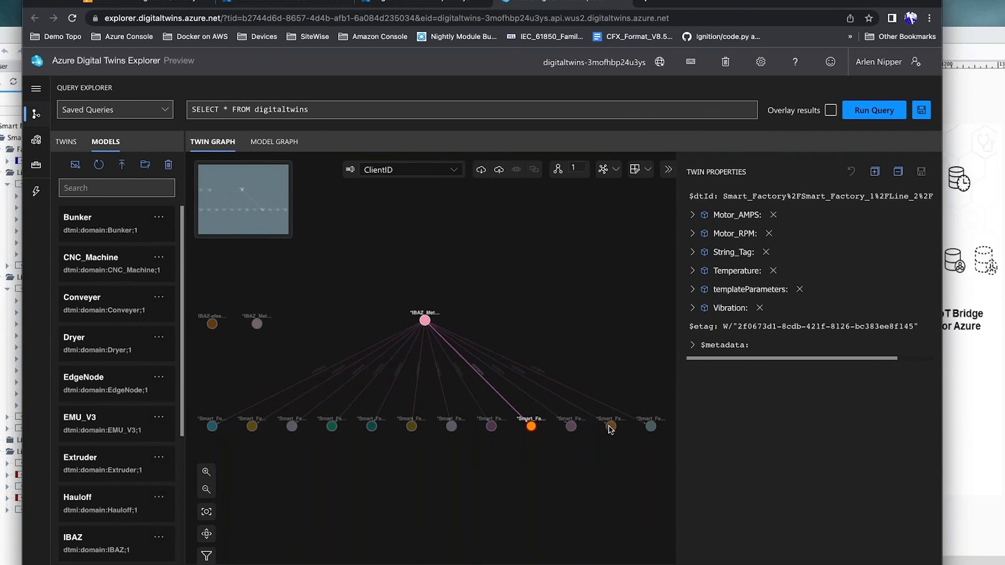
pyautogui.moveTo(611, 426); pyautogui.dragTo(616, 455)
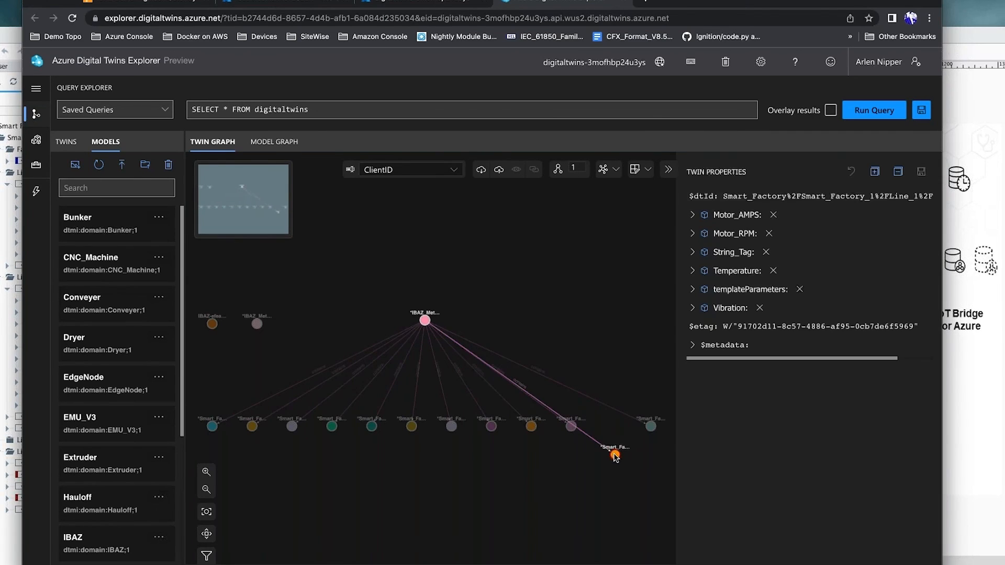
pyautogui.click(654, 428)
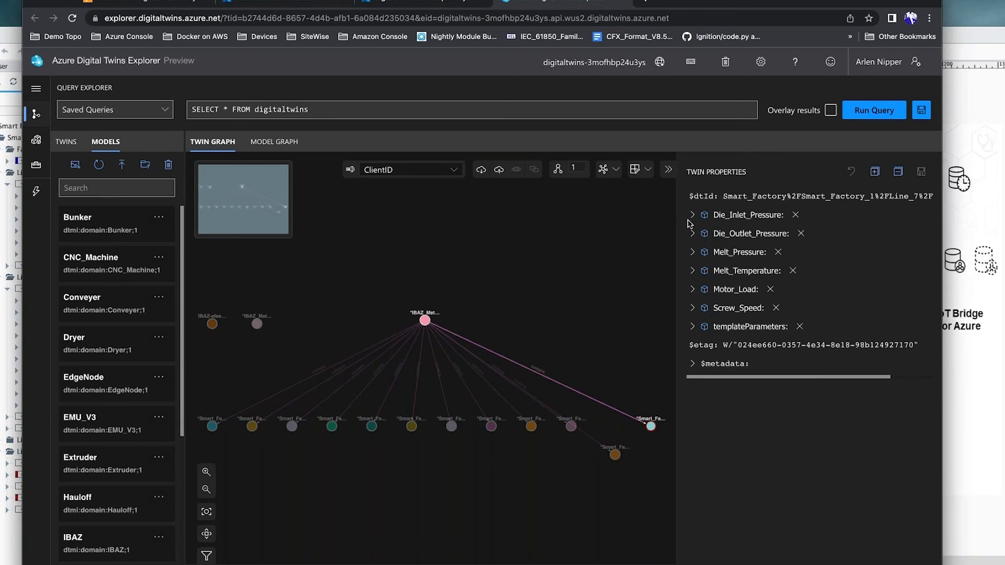
pyautogui.click(693, 364)
pyautogui.click(693, 327)
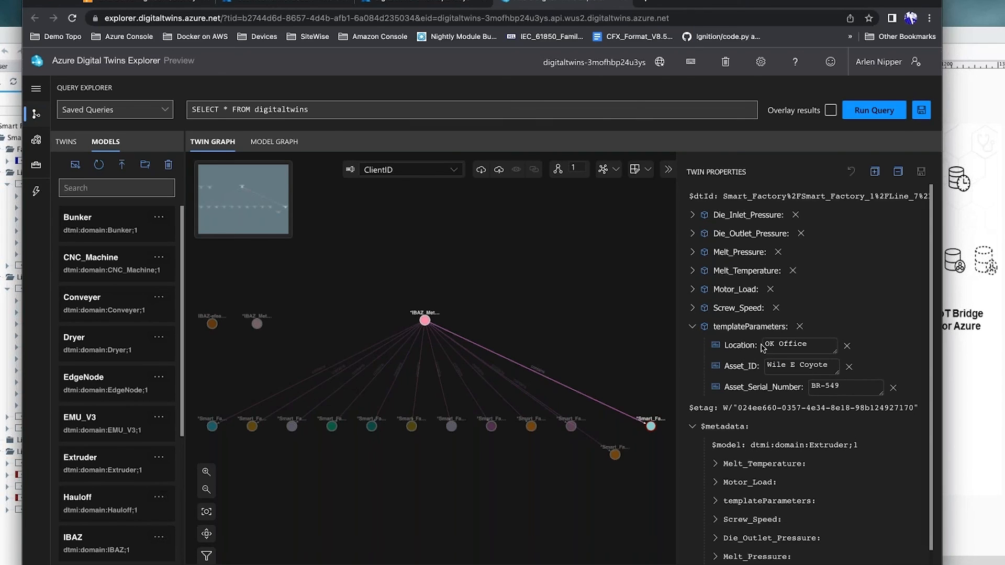
pyautogui.moveTo(767, 365); pyautogui.dragTo(831, 388)
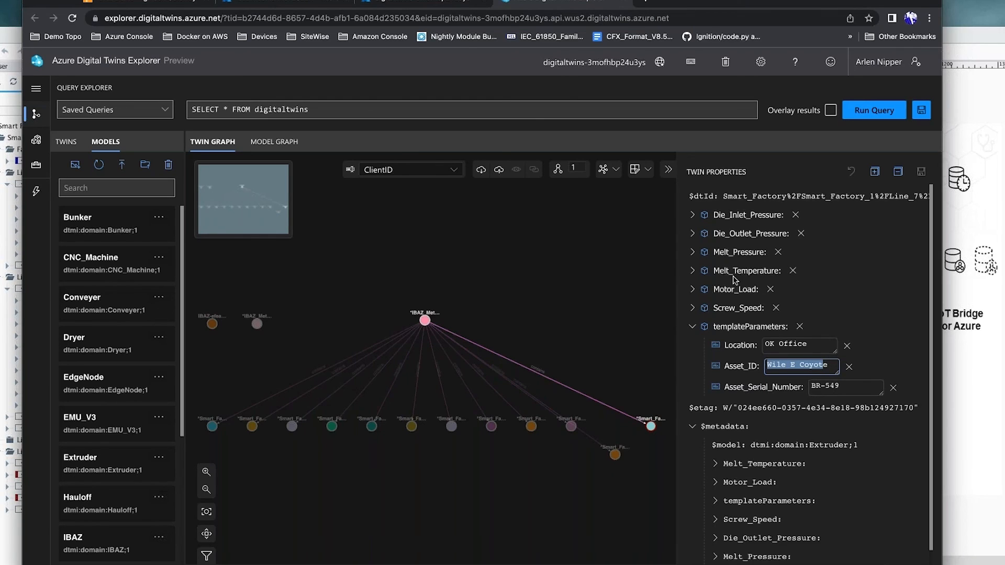
# Step: From the resource group, open the kusto3mofhbp24u3ys cluster in a new tab and list its databases
pyautogui.click(427, 3)
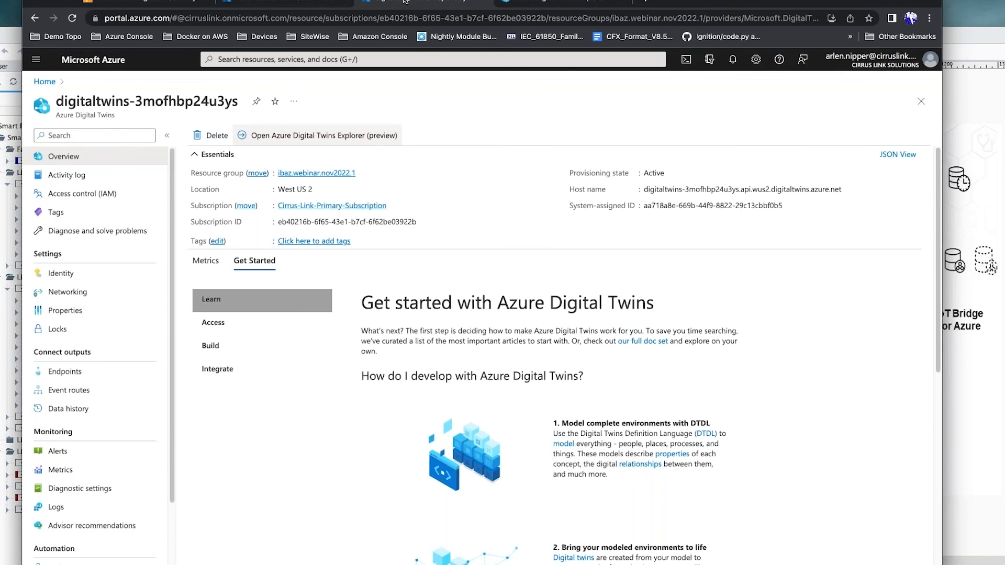
pyautogui.click(311, 3)
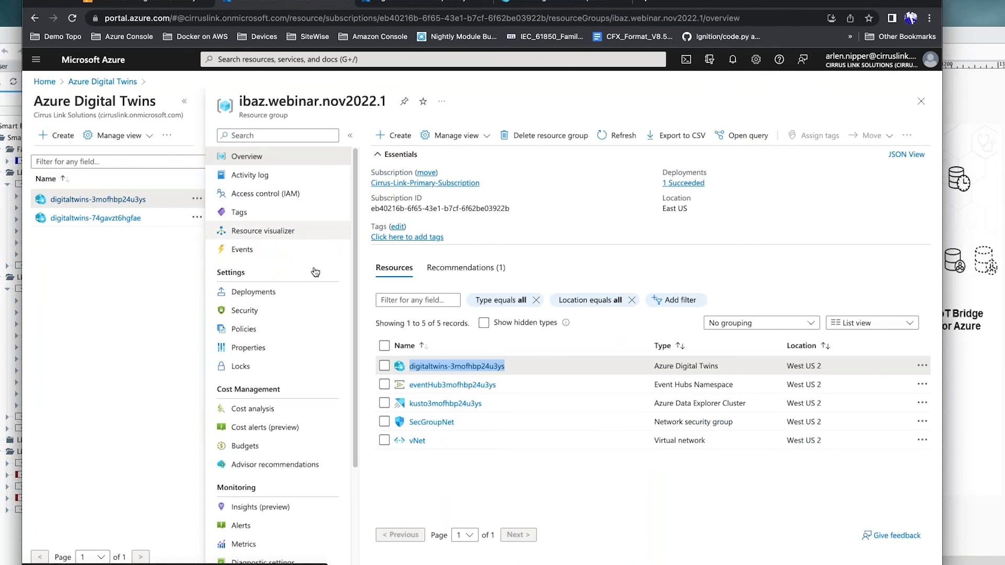
pyautogui.rightClick(434, 408)
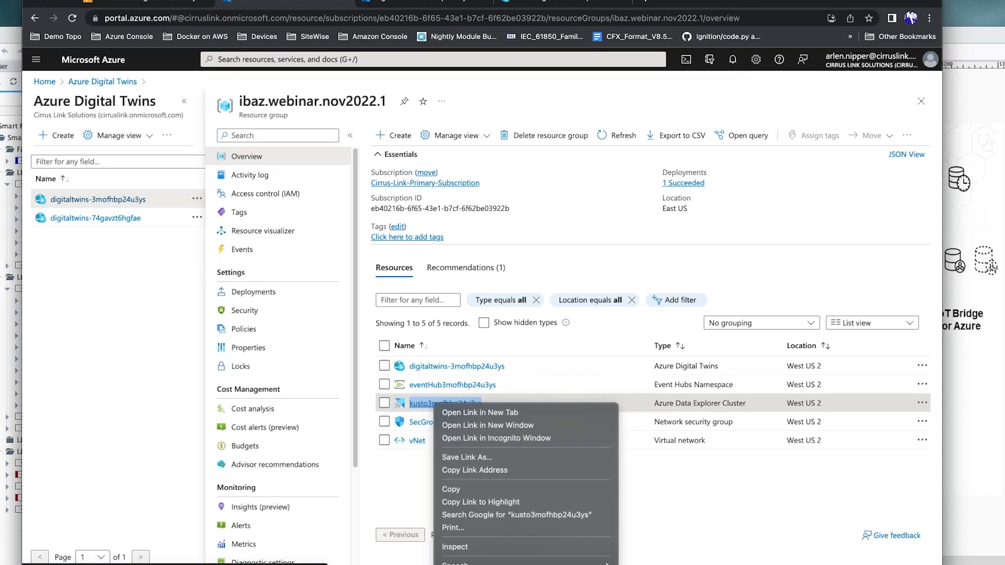
pyautogui.click(450, 413)
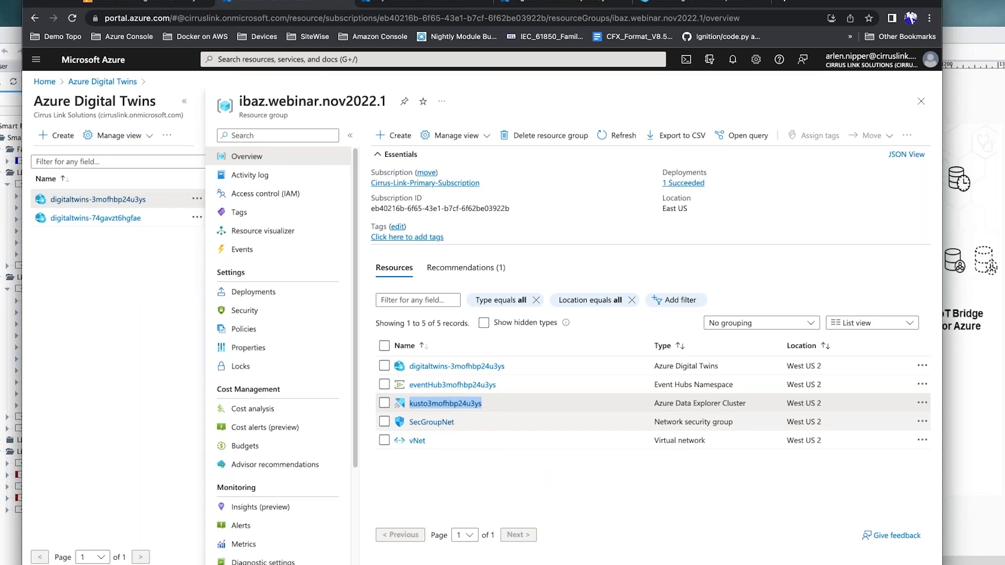
pyautogui.click(448, 1)
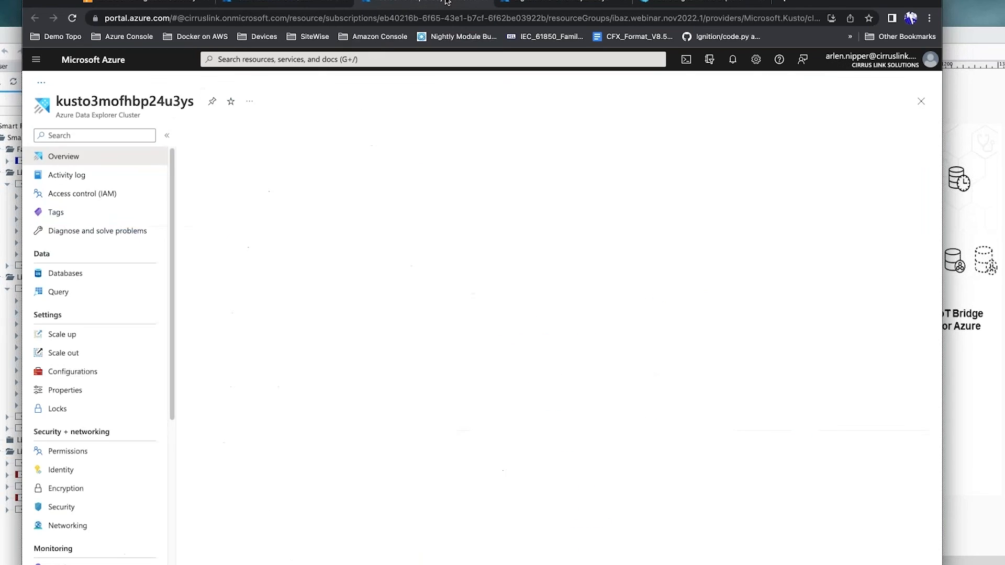
pyautogui.click(76, 276)
# Step: Query adt_dh_digitaltwins_3mofhbp24u3ys_westus2 in the kustodb editor, returning 2736 twin records
pyautogui.click(239, 211)
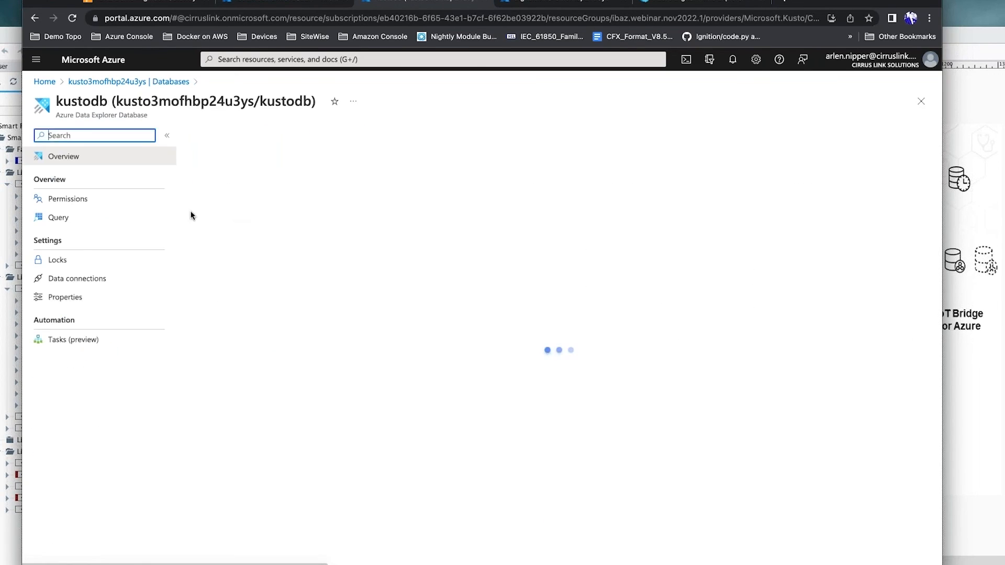
pyautogui.click(58, 220)
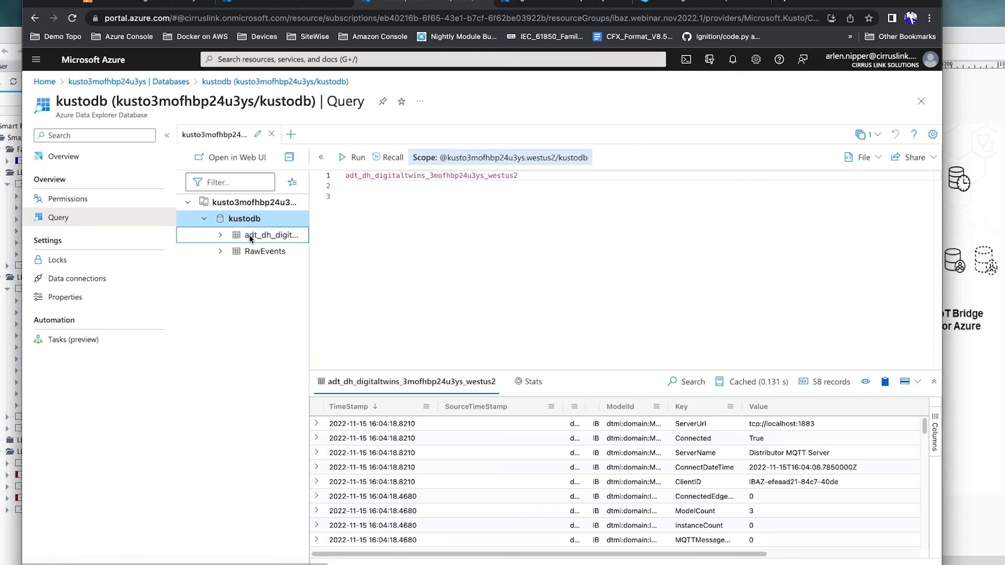
pyautogui.moveTo(249, 235); pyautogui.dragTo(585, 185)
pyautogui.click(575, 185)
pyautogui.press('BackSpace')
pyautogui.press('BackSpace')
pyautogui.press('BackSpace')
pyautogui.press('BackSpace')
pyautogui.press('BackSpace')
pyautogui.press('BackSpace')
pyautogui.press('BackSpace')
pyautogui.press('BackSpace')
pyautogui.press('BackSpace')
pyautogui.press('BackSpace')
pyautogui.press('BackSpace')
pyautogui.press('BackSpace')
pyautogui.press('BackSpace')
pyautogui.press('BackSpace')
pyautogui.press('BackSpace')
pyautogui.press('BackSpace')
pyautogui.press('BackSpace')
pyautogui.press('BackSpace')
pyautogui.press('BackSpace')
pyautogui.press('BackSpace')
pyautogui.press('BackSpace')
pyautogui.press('BackSpace')
pyautogui.press('BackSpace')
pyautogui.press('BackSpace')
pyautogui.press('BackSpace')
pyautogui.press('BackSpace')
pyautogui.press('BackSpace')
pyautogui.press('BackSpace')
pyautogui.press('BackSpace')
pyautogui.press('BackSpace')
pyautogui.press('BackSpace')
pyautogui.press('BackSpace')
pyautogui.press('BackSpace')
pyautogui.press('BackSpace')
pyautogui.press('BackSpace')
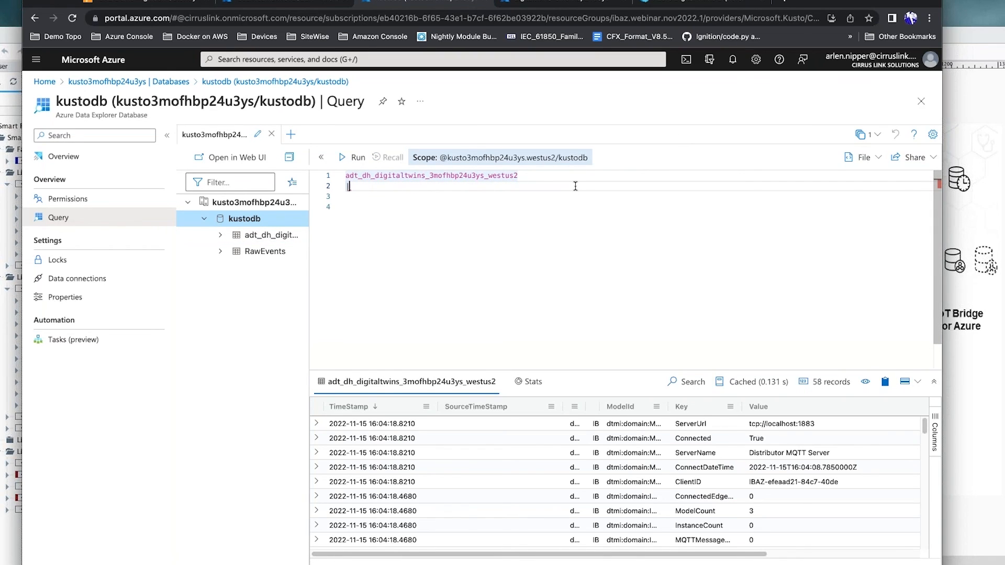
pyautogui.click(354, 158)
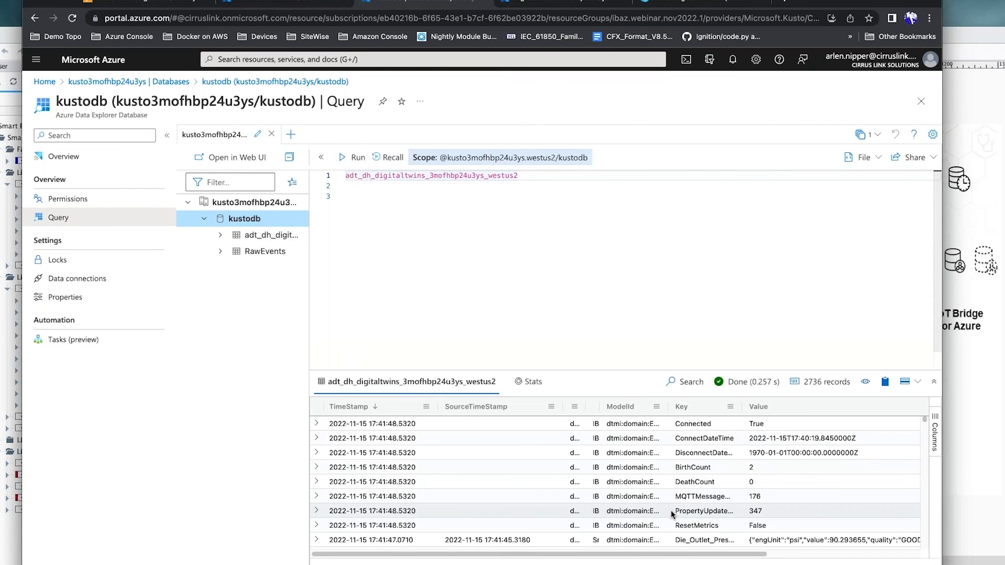
# Step: Scroll the results and widen the ModelId column to review Extruder, Hauloff and Paint_Booth records
pyautogui.scroll(-2, 671, 510)
pyautogui.scroll(-5, 671, 509)
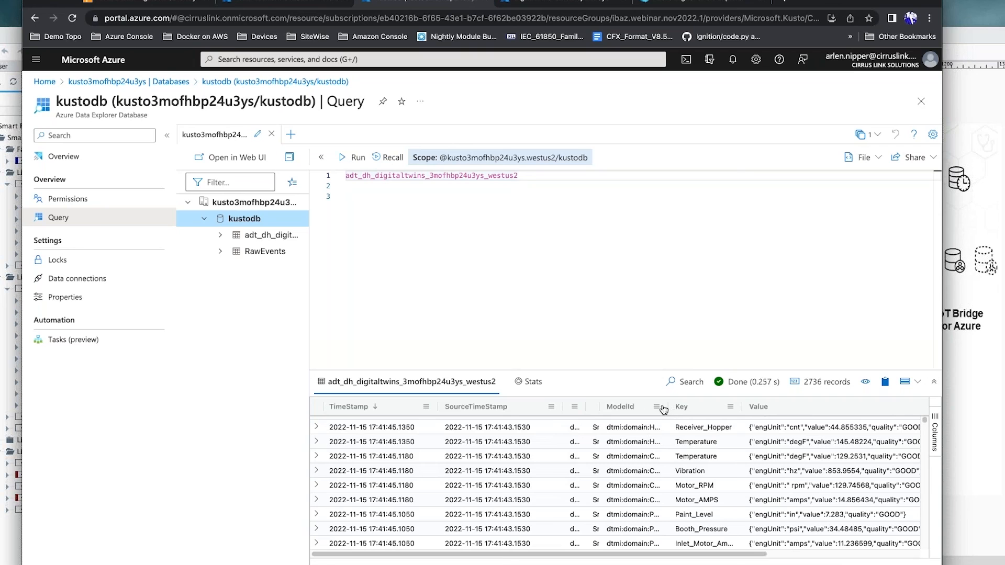
pyautogui.moveTo(668, 407); pyautogui.dragTo(721, 407)
pyautogui.scroll(-1, 658, 472)
pyautogui.scroll(-10, 658, 473)
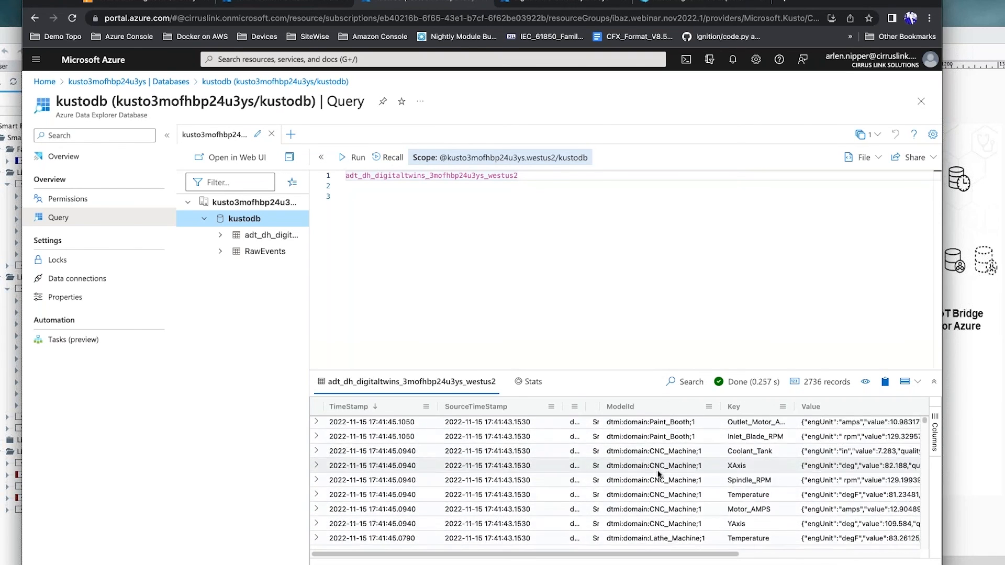
pyautogui.scroll(-10, 659, 473)
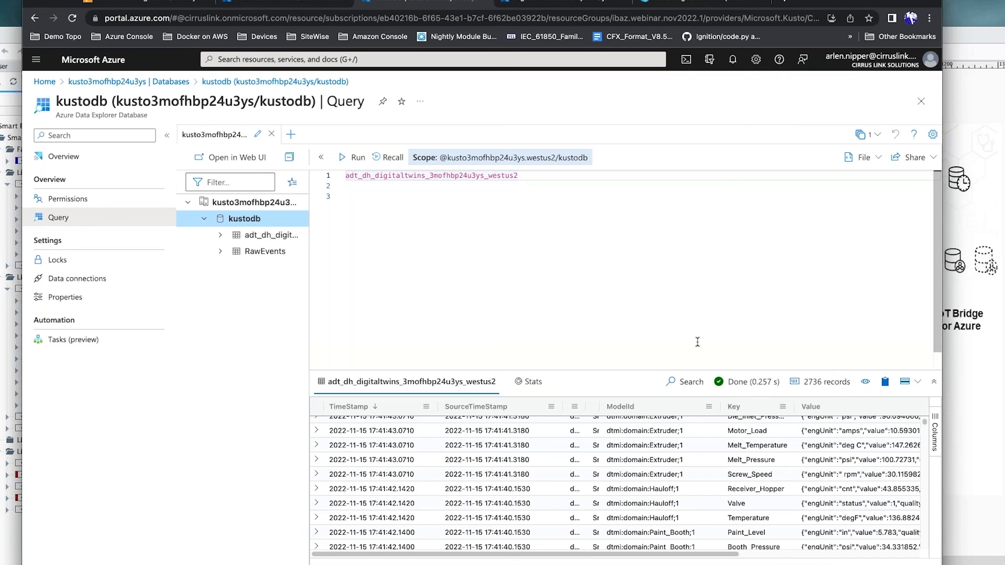
# Step: Switch through the browser tabs back to the Azure Digital Twins Explorer graph
pyautogui.click(468, 2)
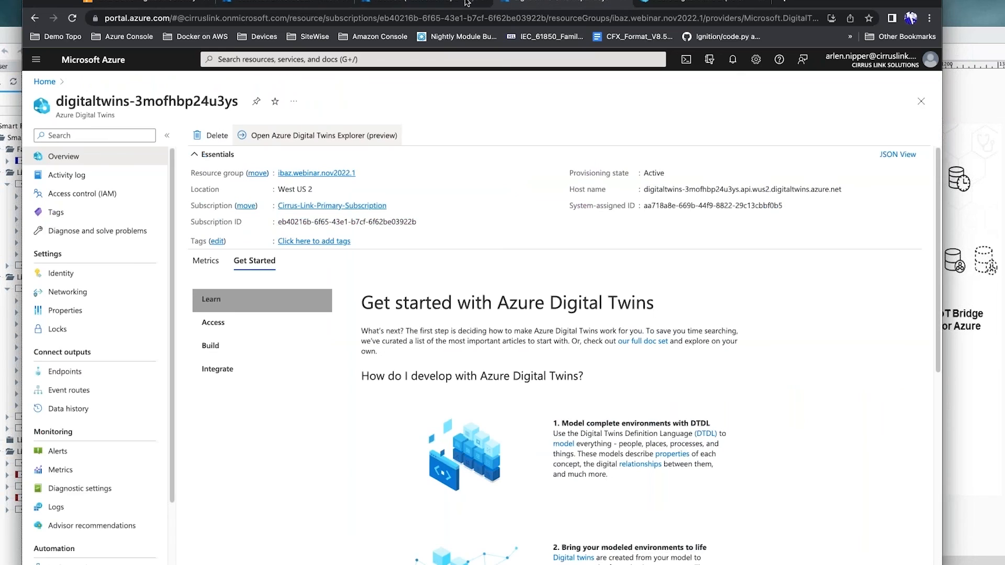
pyautogui.click(679, 4)
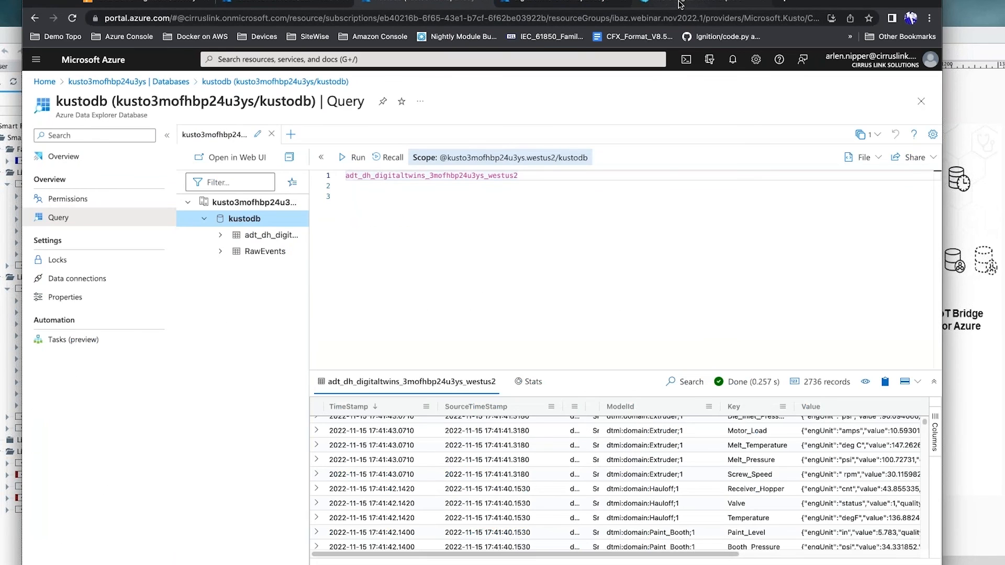
pyautogui.click(680, 4)
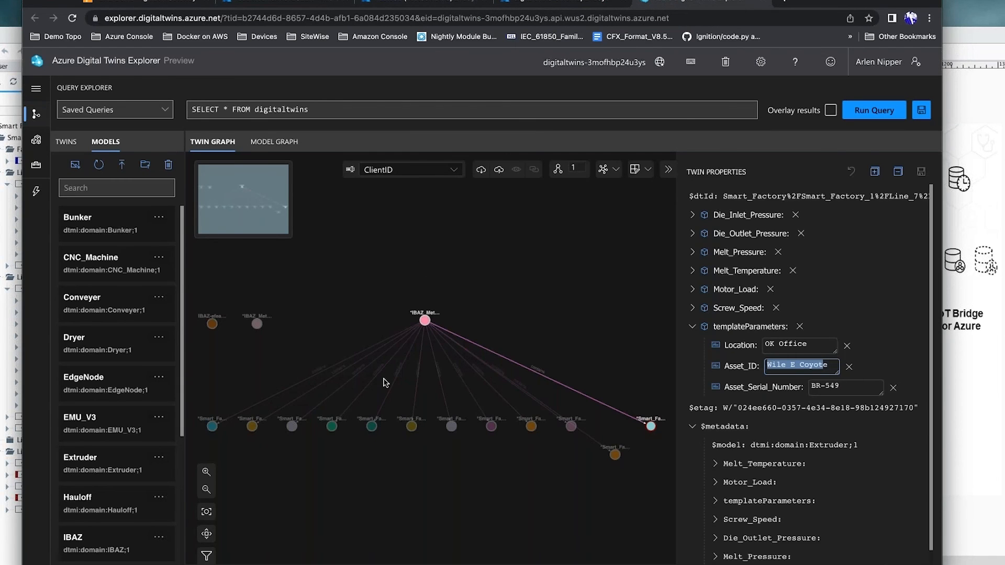